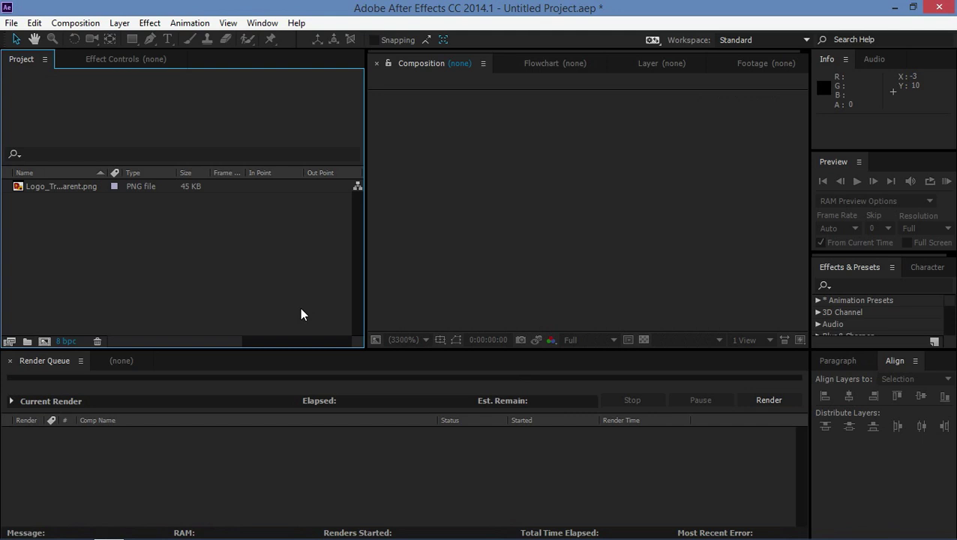
# Create a 350 x 350 px composition named Logo at 29.97 fps, lasting 5 seconds
pyautogui.click(41, 191)
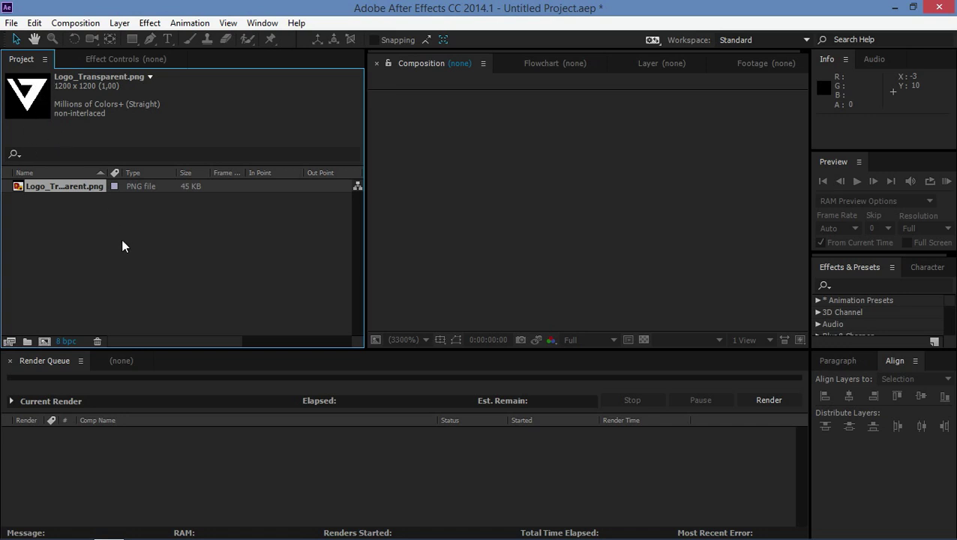
pyautogui.click(44, 342)
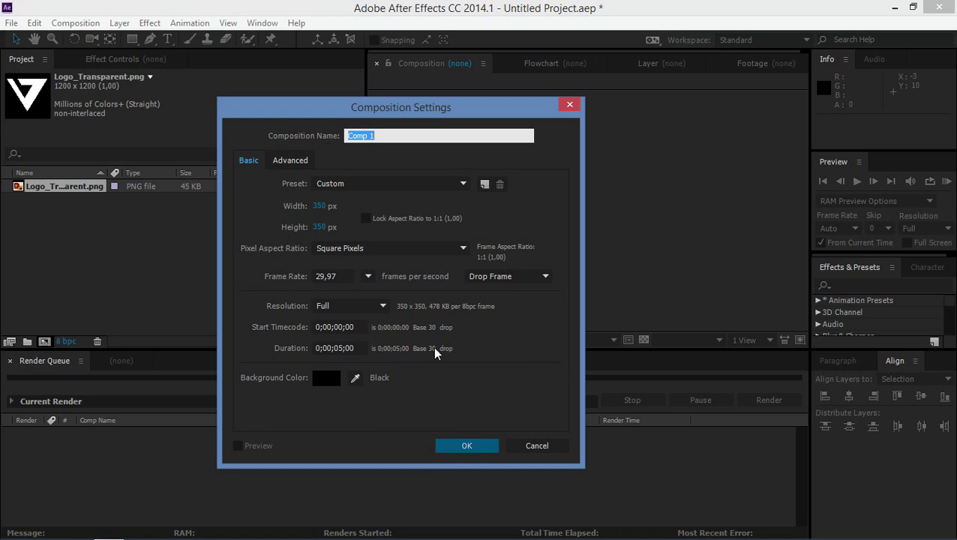
pyautogui.write('Logo')
pyautogui.click(300, 214)
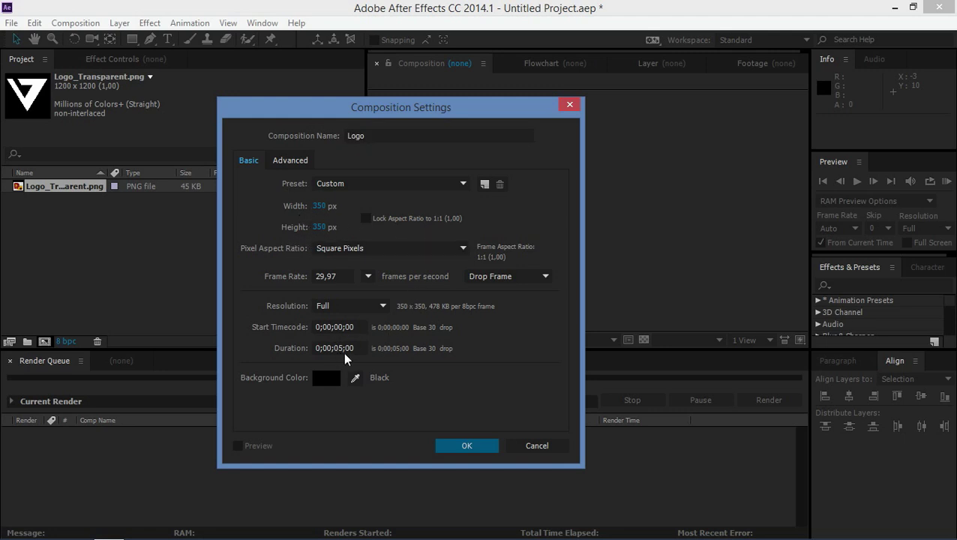
pyautogui.click(474, 448)
# Add Logo_Transparent.png to the Logo composition and scale it down uniformly to about 16%
pyautogui.click(63, 204)
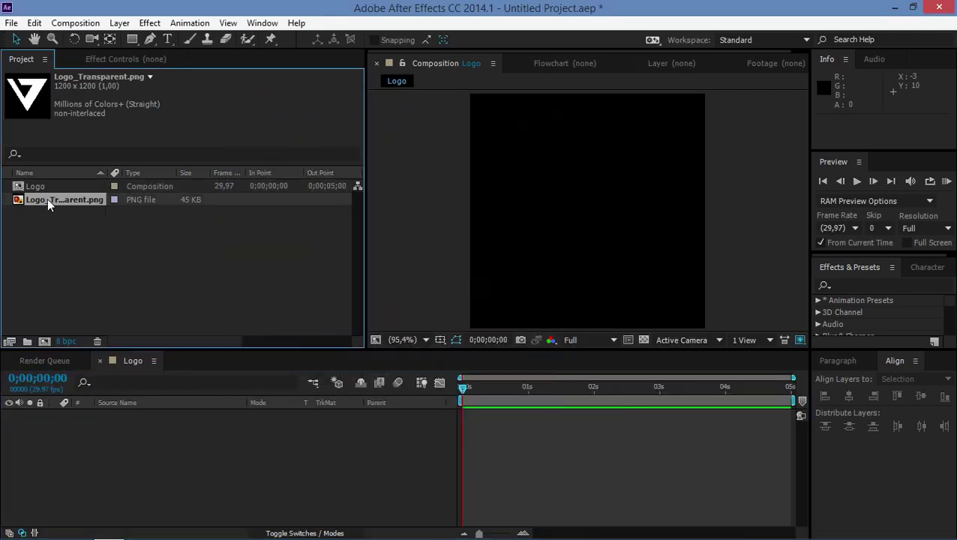
pyautogui.moveTo(37, 203); pyautogui.dragTo(143, 450)
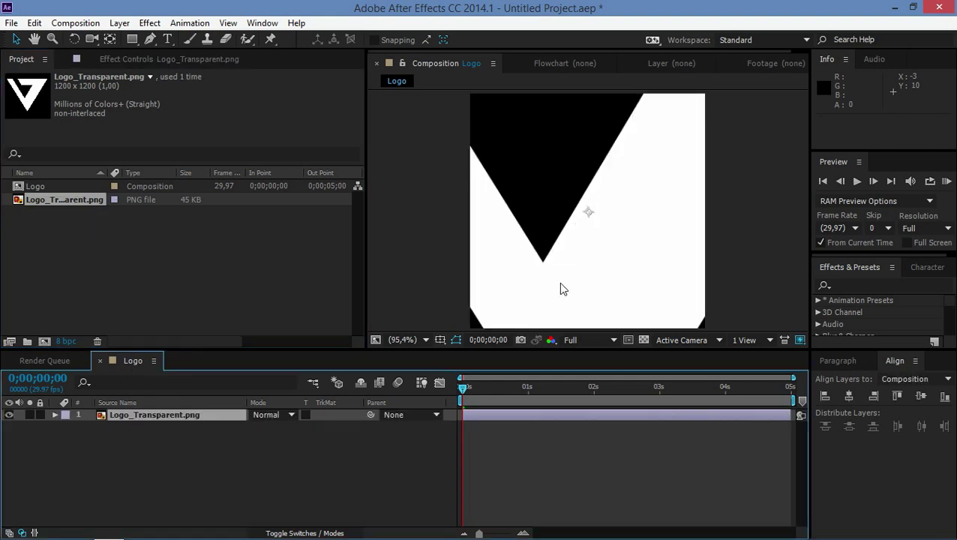
pyautogui.press(',')
pyautogui.press(',')
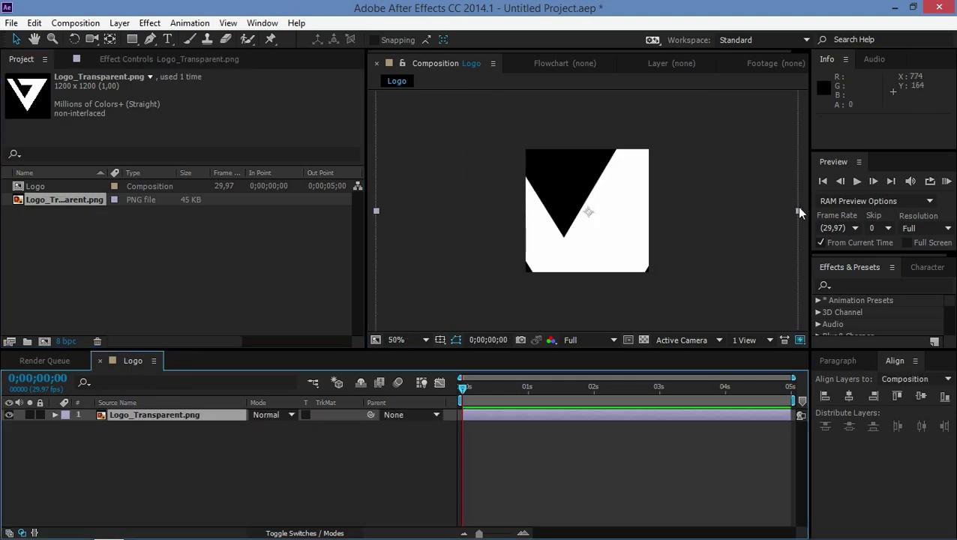
pyautogui.moveTo(796, 209); pyautogui.dragTo(618, 181)
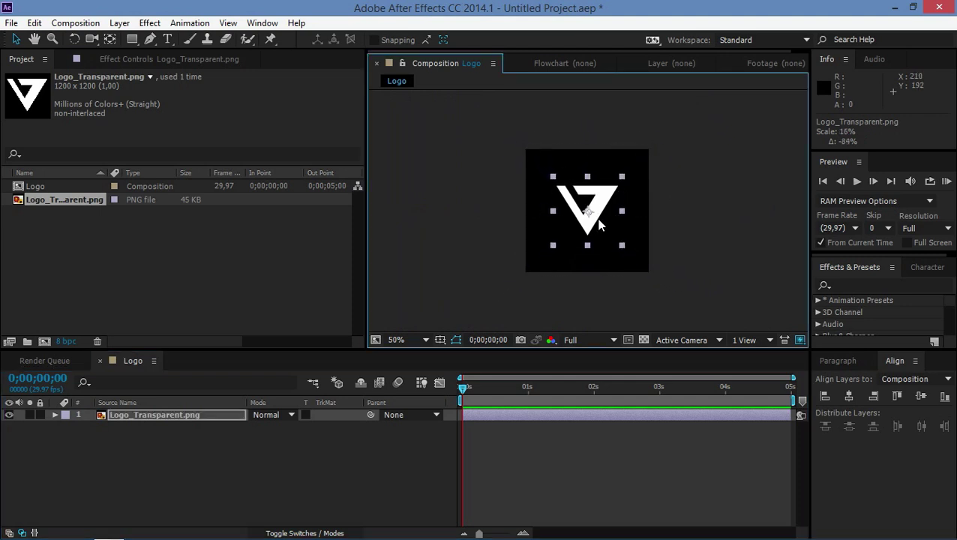
pyautogui.press('.')
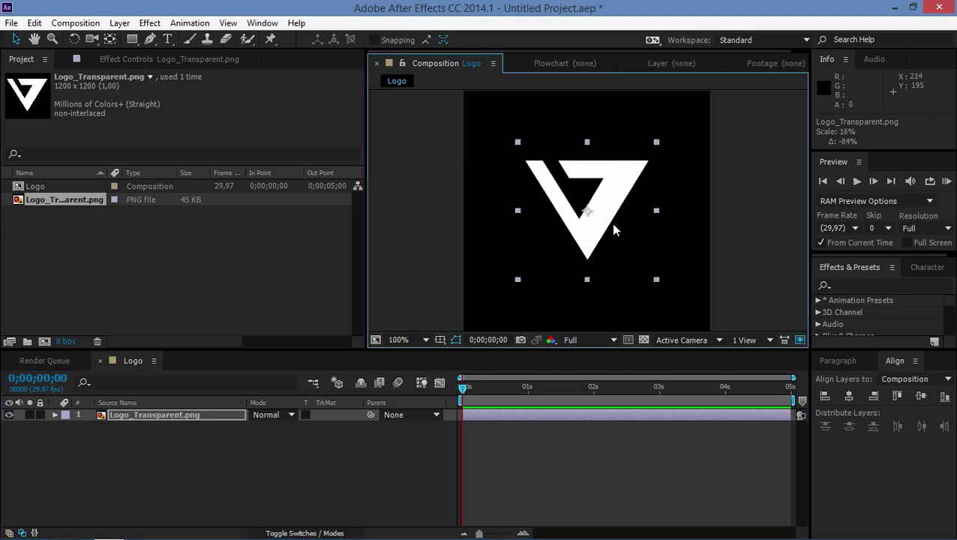
# Move the logo into the composition's upper half, centred horizontally, at about 175, 136
pyautogui.moveTo(613, 224); pyautogui.dragTo(611, 193)
pyautogui.click(843, 394)
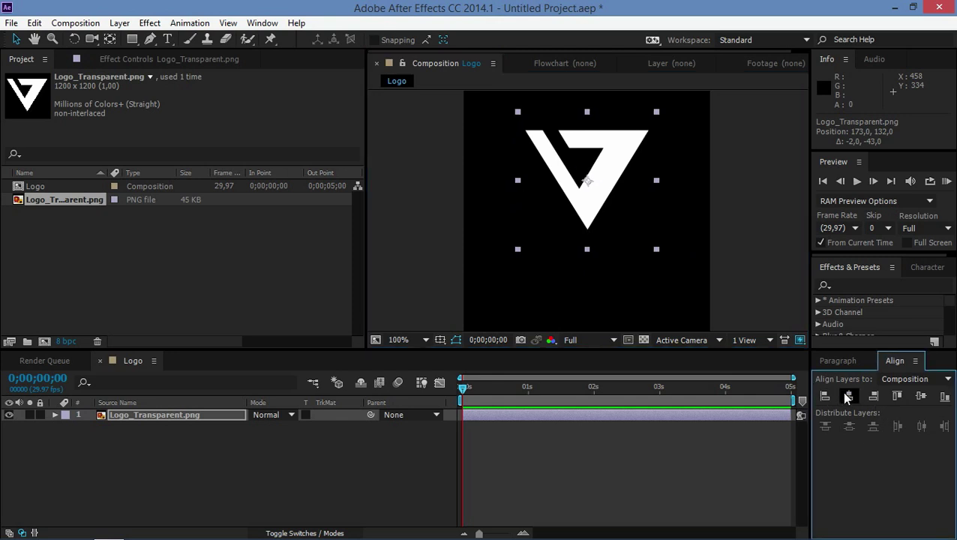
pyautogui.click(613, 178)
pyautogui.press('Down')
pyautogui.press('Down')
pyautogui.press('Down')
pyautogui.press('Down')
pyautogui.press('Down')
pyautogui.press('Down')
pyautogui.press('Down')
pyautogui.press('Up')
pyautogui.press('Up')
pyautogui.press('Up')
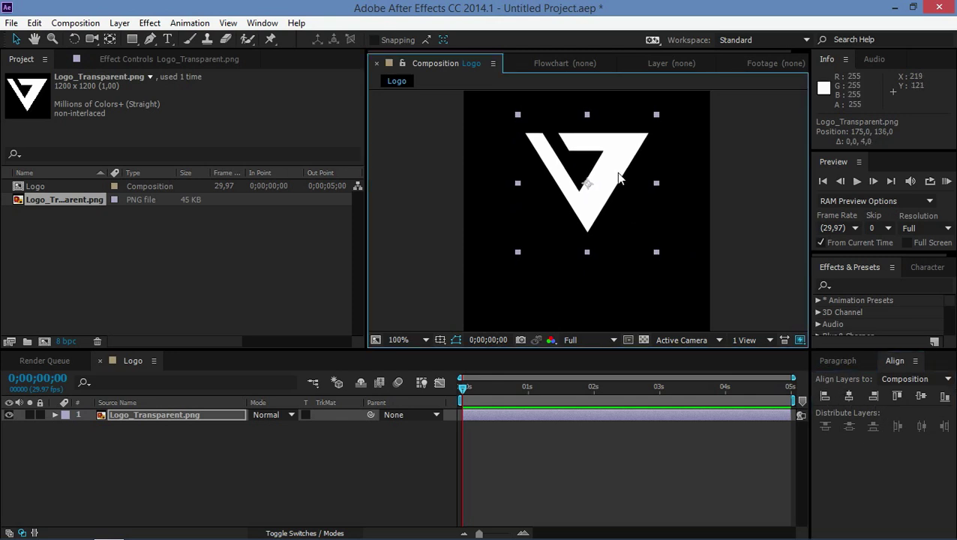
# Add the text MUSIC below the logo in white Nexa Bold at 60 px
pyautogui.click(168, 39)
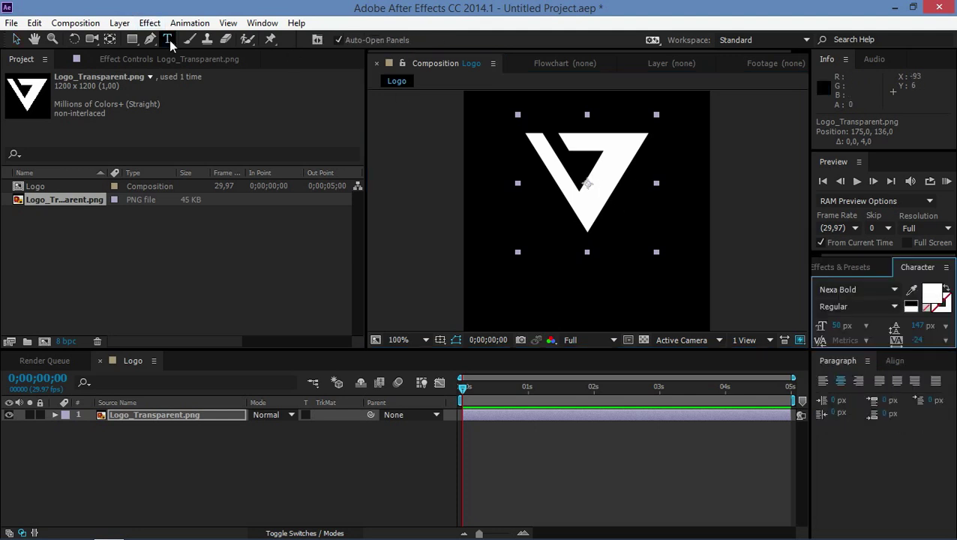
pyautogui.click(525, 272)
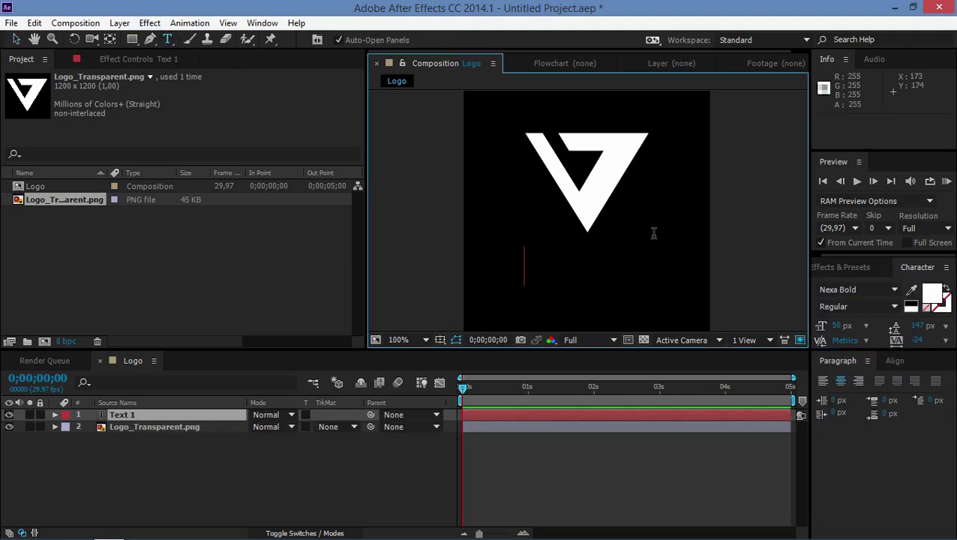
pyautogui.click(838, 326)
pyautogui.write('6')
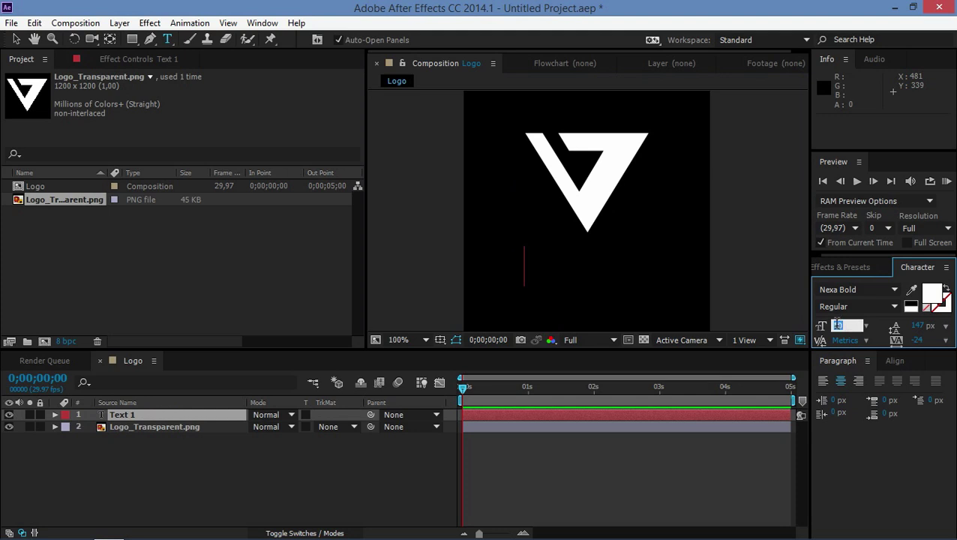
pyautogui.write('0')
pyautogui.press('Return')
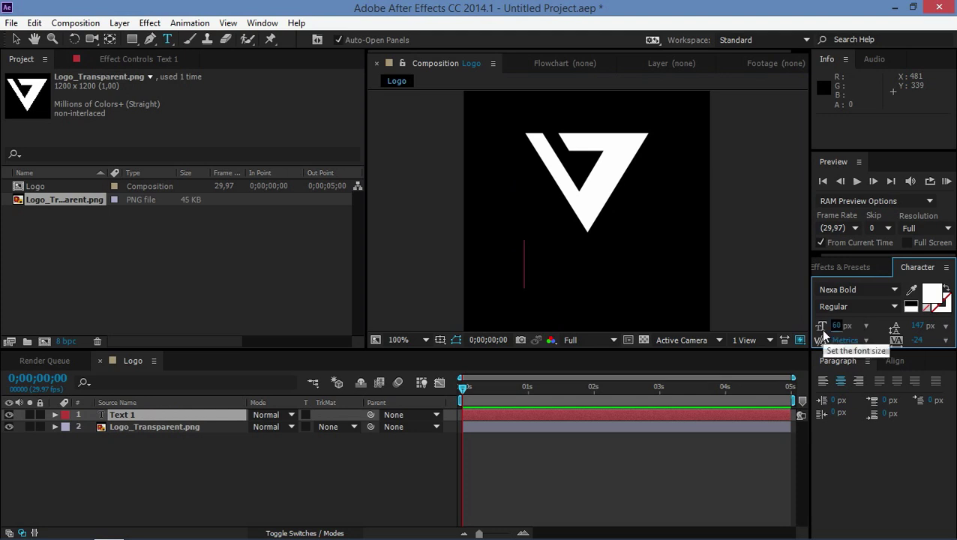
pyautogui.click(526, 272)
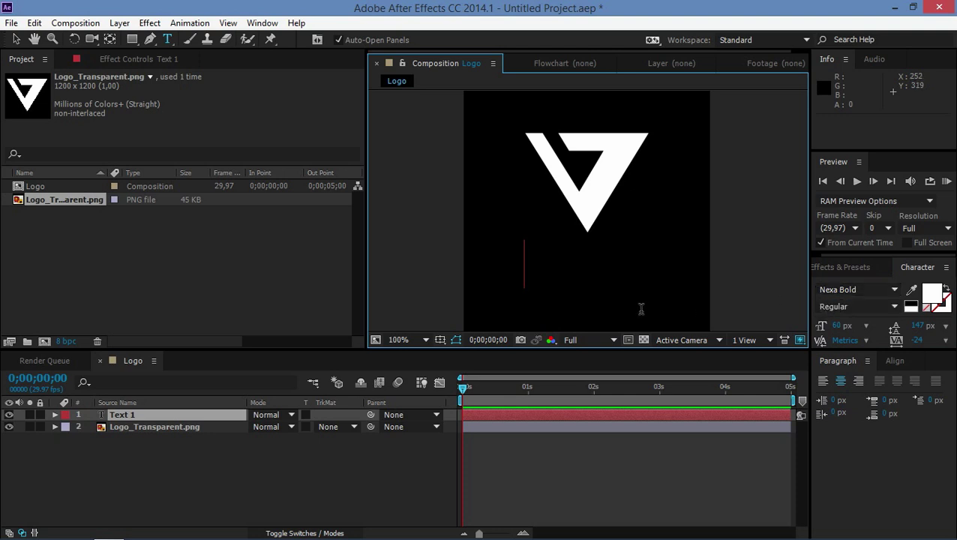
pyautogui.write('MUSIC')
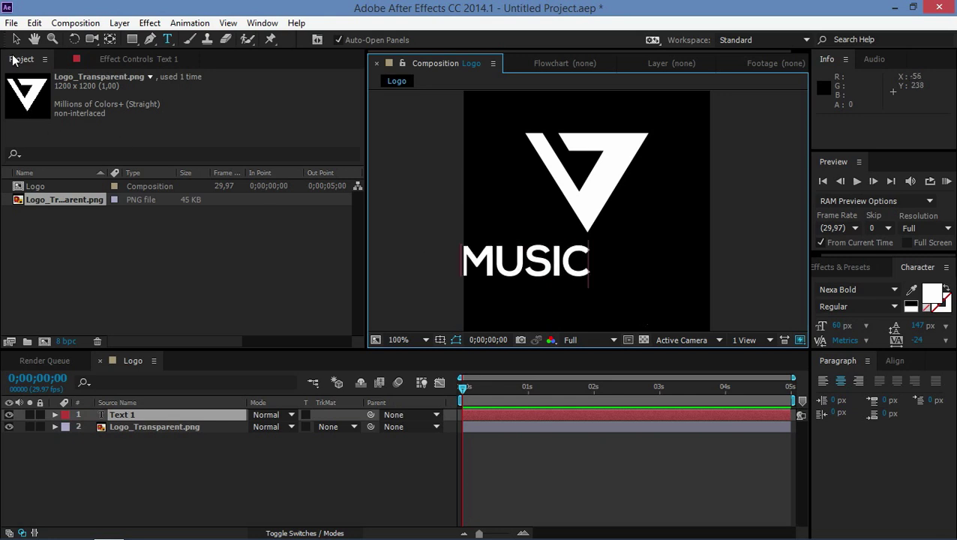
pyautogui.click(17, 40)
pyautogui.press('capslock')
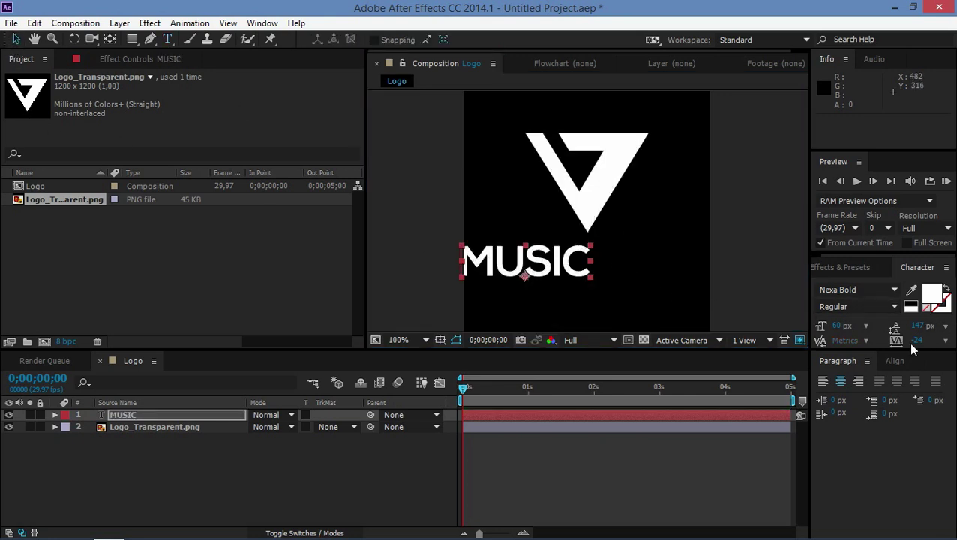
# Centre the MUSIC text horizontally in the composition and move it up to a vertical position of about 262
pyautogui.click(897, 361)
pyautogui.click(848, 399)
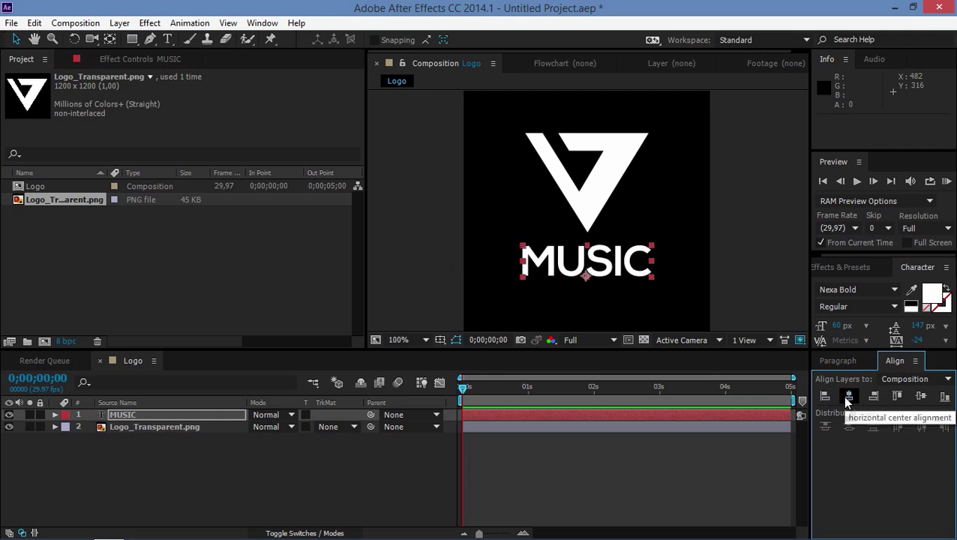
pyautogui.moveTo(637, 271); pyautogui.dragTo(643, 276)
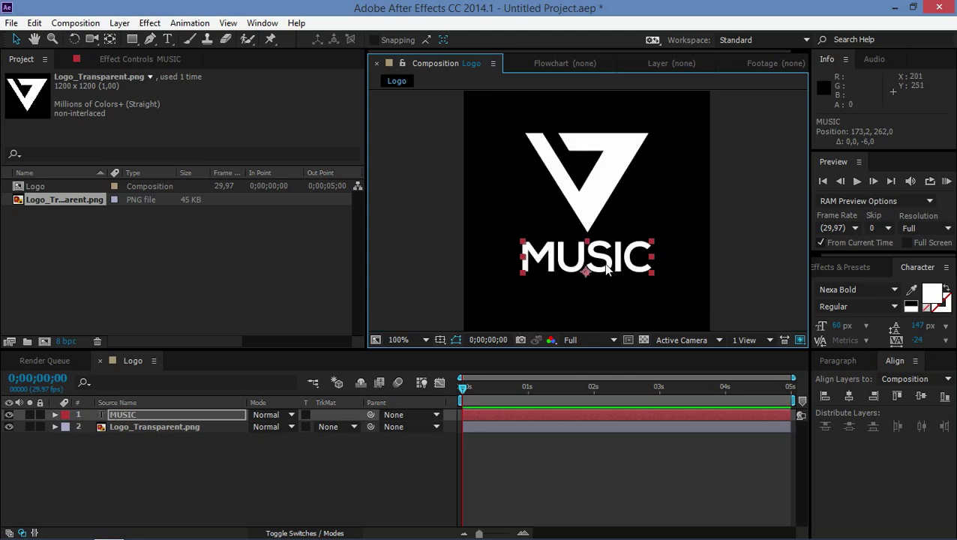
# Try a font size of 45 px on the MUSIC text
pyautogui.click(168, 39)
pyautogui.click(838, 326)
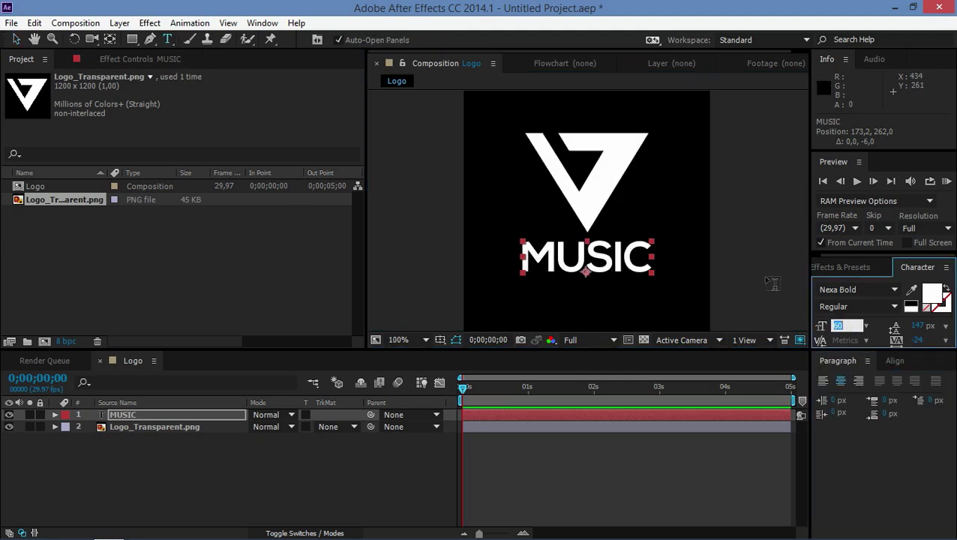
pyautogui.write('45')
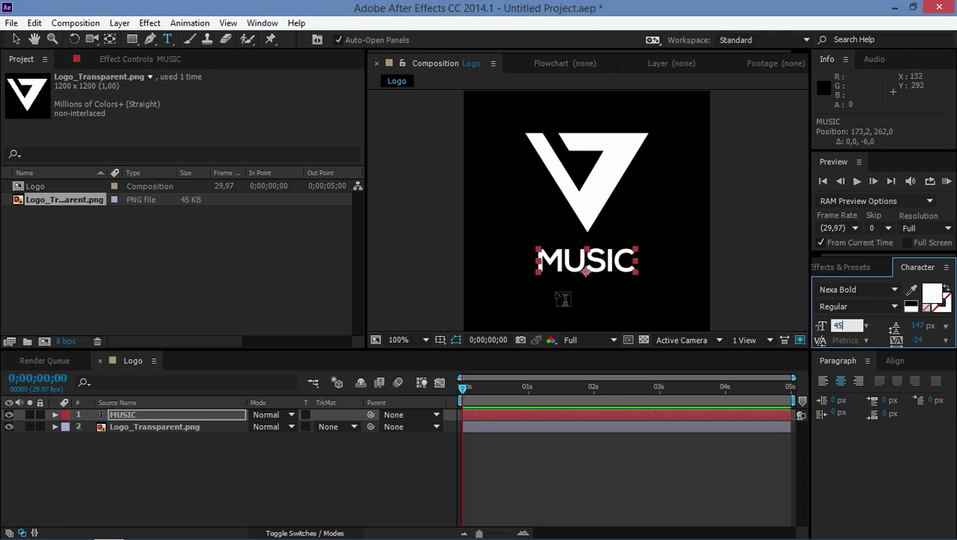
pyautogui.hotkey('ctrl', 'z')
# Add a separate text layer reading AWARDS below MUSIC, with a font size of 45 px
pyautogui.click(340, 459)
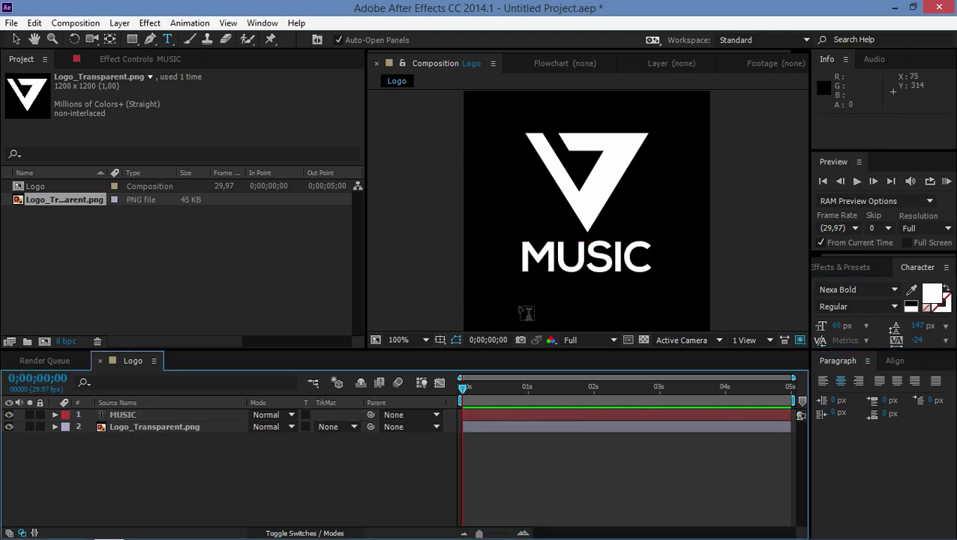
pyautogui.click(842, 327)
pyautogui.write('45')
pyautogui.click(557, 304)
pyautogui.write('aw')
pyautogui.press('BackSpace')
pyautogui.press('BackSpace')
pyautogui.write('AWARDS')
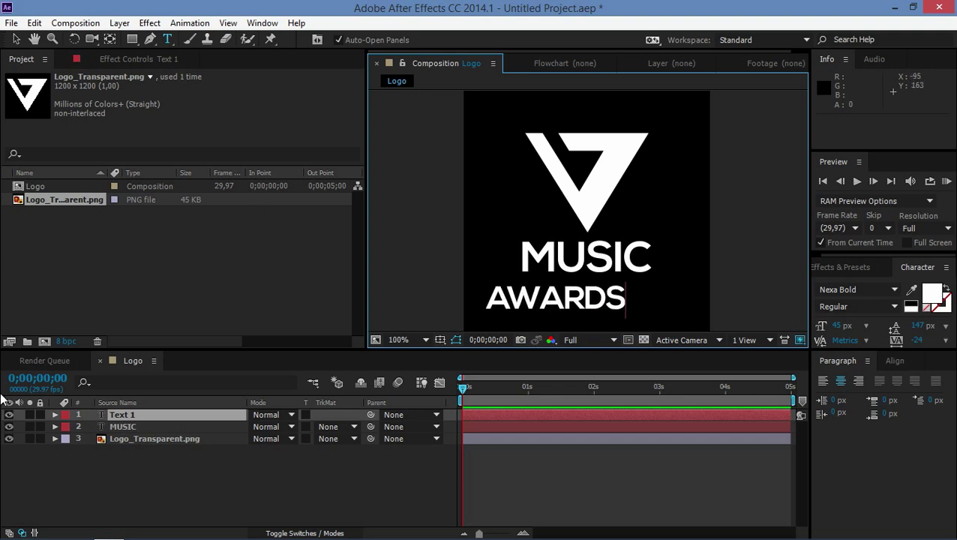
pyautogui.click(15, 39)
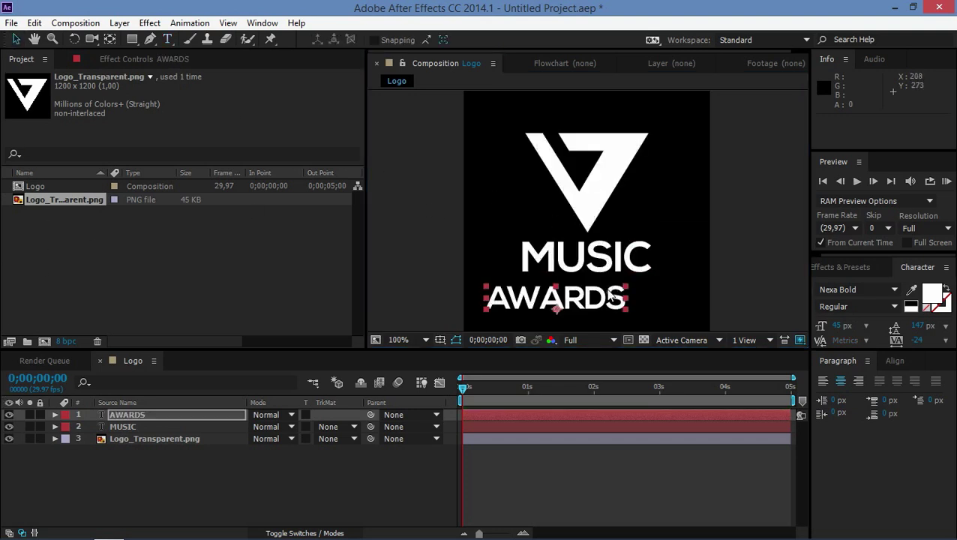
# Move the AWARDS text directly under MUSIC, at about 175, 297, and set its font size to 40 px
pyautogui.moveTo(609, 295); pyautogui.dragTo(641, 281)
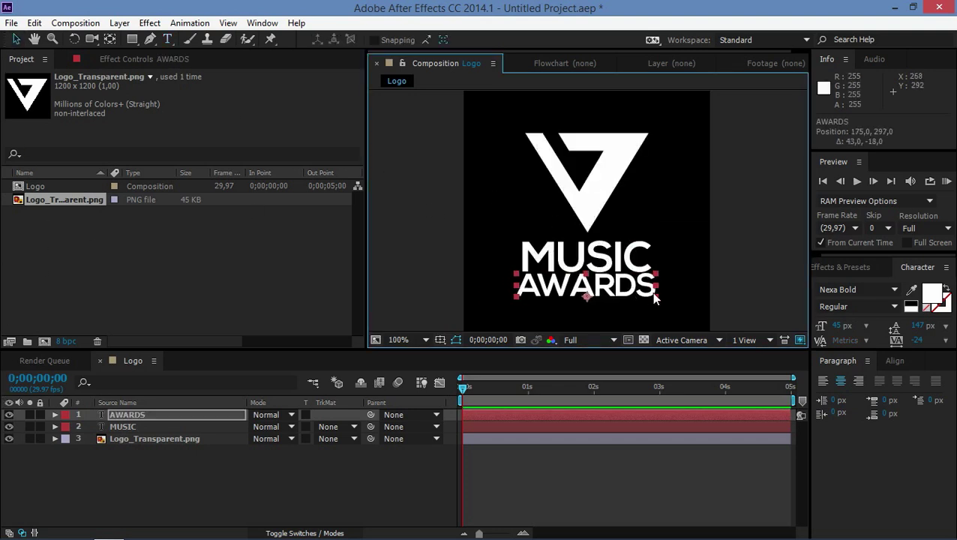
pyautogui.click(837, 327)
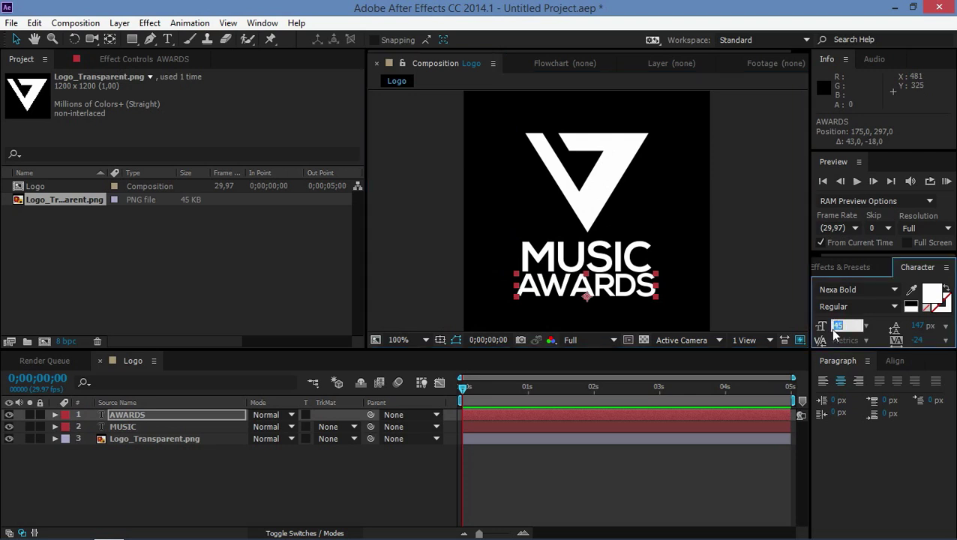
pyautogui.write('40')
pyautogui.press('Return')
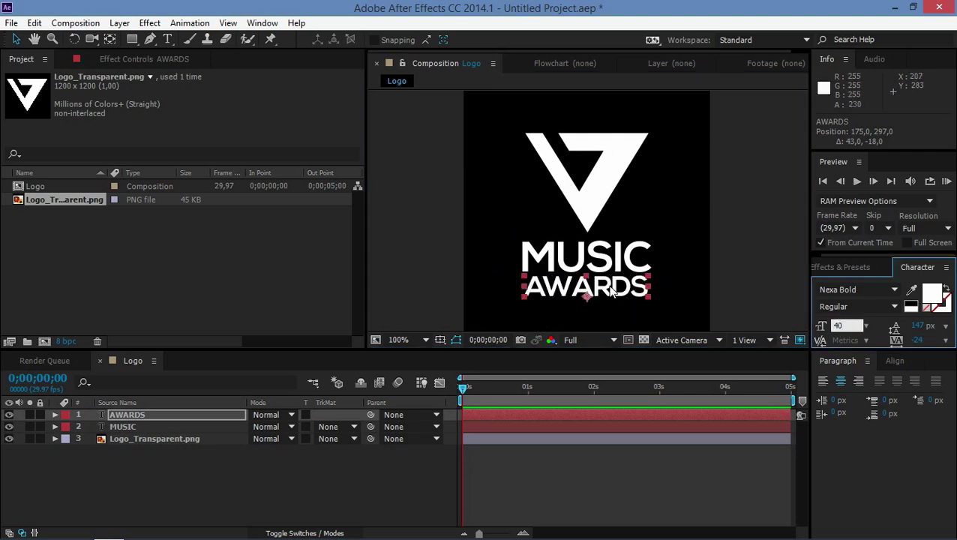
# Centre the AWARDS text horizontally in the composition and nudge it up to a vertical position of about 294
pyautogui.click(892, 363)
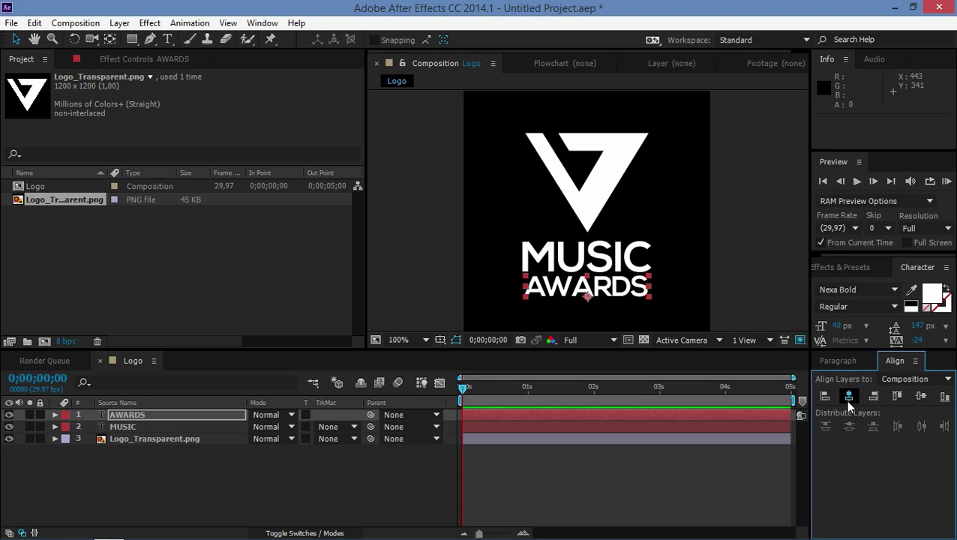
pyautogui.click(733, 300)
pyautogui.click(612, 291)
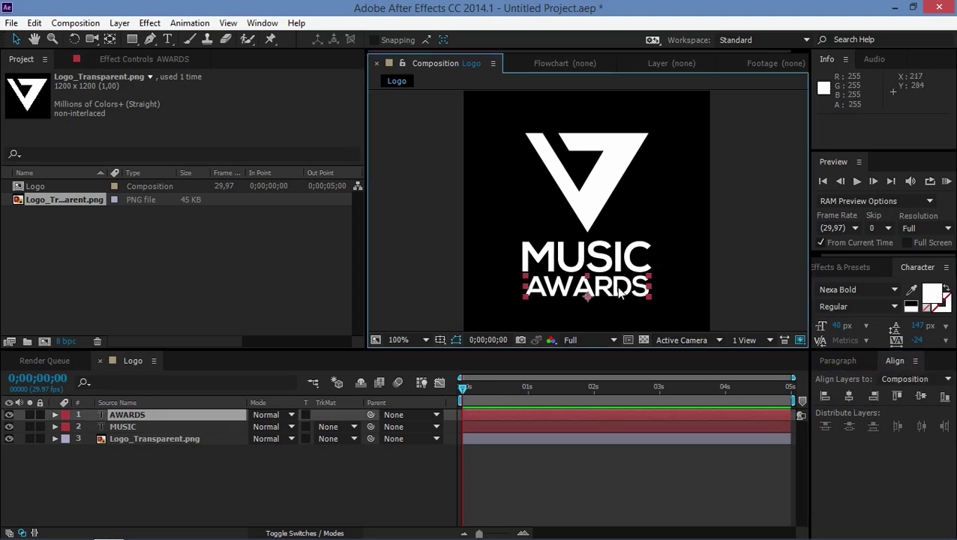
pyautogui.moveTo(619, 293); pyautogui.dragTo(619, 290)
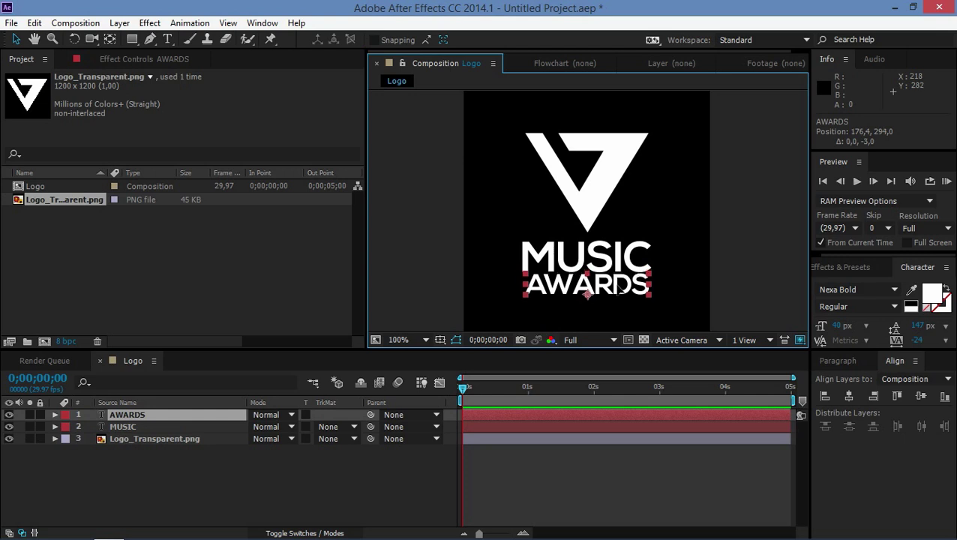
pyautogui.click(772, 231)
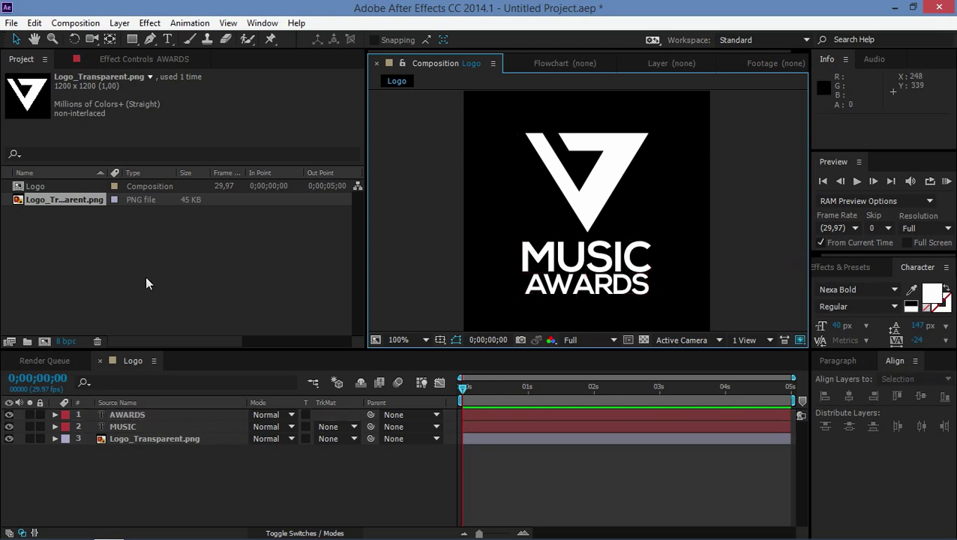
# Draw a green rectangle about 227 x 55 px covering the MUSIC text and rename its shape layer Music
pyautogui.click(133, 41)
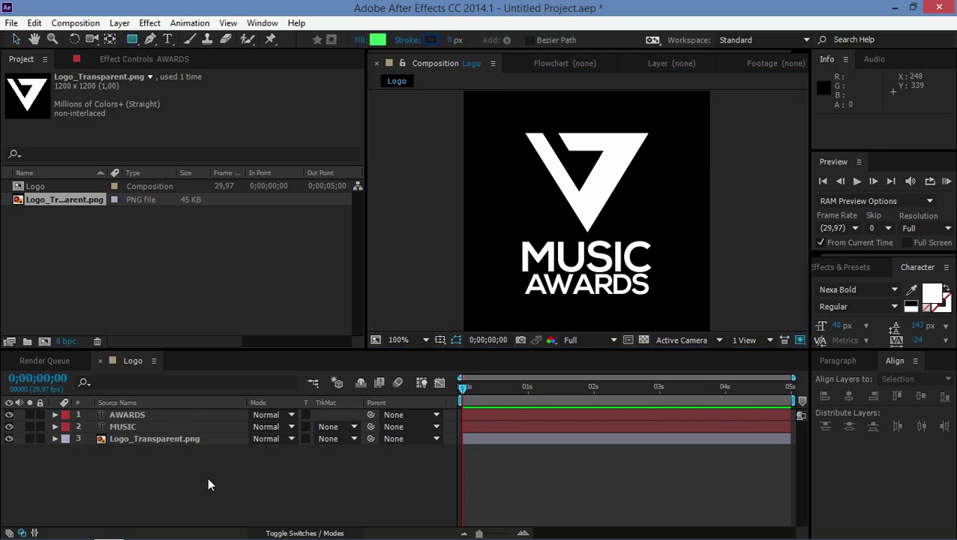
pyautogui.moveTo(507, 236); pyautogui.dragTo(668, 273)
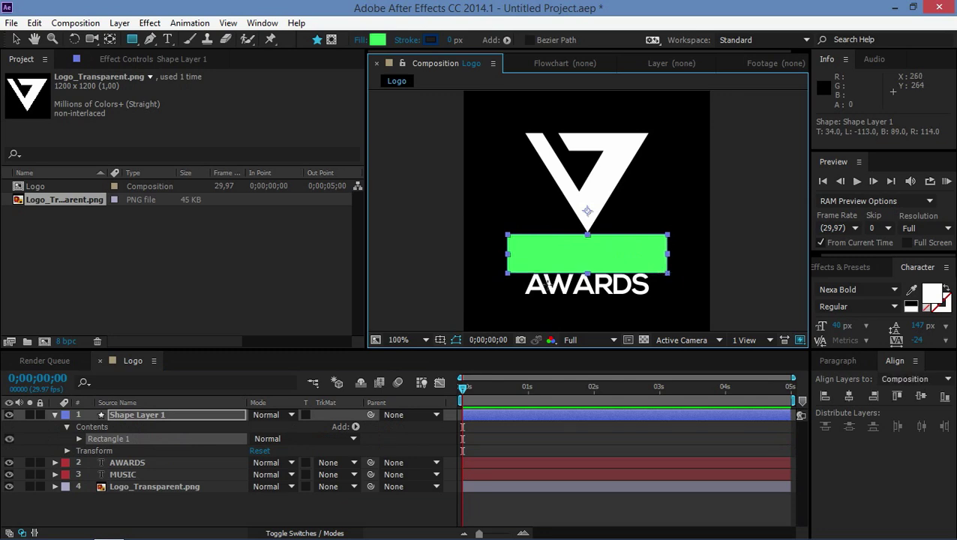
pyautogui.click(55, 415)
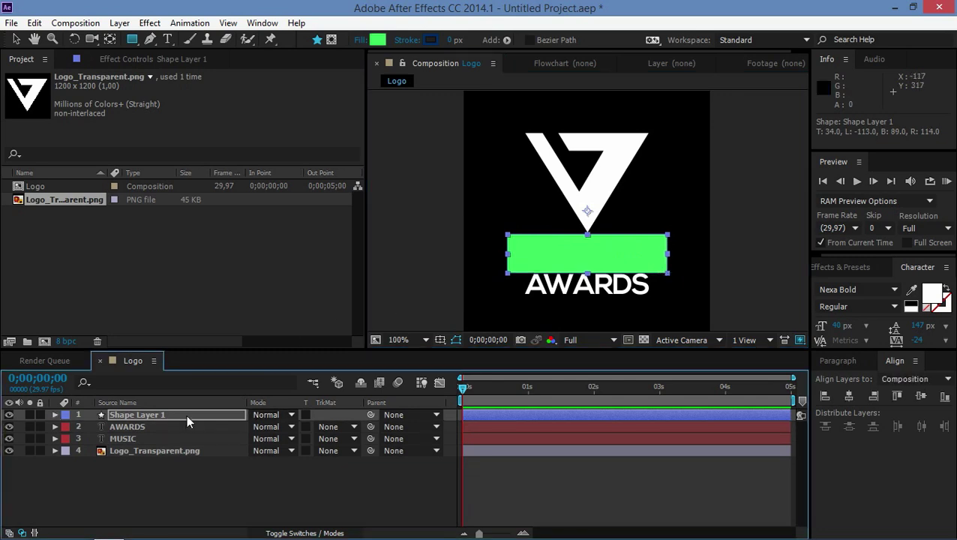
pyautogui.rightClick(186, 414)
pyautogui.click(398, 126)
pyautogui.write('Music')
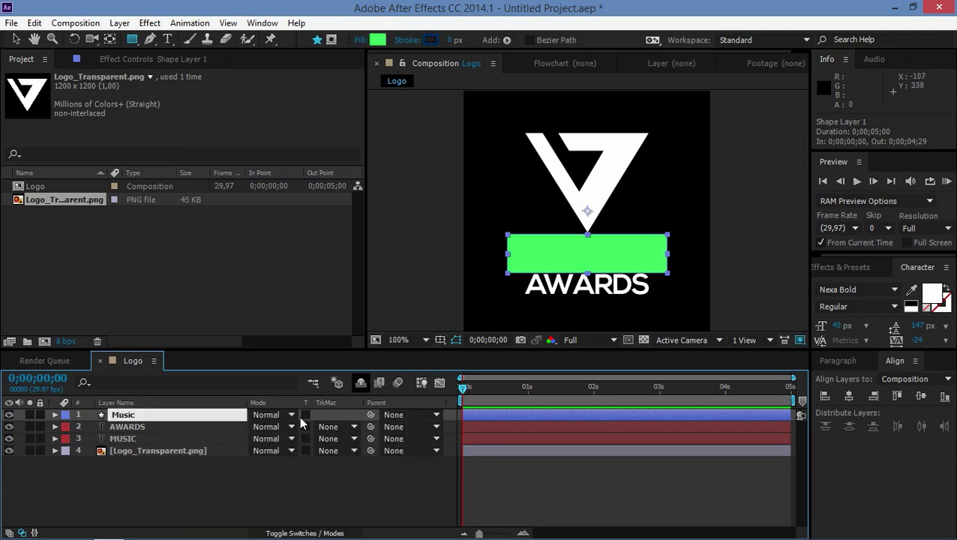
# Move the Music shape layer directly above the MUSIC text layer and use it as that text's alpha matte
pyautogui.click(219, 459)
pyautogui.moveTo(123, 415); pyautogui.dragTo(120, 428)
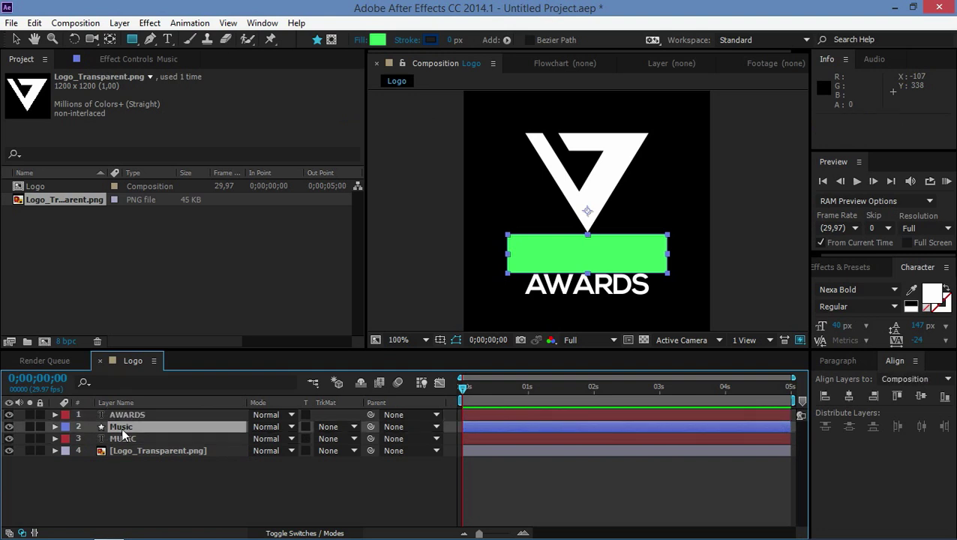
pyautogui.click(328, 439)
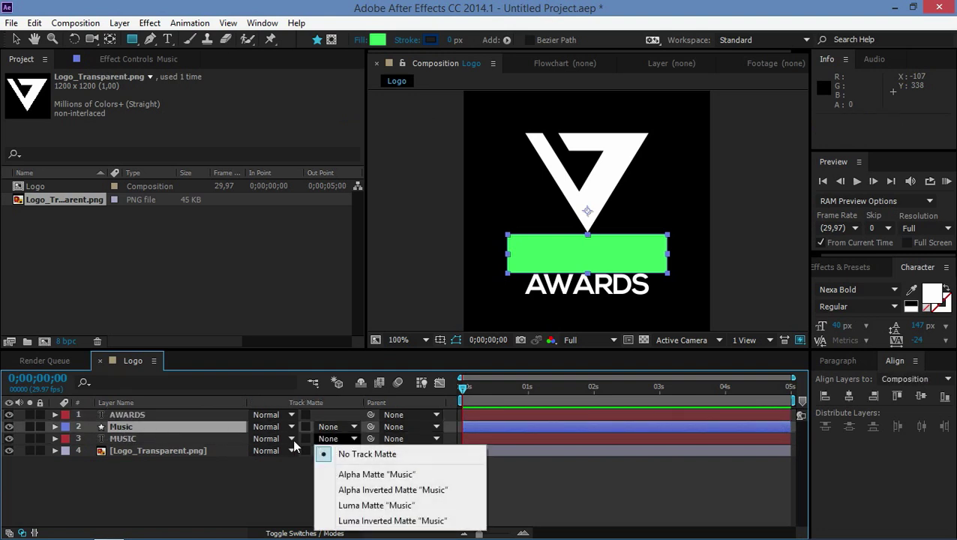
pyautogui.click(361, 476)
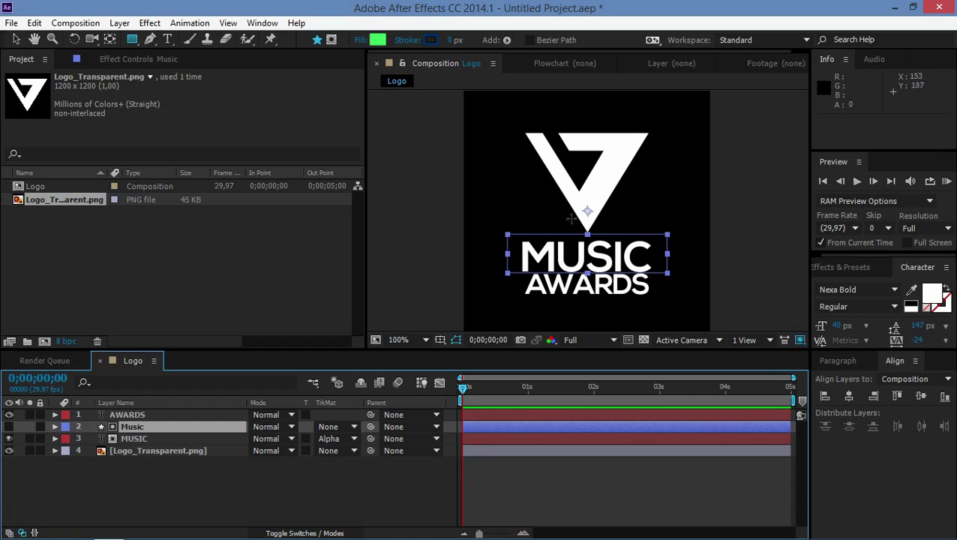
pyautogui.click(168, 485)
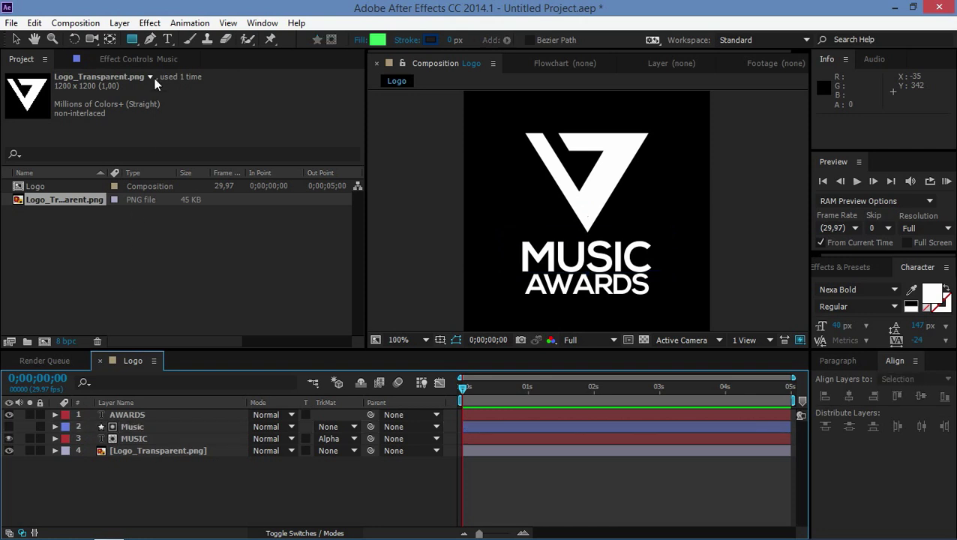
# Draw a green rectangle about 216 x 38 px covering the AWARDS text and rename its shape layer Awards
pyautogui.moveTo(504, 273); pyautogui.dragTo(660, 301)
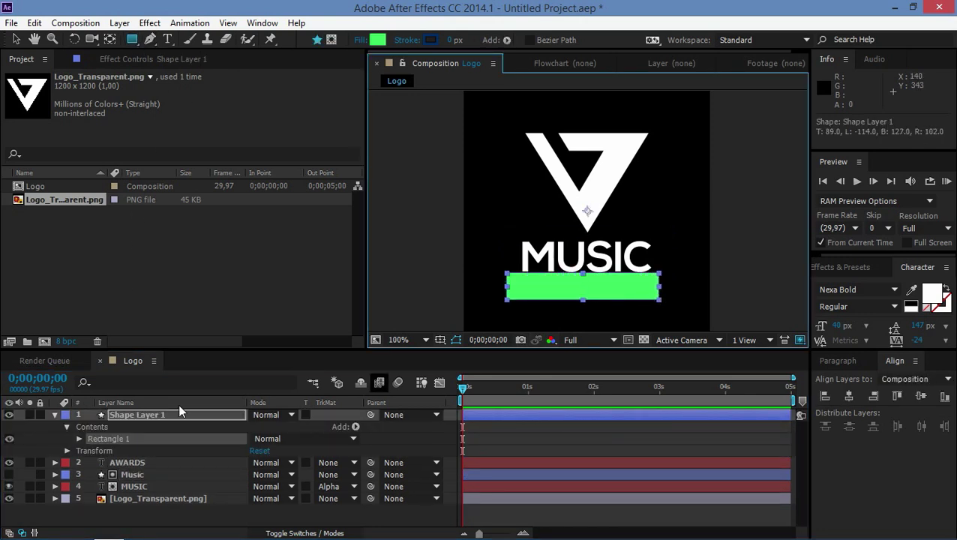
pyautogui.click(135, 404)
pyautogui.rightClick(141, 419)
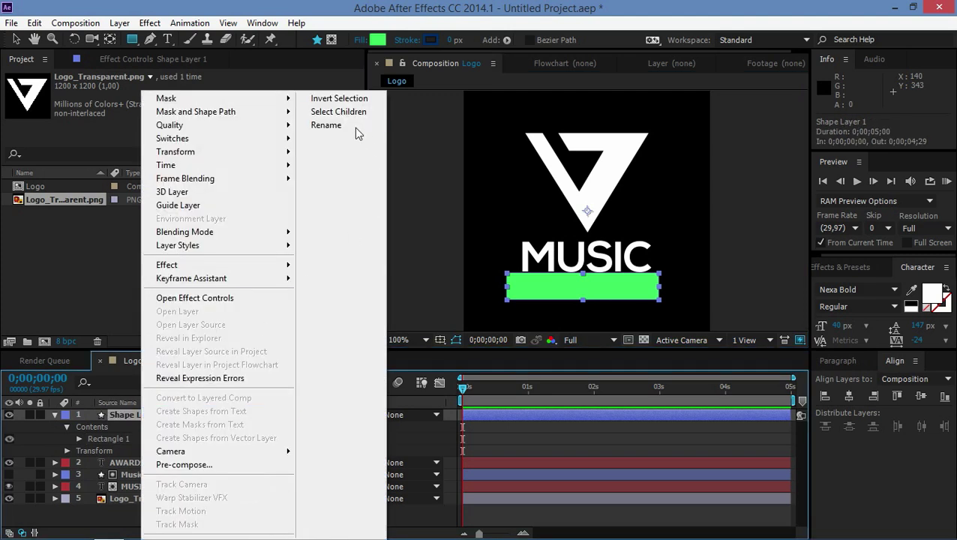
pyautogui.click(353, 131)
pyautogui.write('Awar')
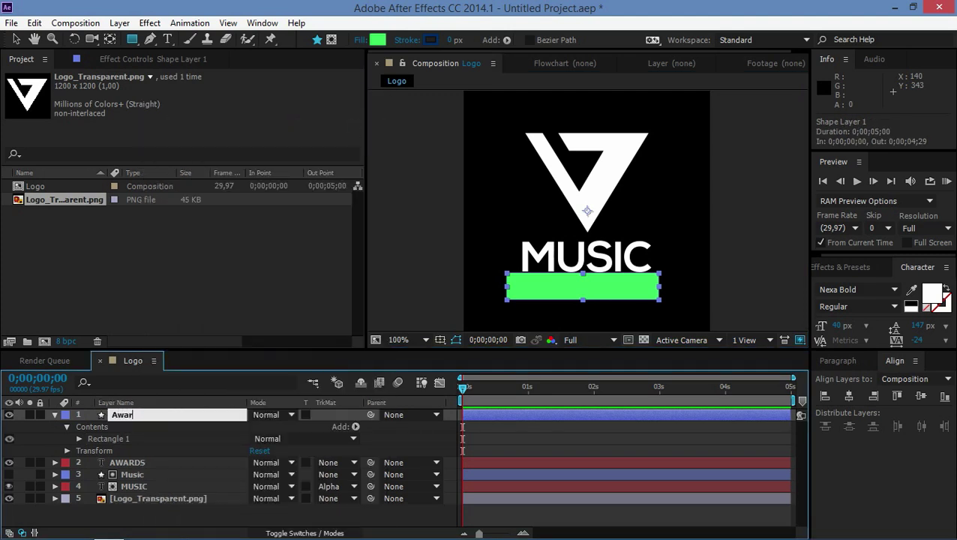
pyautogui.write('ds')
pyautogui.press('Return')
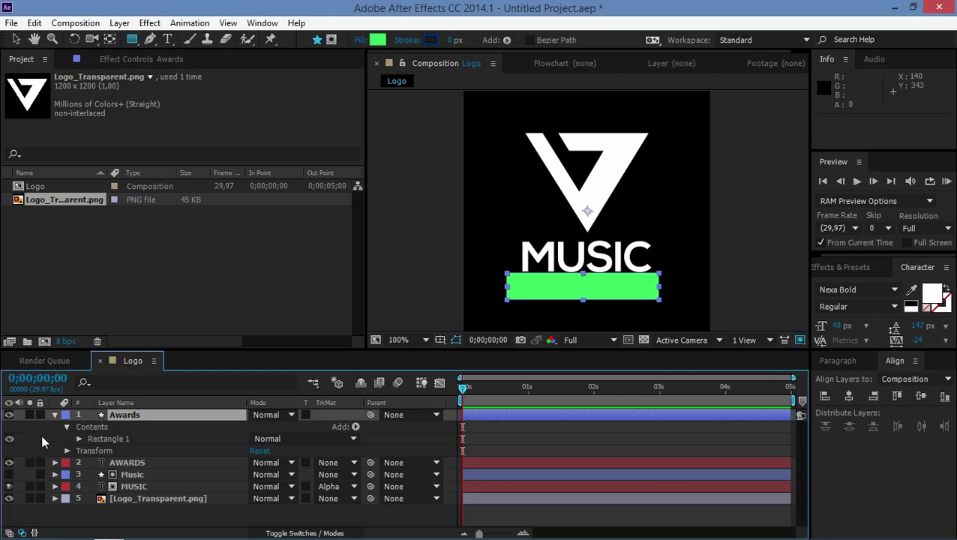
pyautogui.click(54, 415)
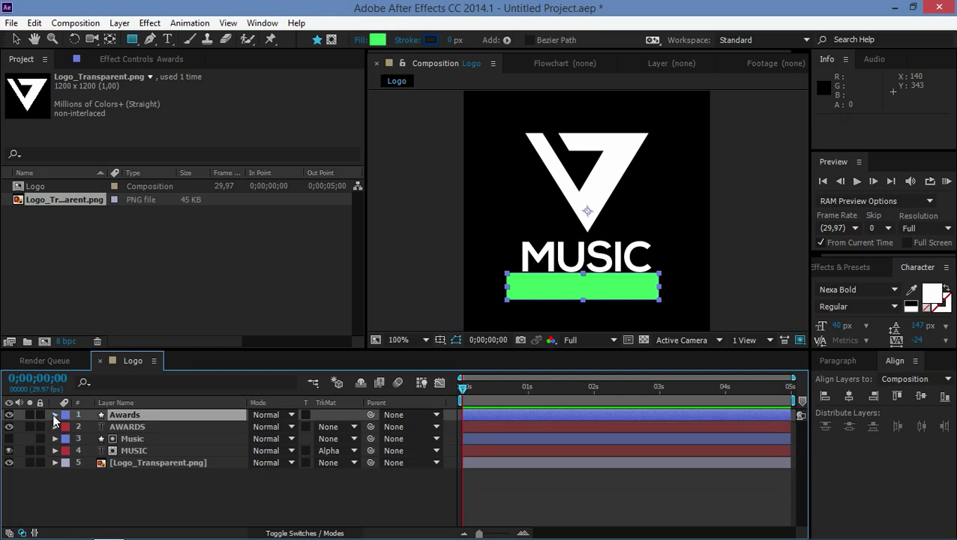
# Set the AWARDS text layer's track matte to Alpha Matte using the Awards shape layer
pyautogui.click(323, 428)
pyautogui.click(329, 461)
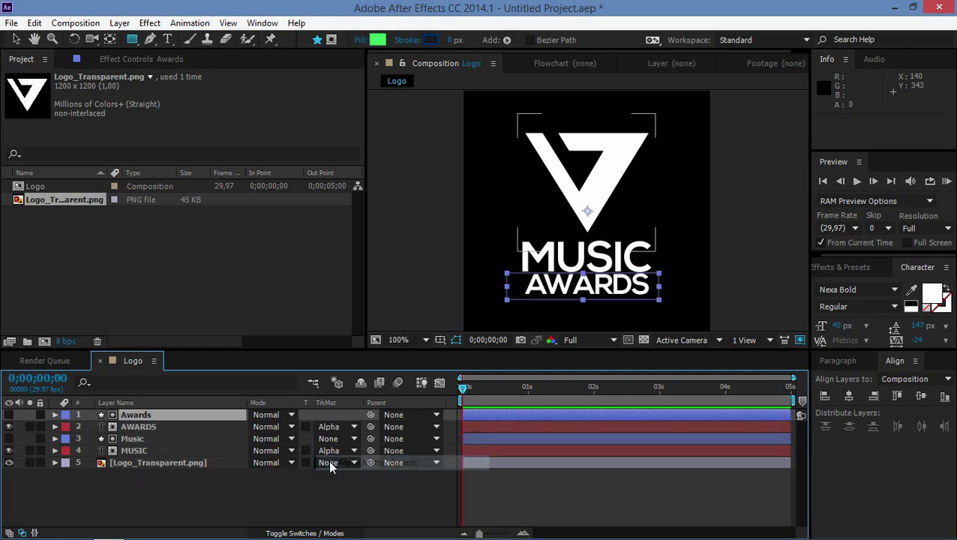
pyautogui.click(255, 501)
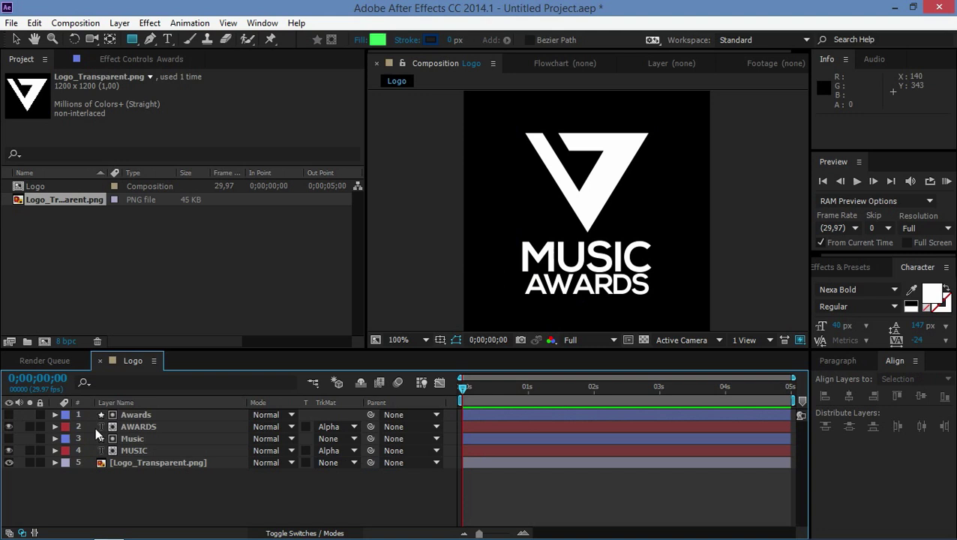
# Add Position keyframes to both the AWARDS and MUSIC text layers at 0;00;00;10 and 0;00;00;20
pyautogui.click(15, 40)
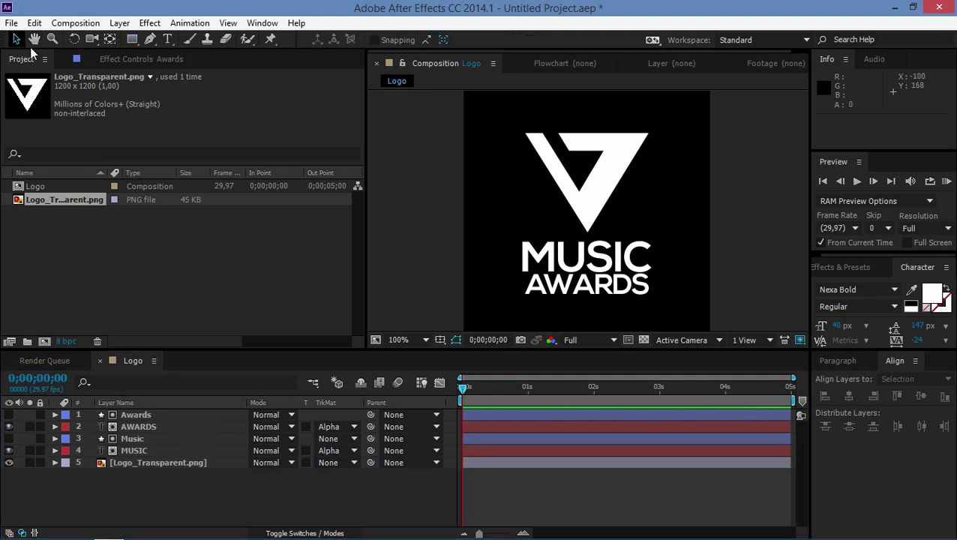
pyautogui.click(138, 429)
pyautogui.keyDown('ctrl'); pyautogui.click(144, 452); pyautogui.keyUp('ctrl')
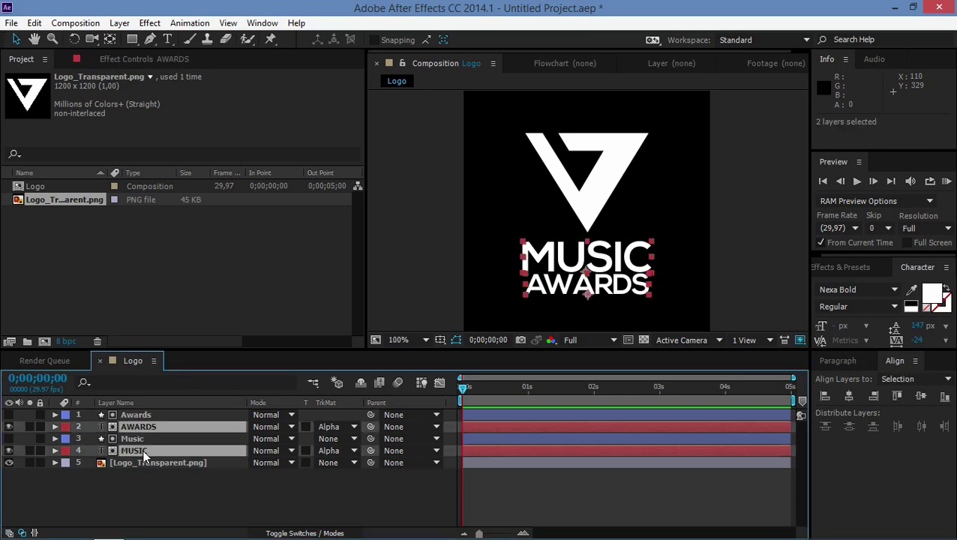
pyautogui.press('p')
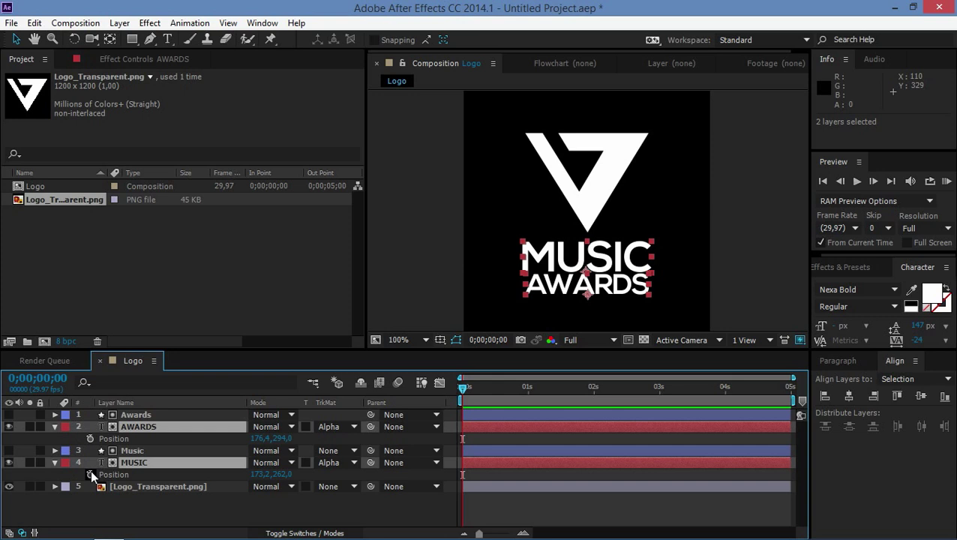
pyautogui.hotkey('shift', 'pagedown')
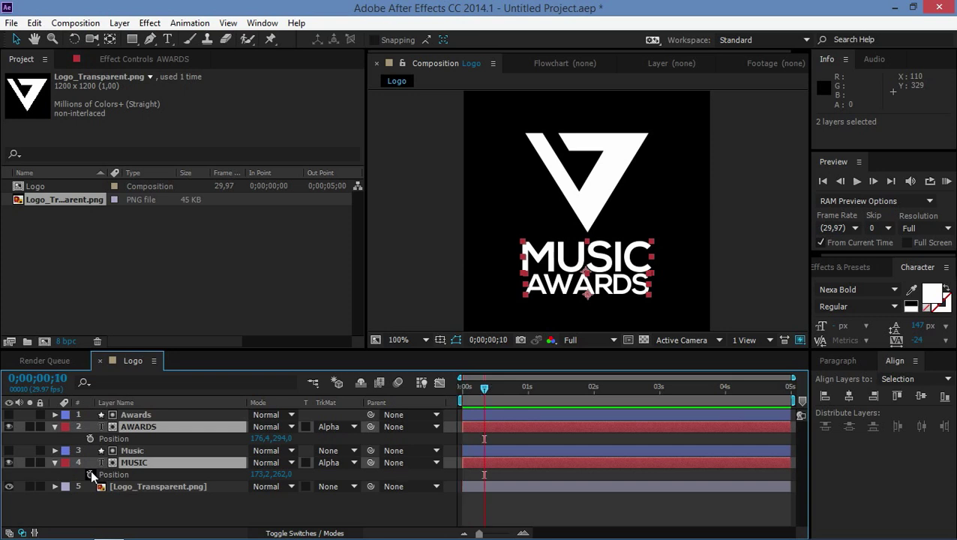
pyautogui.click(91, 440)
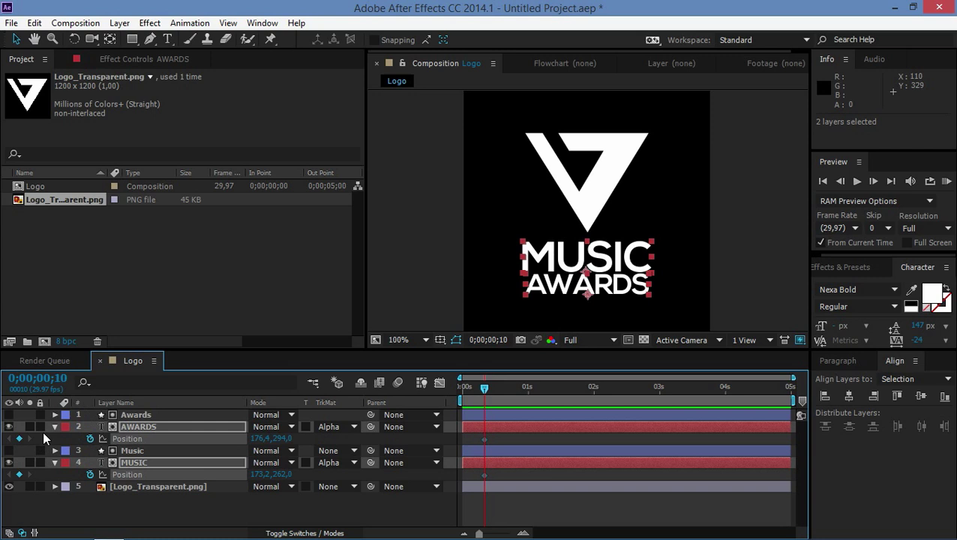
pyautogui.hotkey('shift', 'pagedown')
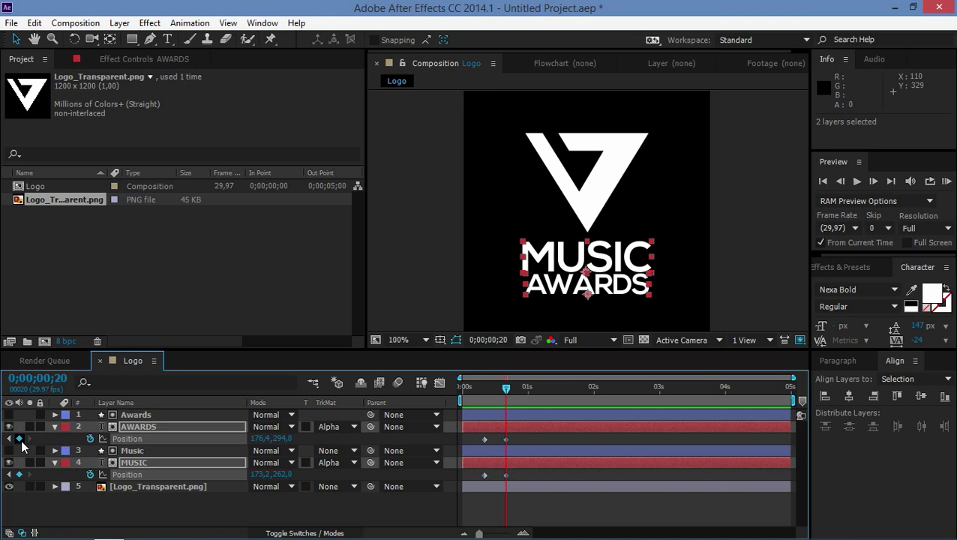
# At the 0;00;00;10 keyframes, set the vertical position of AWARDS to 262 and of MUSIC to 311, and preview the motion
pyautogui.click(10, 439)
pyautogui.click(284, 516)
pyautogui.click(271, 438)
pyautogui.moveTo(276, 439); pyautogui.dragTo(269, 440)
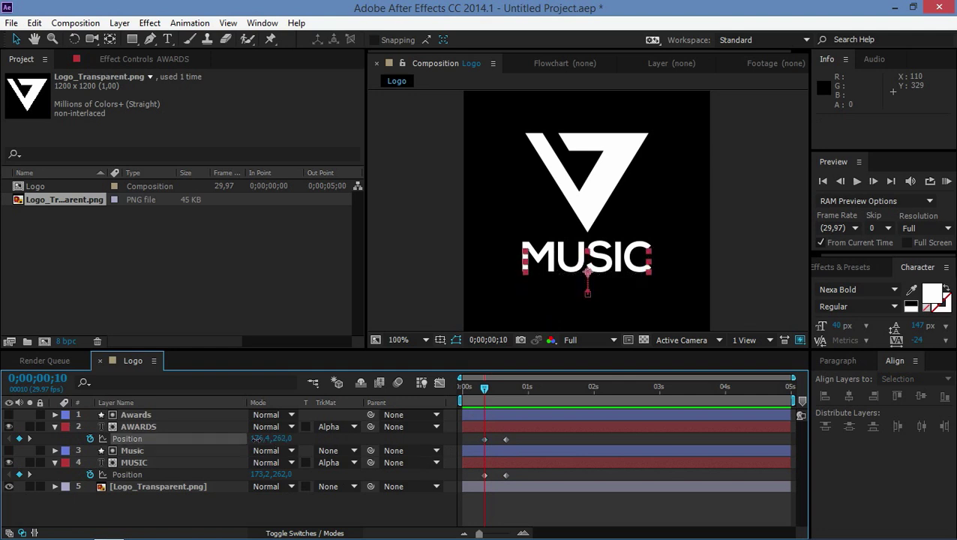
pyautogui.click(240, 426)
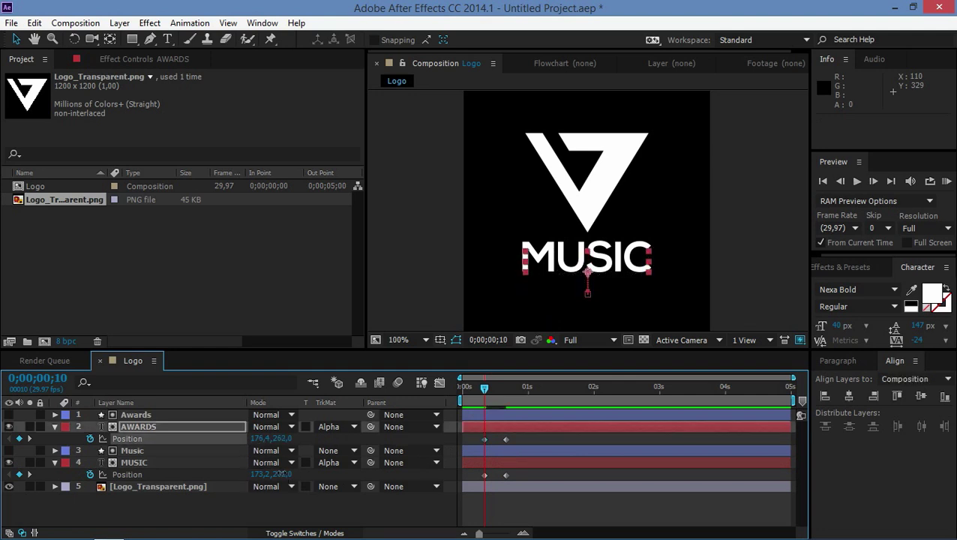
pyautogui.moveTo(281, 474); pyautogui.dragTo(311, 479)
pyautogui.click(947, 182)
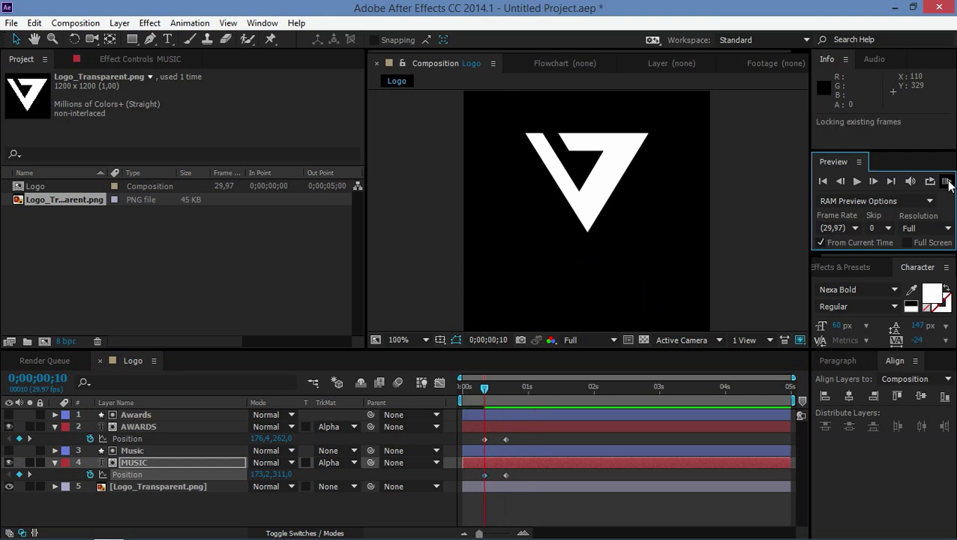
pyautogui.click(947, 182)
# Apply Easy Ease to all Position keyframes of AWARDS and MUSIC and preview the animation from the start
pyautogui.moveTo(526, 441); pyautogui.dragTo(471, 476)
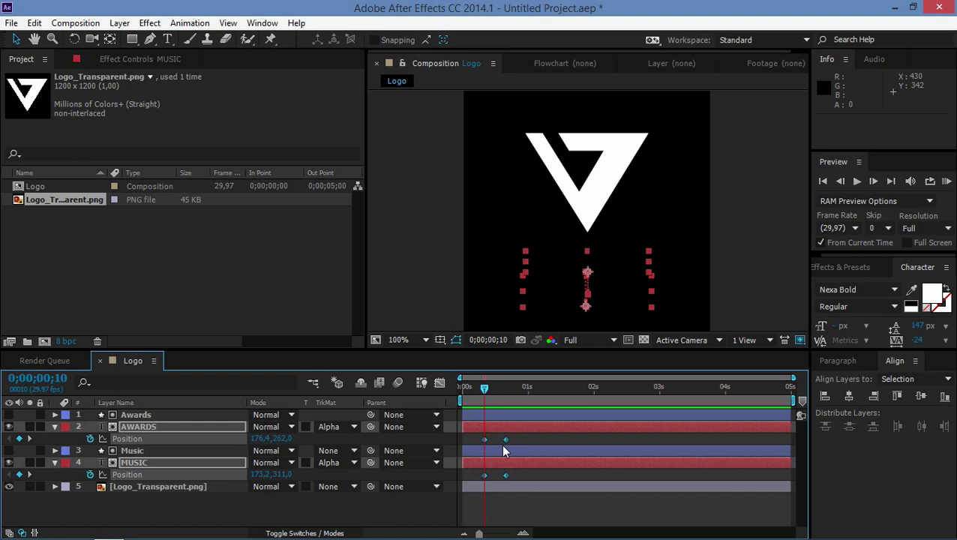
pyautogui.press('F9')
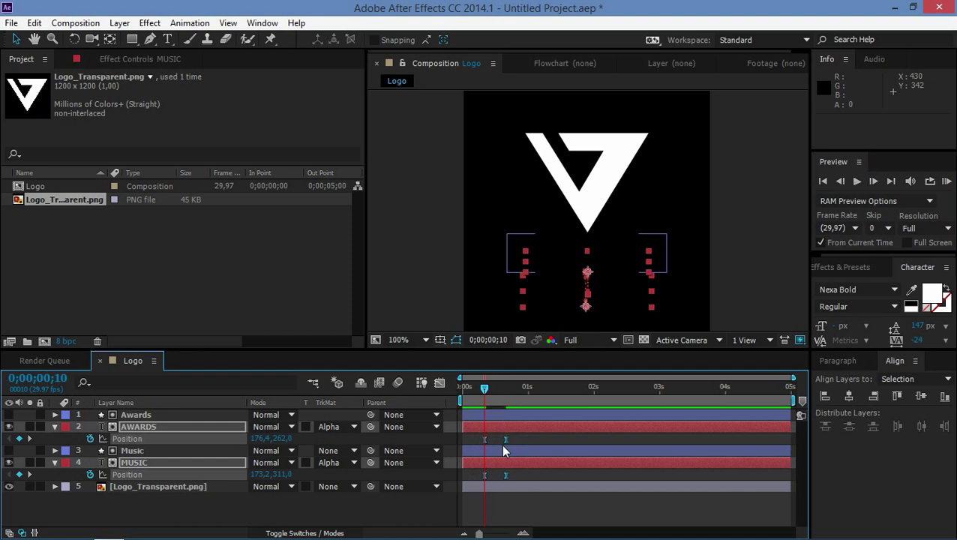
pyautogui.click(529, 501)
pyautogui.moveTo(486, 390); pyautogui.dragTo(463, 387)
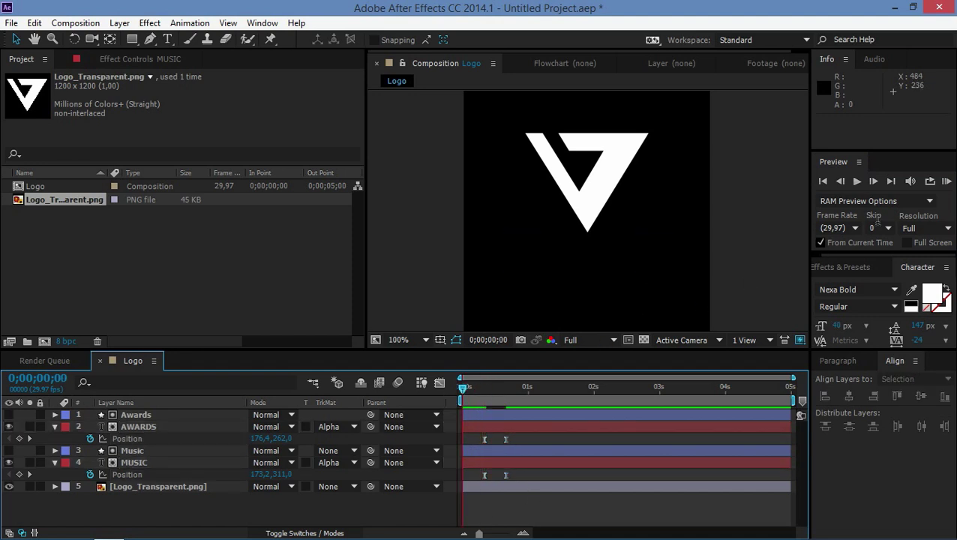
pyautogui.click(948, 184)
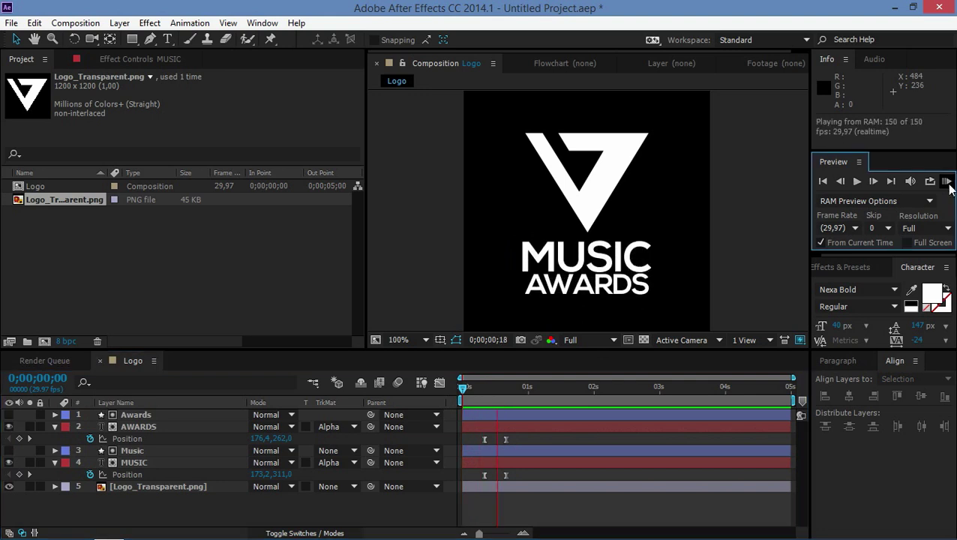
pyautogui.click(83, 347)
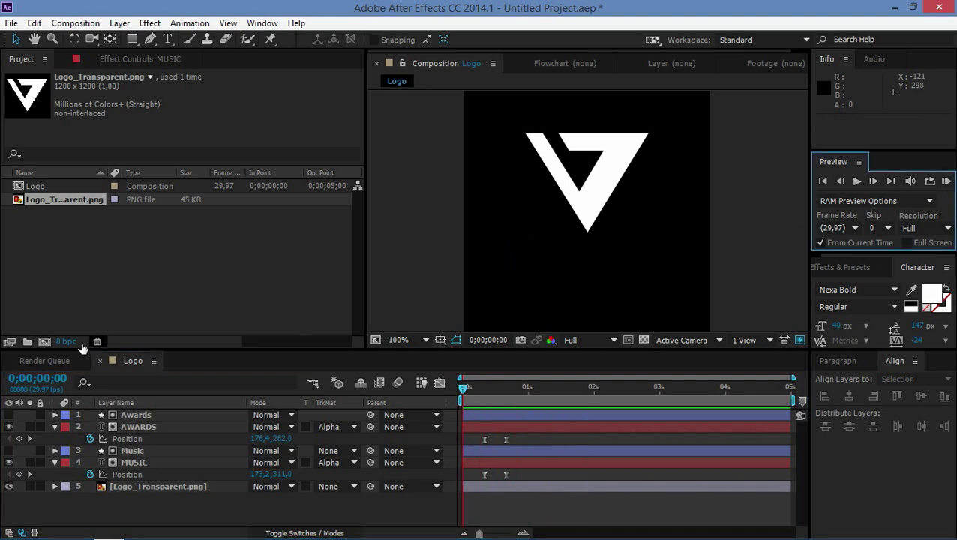
# Create a composition named Main with the HDTV 1080 29.97 preset and place its timeline ahead of Logo
pyautogui.click(44, 341)
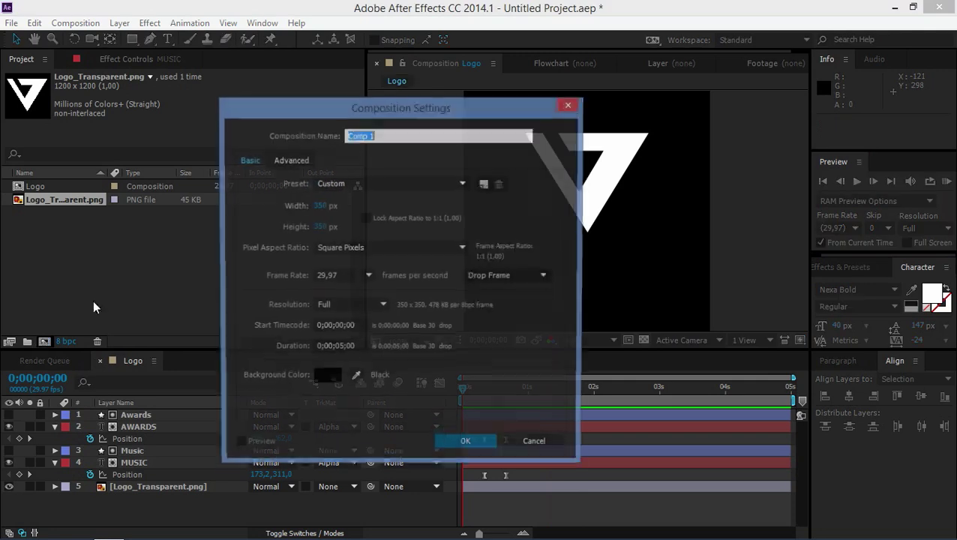
pyautogui.write('Main')
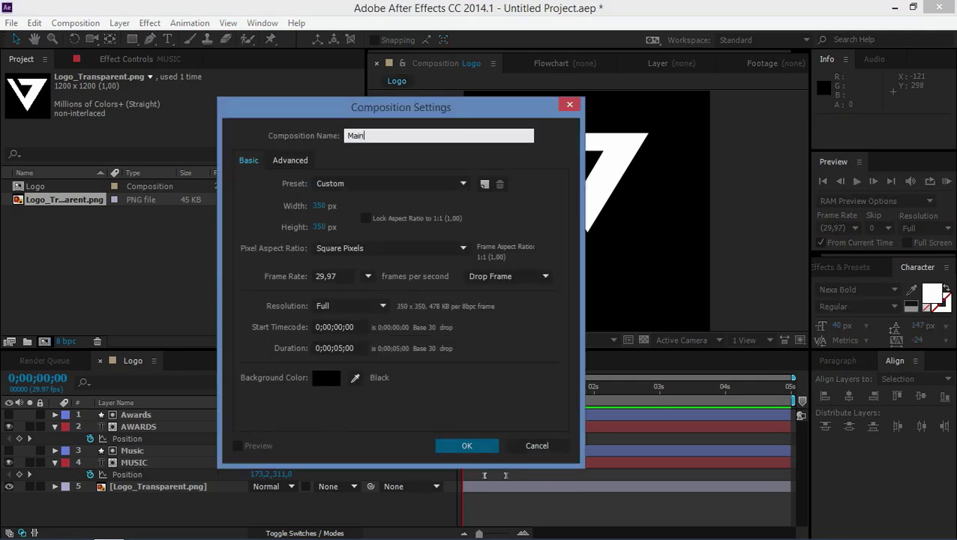
pyautogui.click(360, 187)
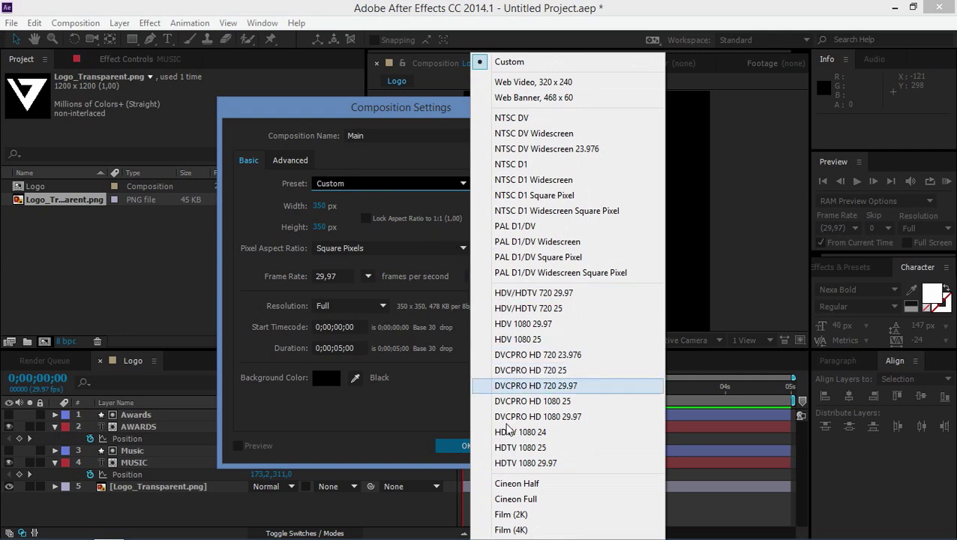
pyautogui.click(559, 466)
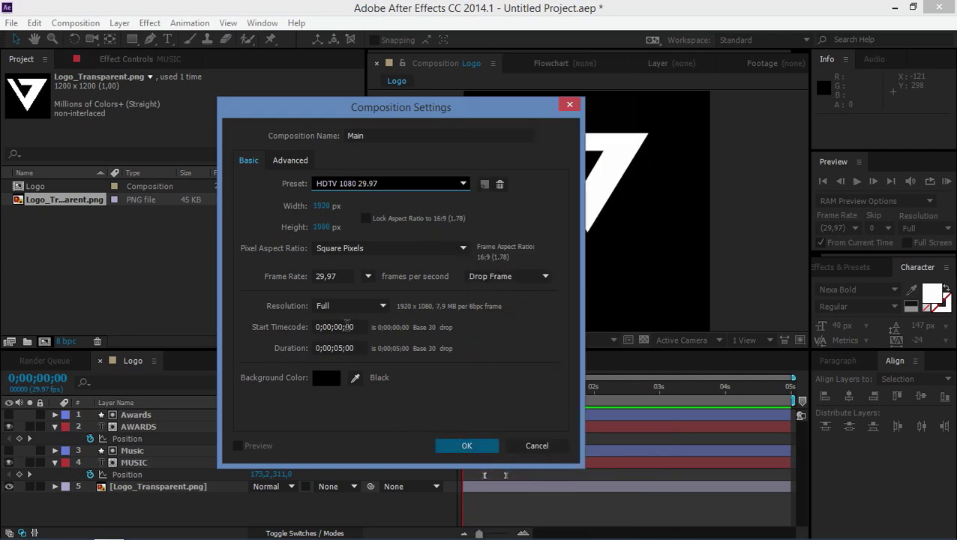
pyautogui.click(464, 446)
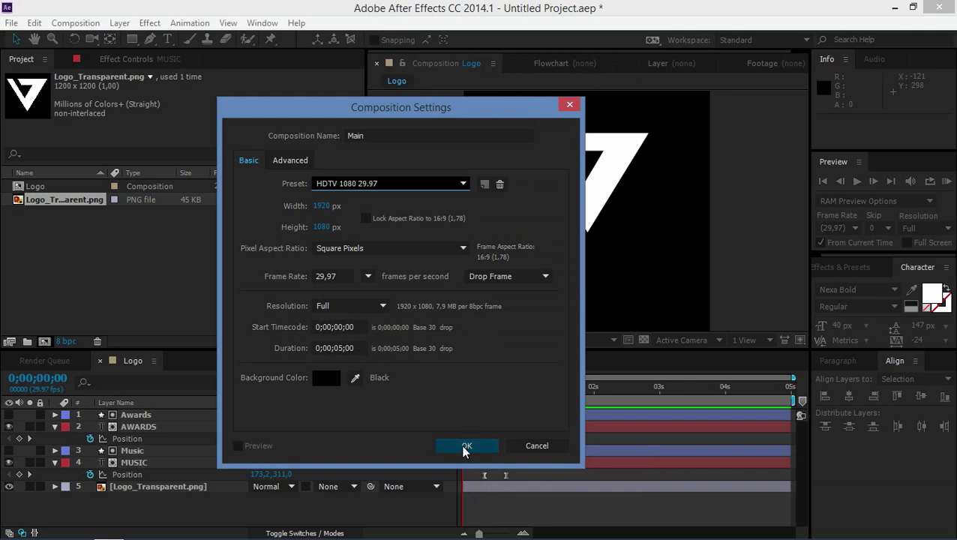
pyautogui.moveTo(186, 365); pyautogui.dragTo(120, 361)
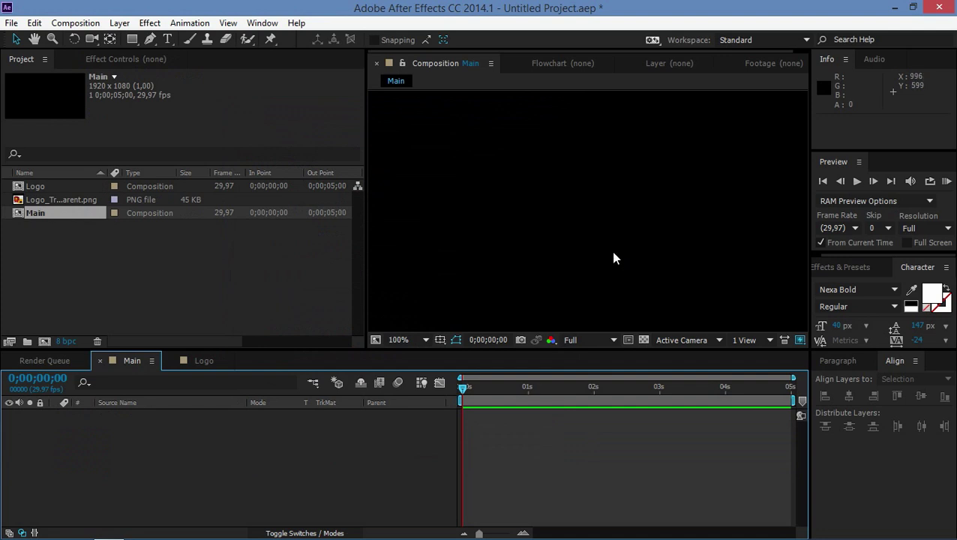
# Add an empty shape layer to the Main composition and rename it 1st
pyautogui.rightClick(148, 461)
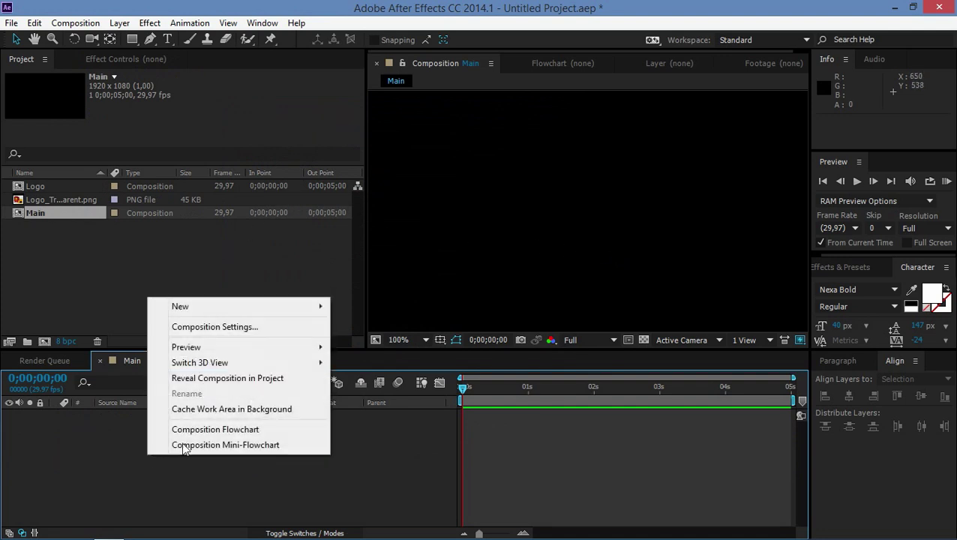
pyautogui.moveTo(284, 307)
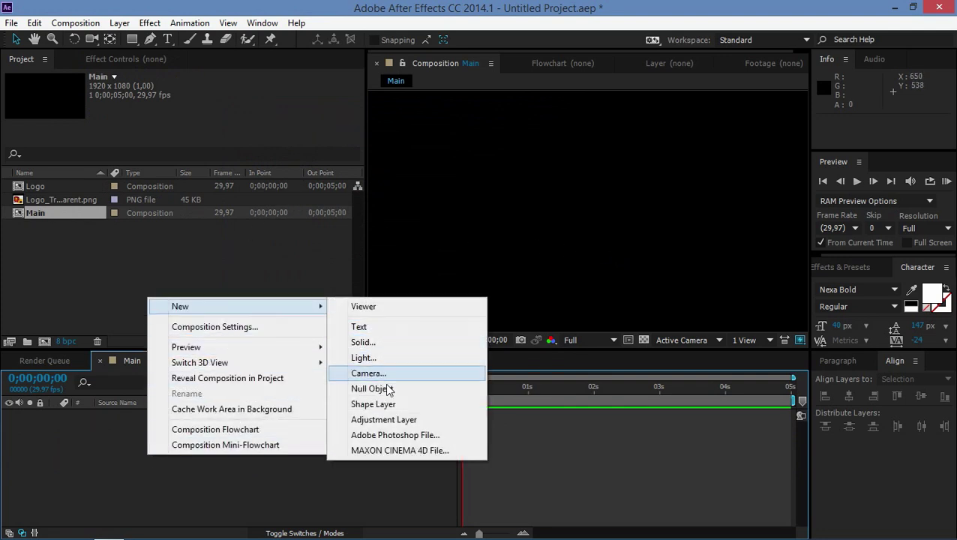
pyautogui.click(370, 404)
pyautogui.rightClick(146, 414)
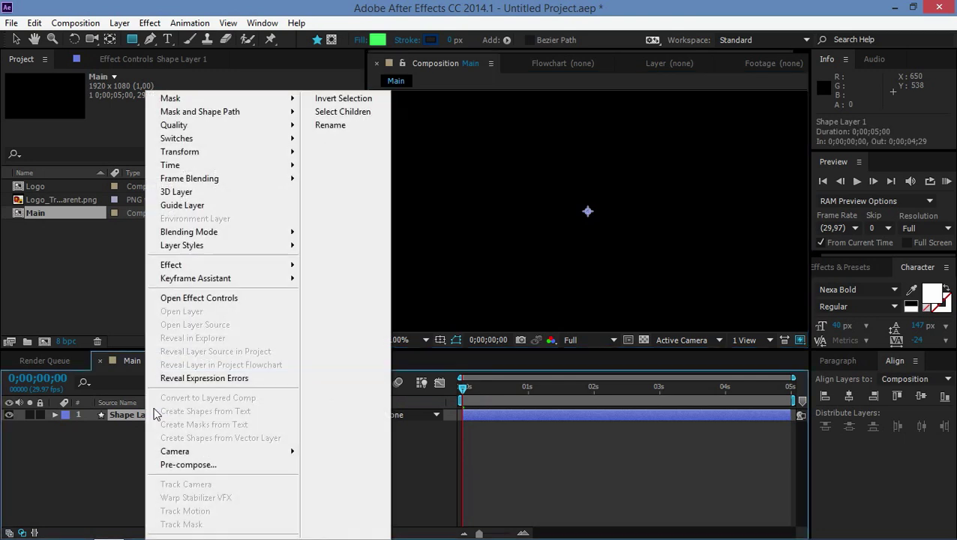
pyautogui.click(330, 126)
pyautogui.write('1st')
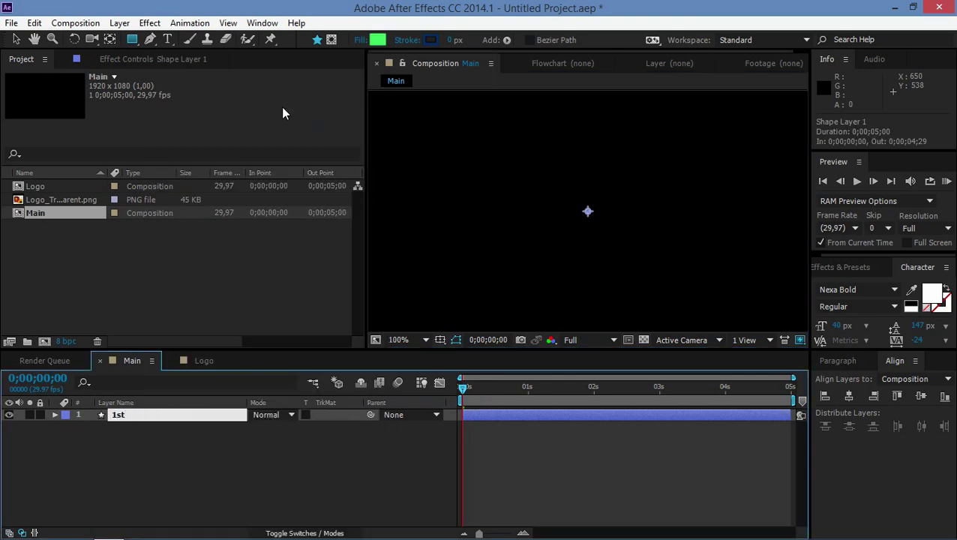
# Add two ellipse paths and a fill to the contents of the 1st shape layer
pyautogui.click(76, 426)
pyautogui.click(54, 414)
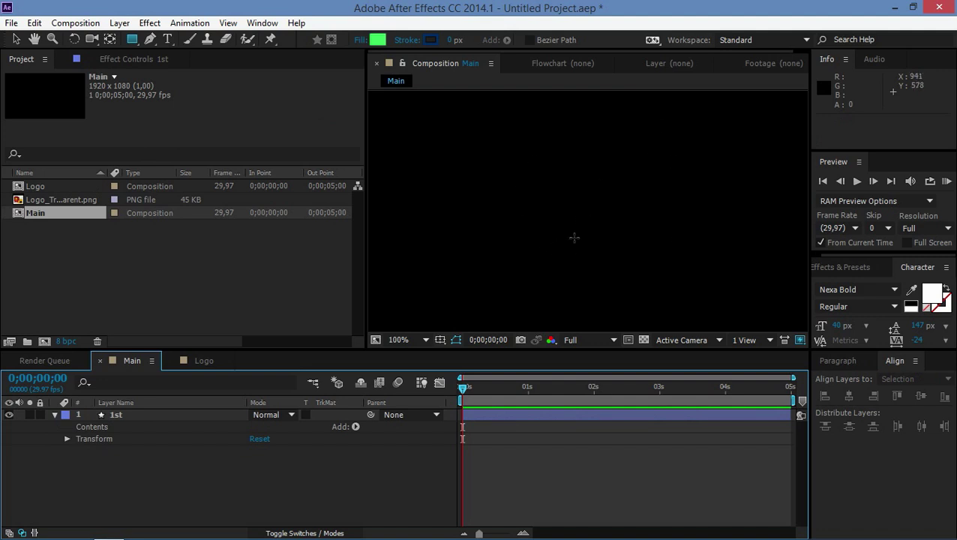
pyautogui.click(356, 427)
pyautogui.click(397, 155)
pyautogui.click(357, 426)
pyautogui.click(412, 156)
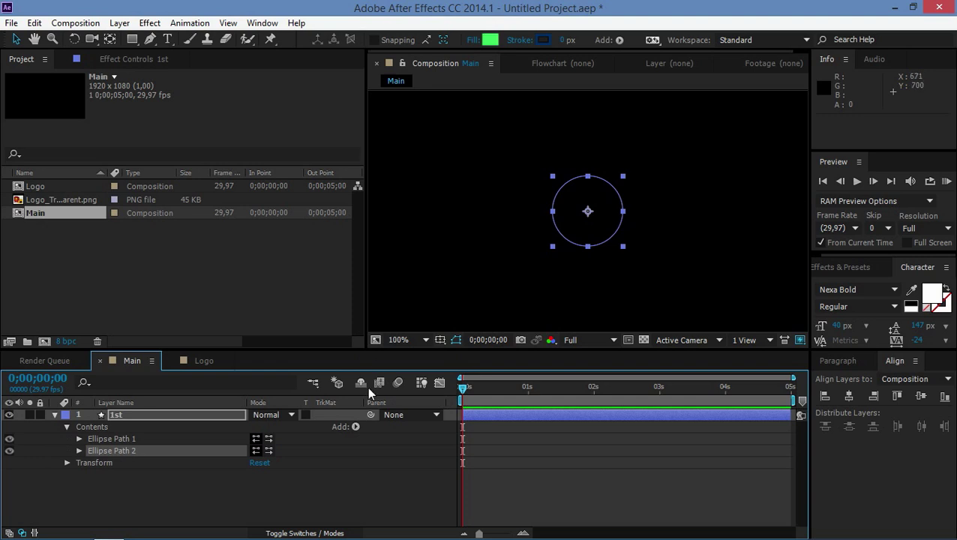
pyautogui.click(358, 426)
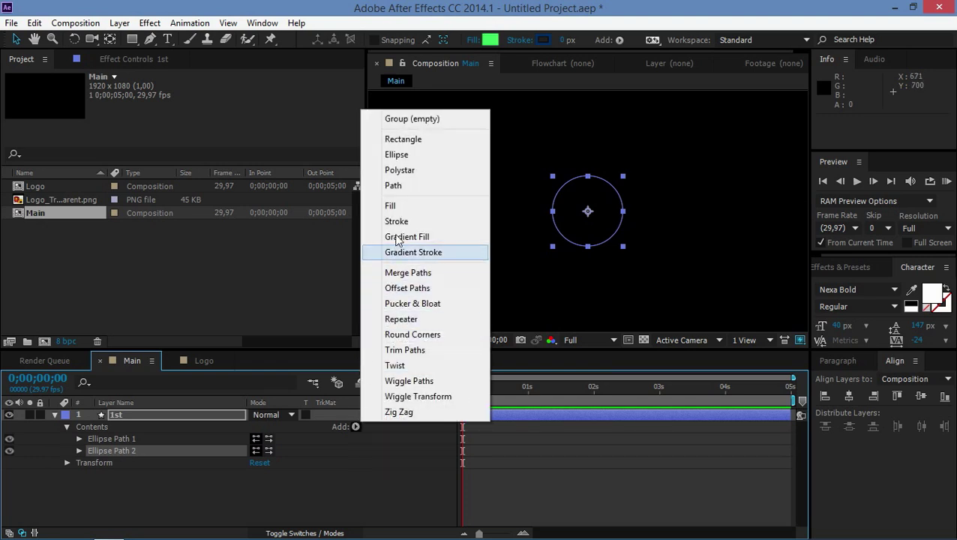
pyautogui.click(400, 208)
# Add Merge Paths to the 1st layer's contents and set its mode to Subtract
pyautogui.click(356, 427)
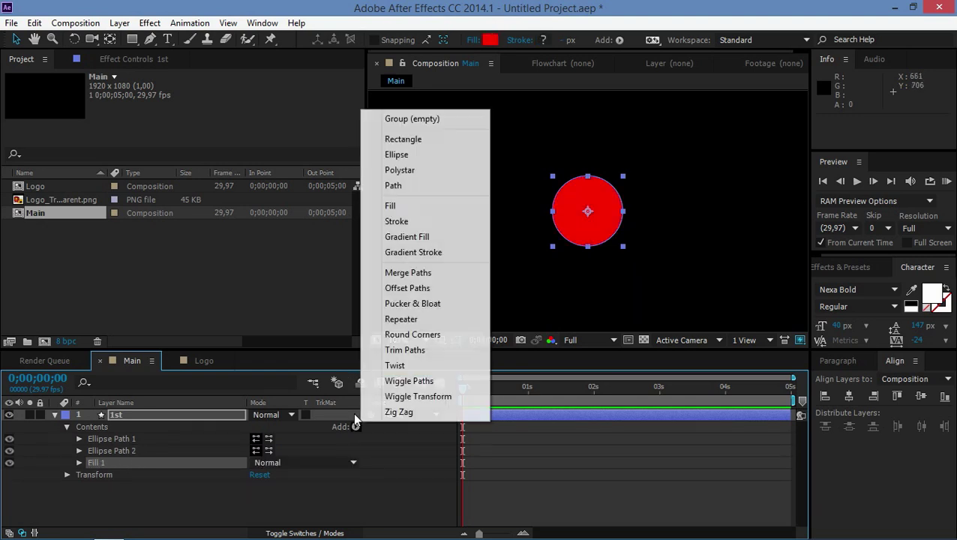
pyautogui.click(391, 274)
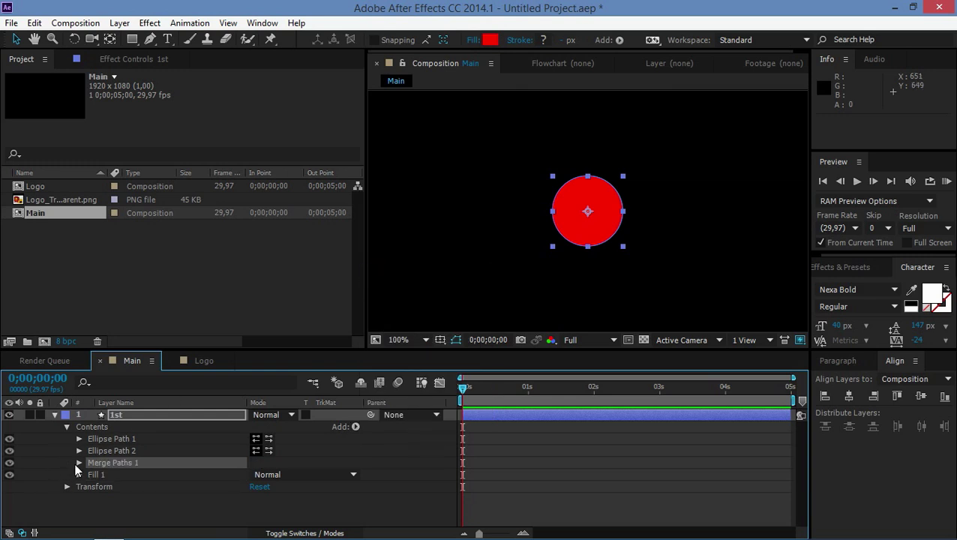
pyautogui.click(79, 462)
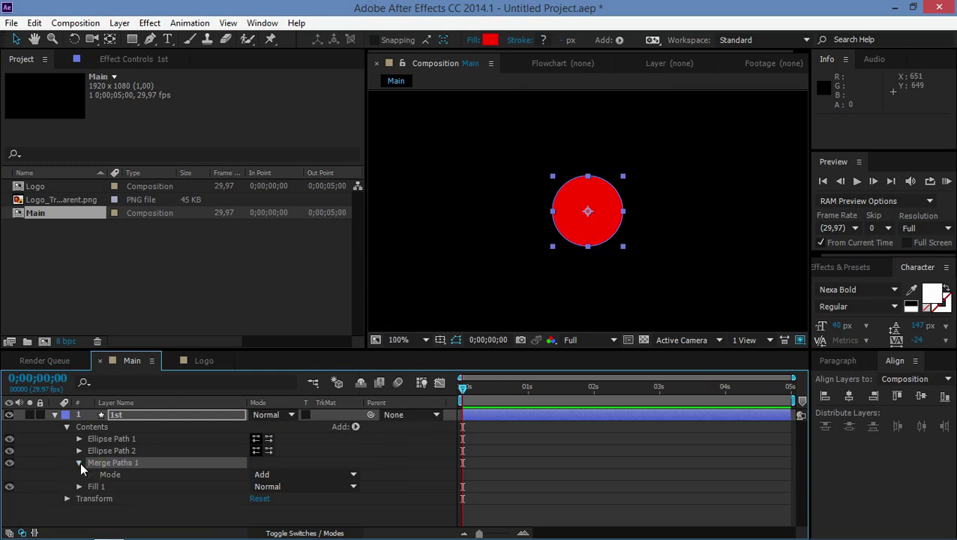
pyautogui.click(259, 476)
pyautogui.click(273, 429)
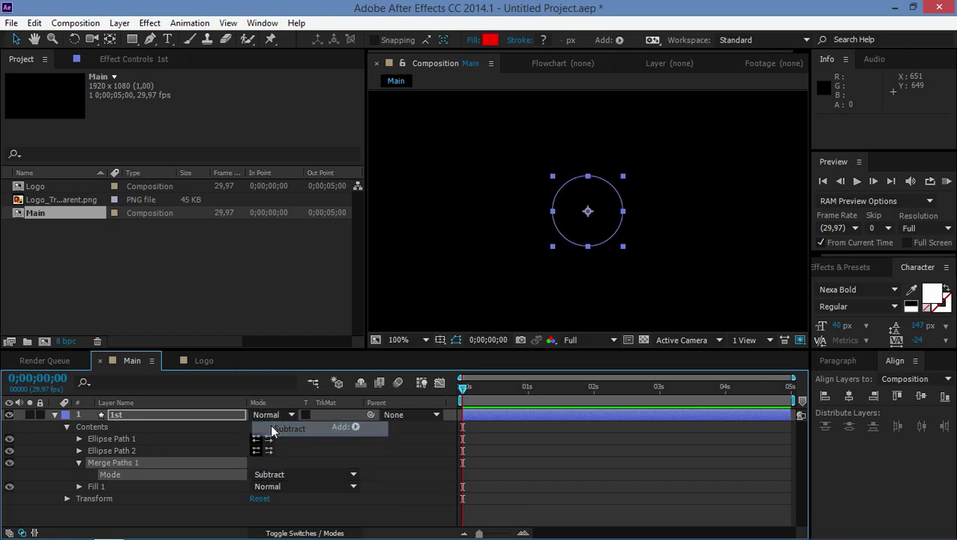
pyautogui.click(80, 463)
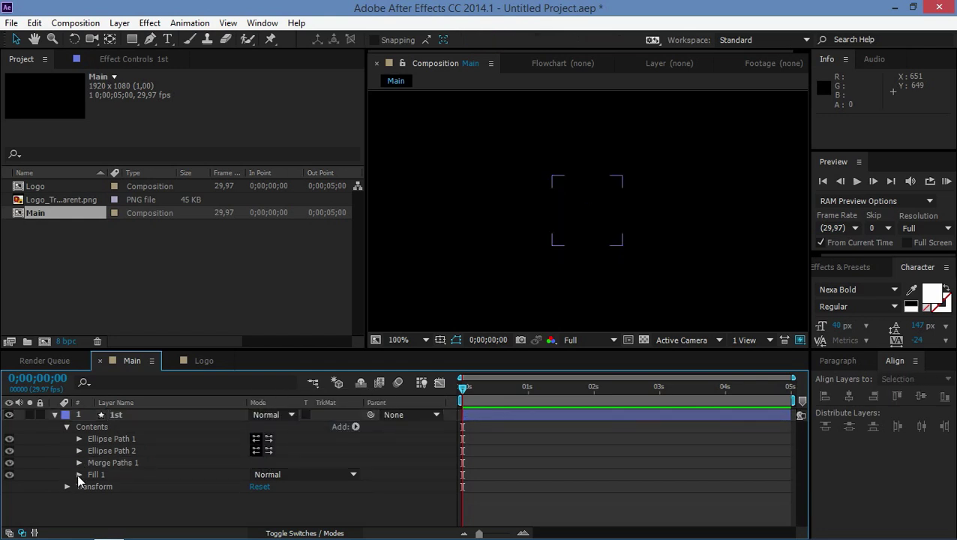
# Change the fill colour of the 1st layer to white, FFFFFF
pyautogui.click(78, 475)
pyautogui.click(257, 508)
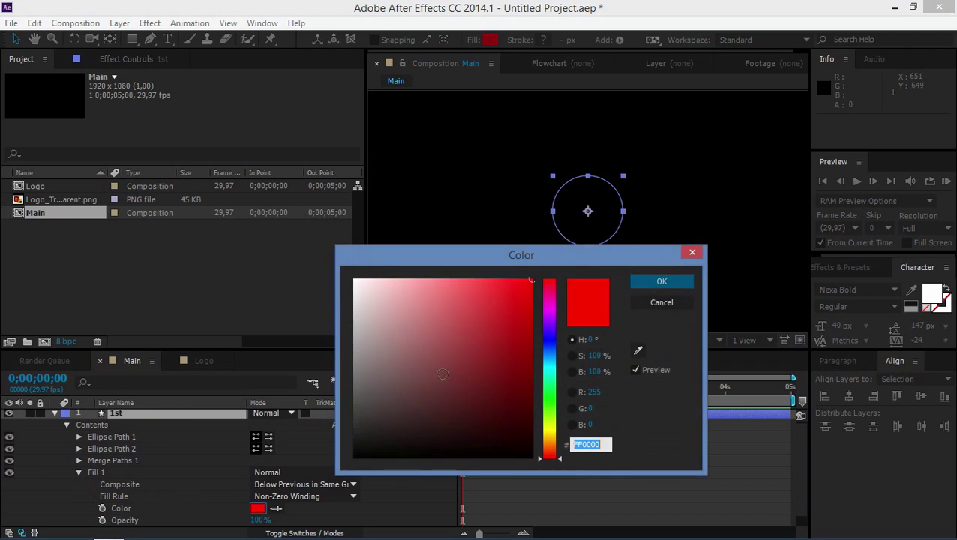
pyautogui.write('ffffff')
pyautogui.click(661, 281)
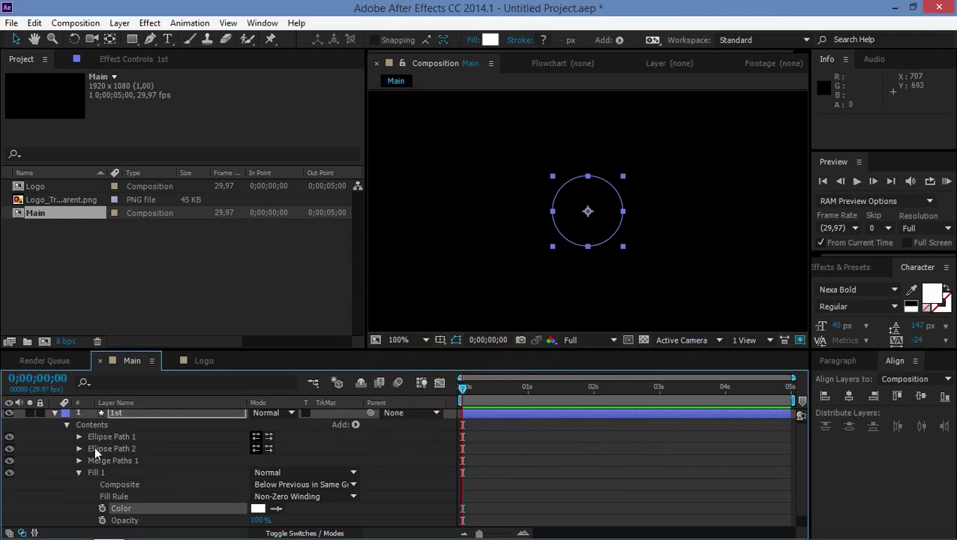
pyautogui.click(79, 474)
# At 0;00;00;05, add a Size keyframe to Ellipse Path 1 with the size set to 0
pyautogui.press('space')
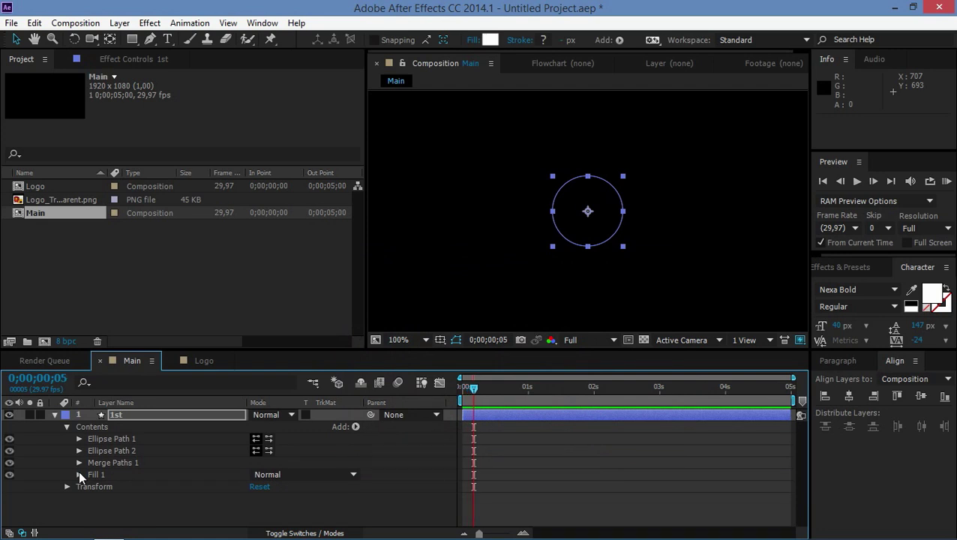
pyautogui.click(104, 439)
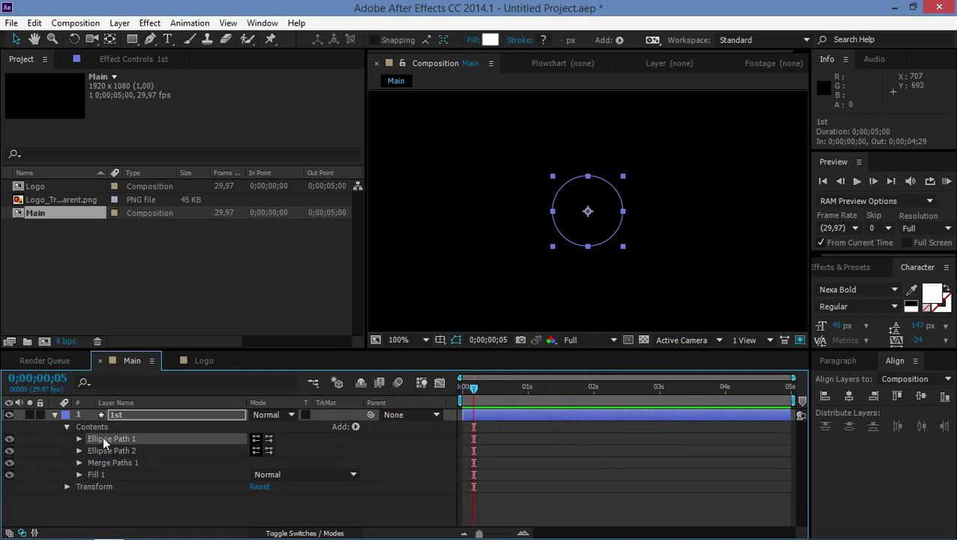
pyautogui.click(79, 439)
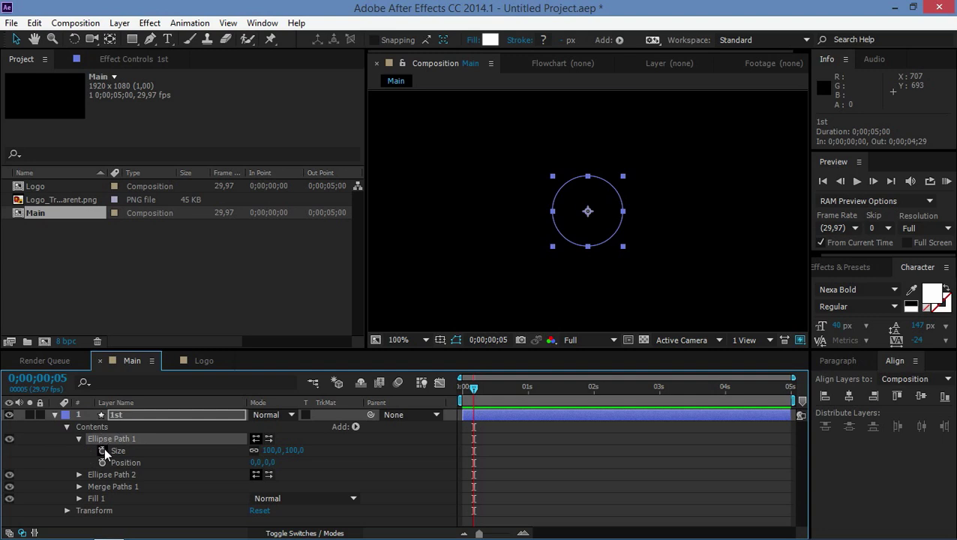
pyautogui.click(104, 449)
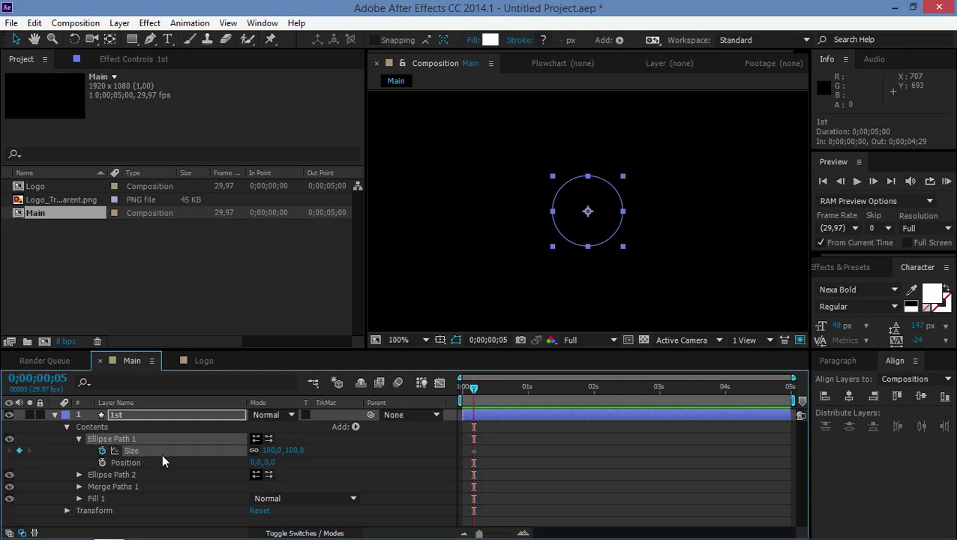
pyautogui.click(271, 450)
pyautogui.write('0')
pyautogui.press('Return')
# Fit the composition in the viewer and set Ellipse Path 1's size to 600 at 0;00;00;15
pyautogui.click(399, 340)
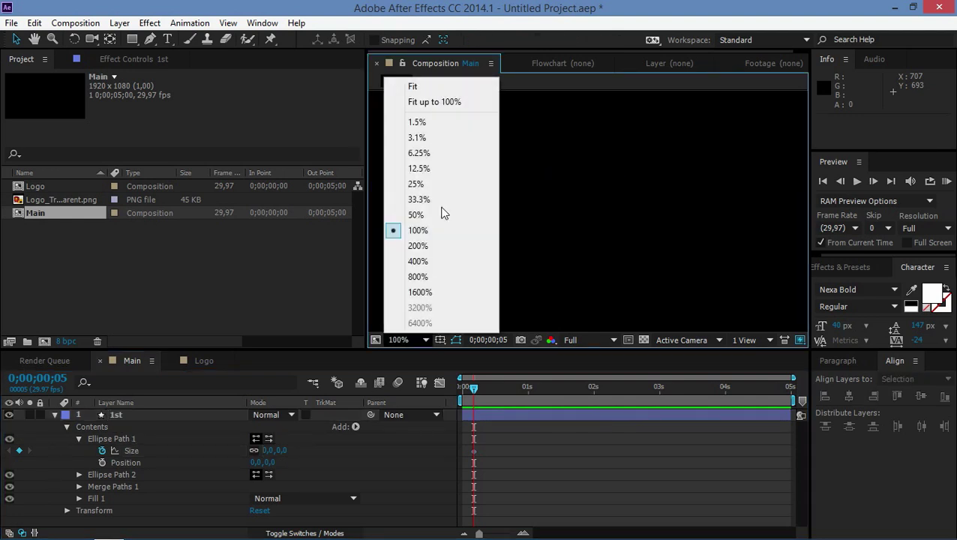
pyautogui.click(413, 86)
pyautogui.hotkey('shift', 'pagedown')
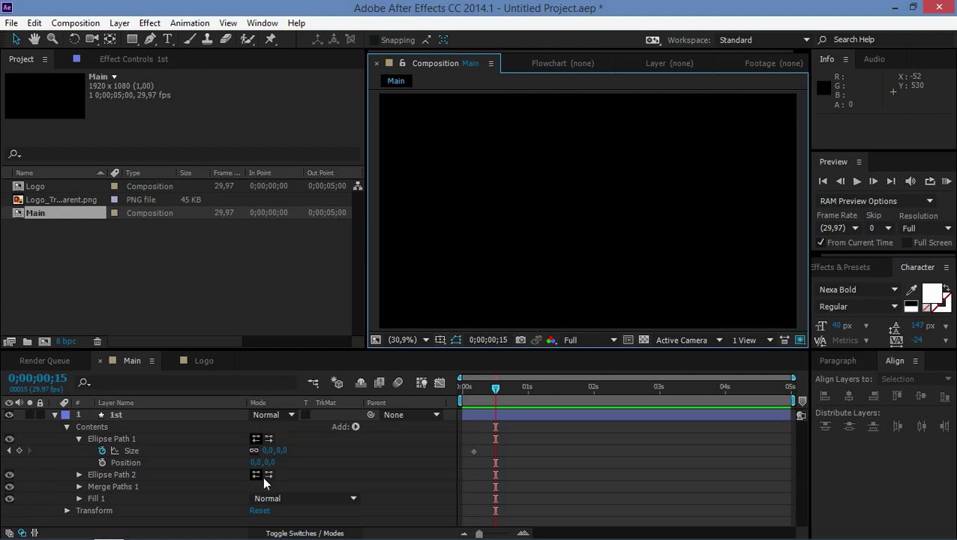
pyautogui.click(286, 451)
pyautogui.write('600')
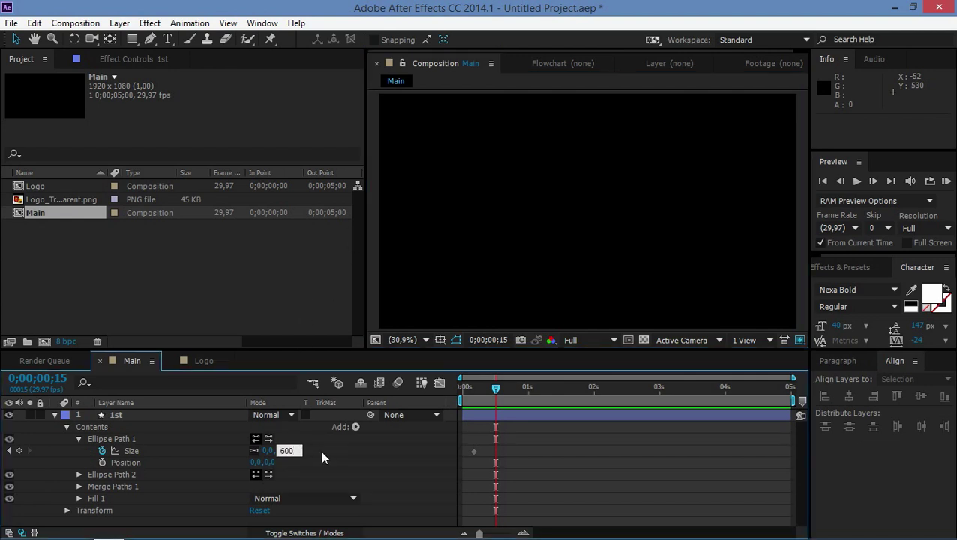
pyautogui.press('Return')
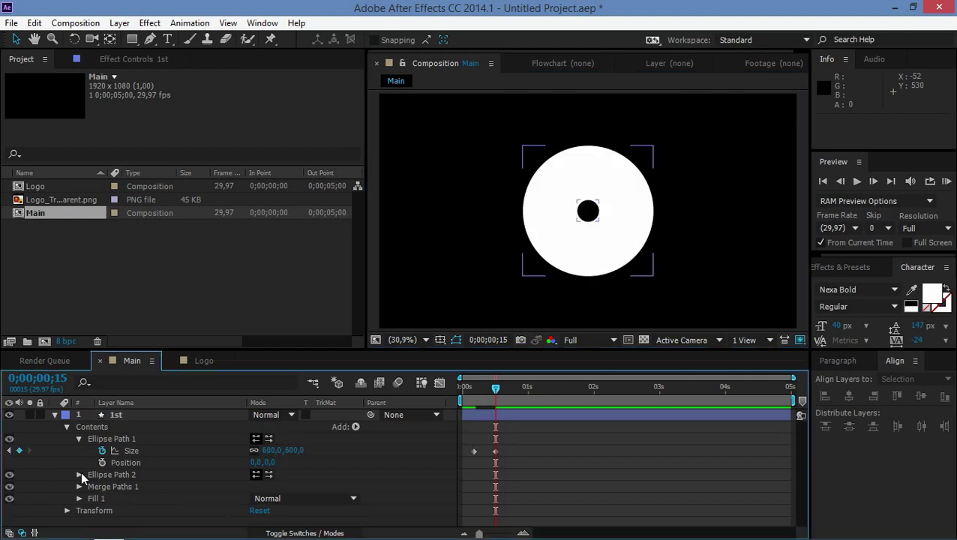
# Add a Size keyframe to Ellipse Path 2 at 0;00;00;10
pyautogui.press('pageup')
pyautogui.press('pageup')
pyautogui.press('pageup')
pyautogui.press('pageup')
pyautogui.press('pageup')
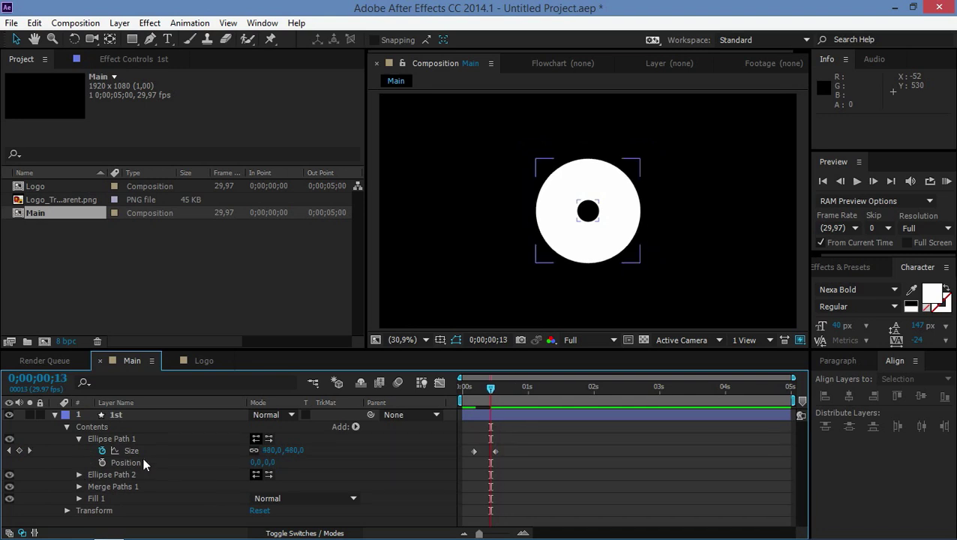
pyautogui.click(79, 474)
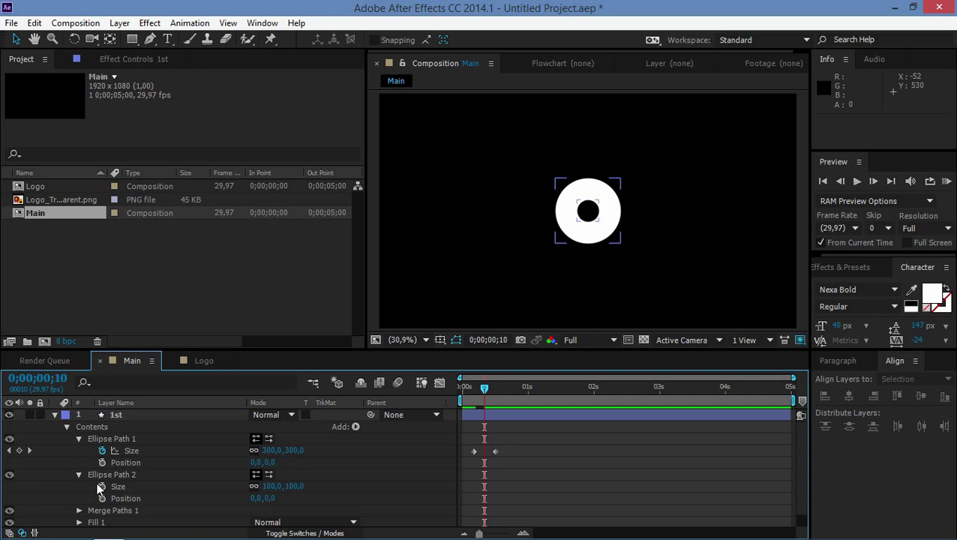
pyautogui.click(101, 487)
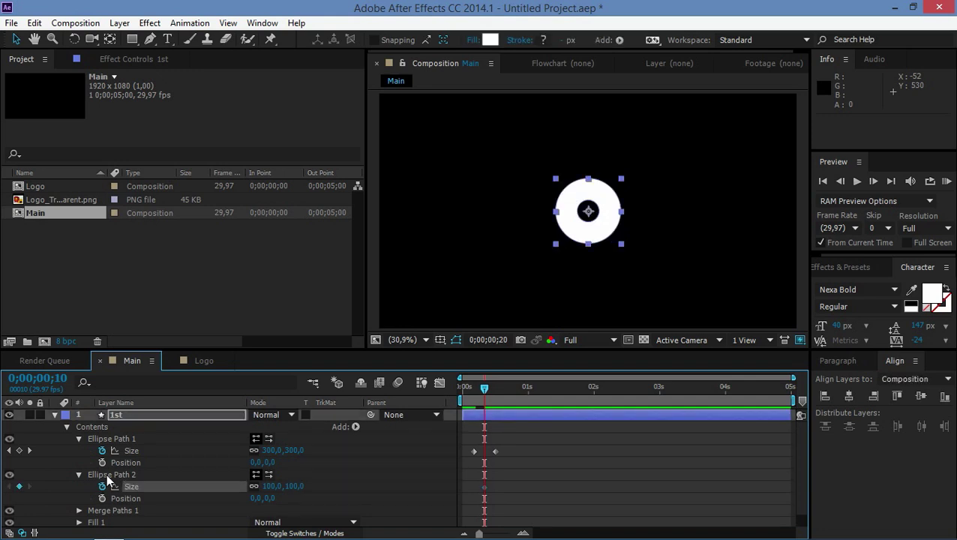
# At 0;00;00;20, set the size of Ellipse Path 2 to 575
pyautogui.hotkey('shift', 'pagedown')
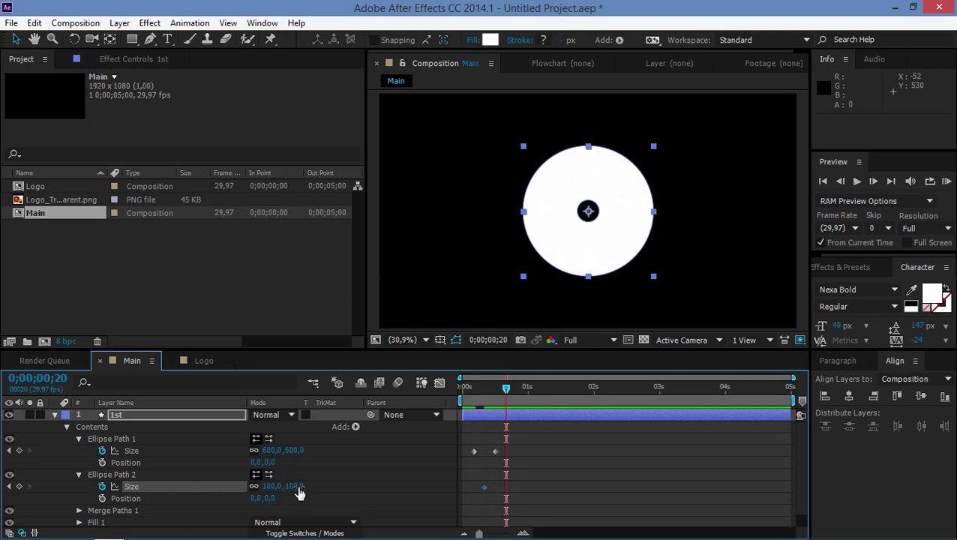
pyautogui.click(298, 486)
pyautogui.write('575')
pyautogui.click(341, 473)
# Return to the 0;00;00;10 keyframe and set the size of Ellipse Path 2 to 0
pyautogui.moveTo(507, 385); pyautogui.dragTo(485, 388)
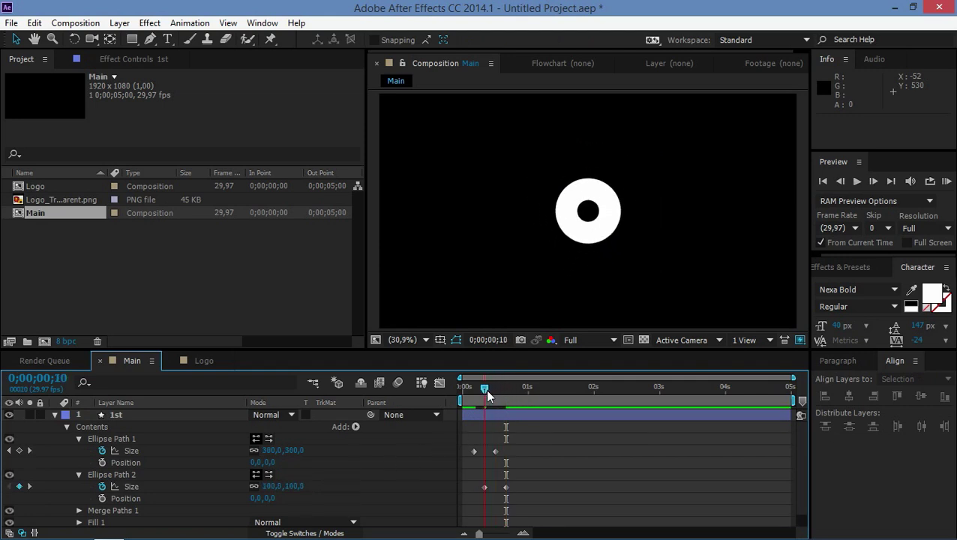
pyautogui.click(292, 487)
pyautogui.write('00')
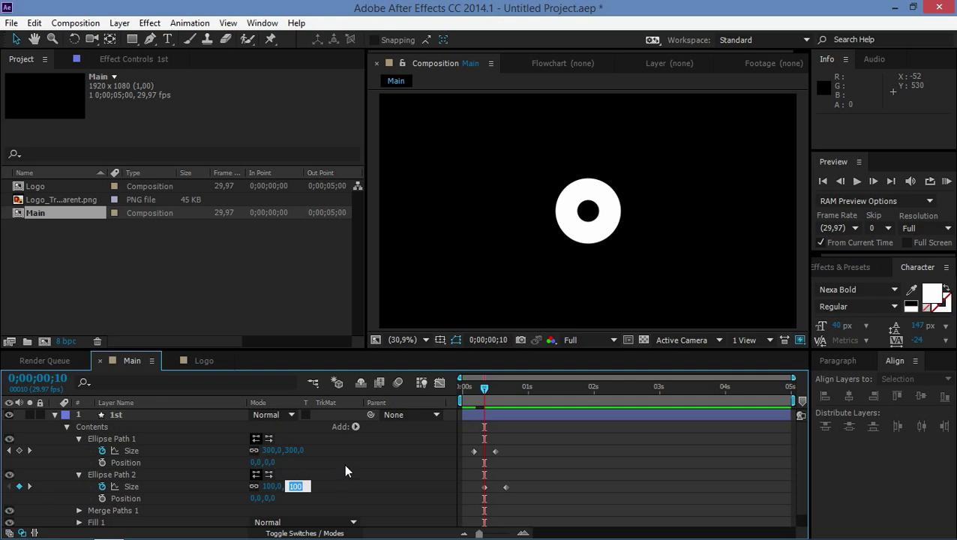
pyautogui.click(344, 464)
# Preview the expanding ring animation from the start of the Main composition
pyautogui.moveTo(482, 400); pyautogui.dragTo(456, 393)
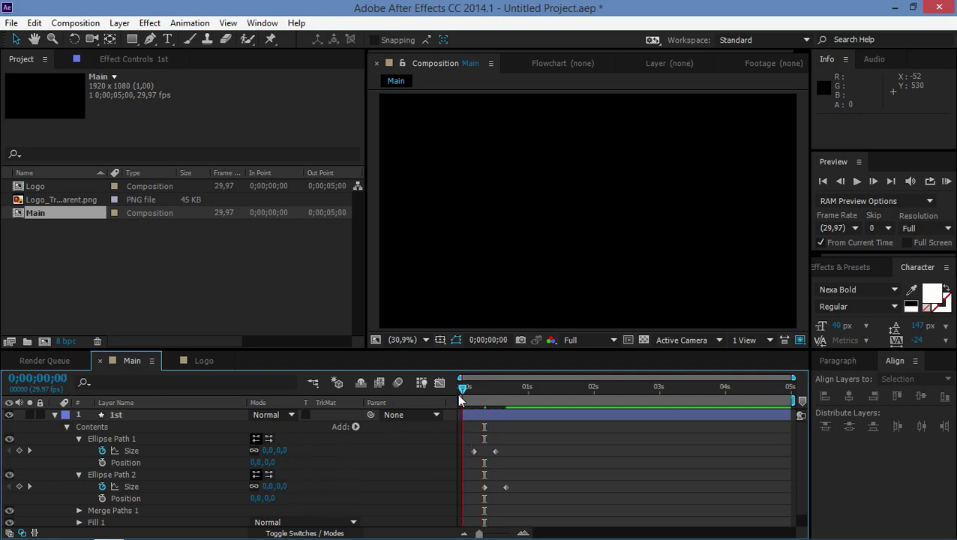
pyautogui.press('space')
pyautogui.click(556, 387)
pyautogui.moveTo(553, 387); pyautogui.dragTo(471, 413)
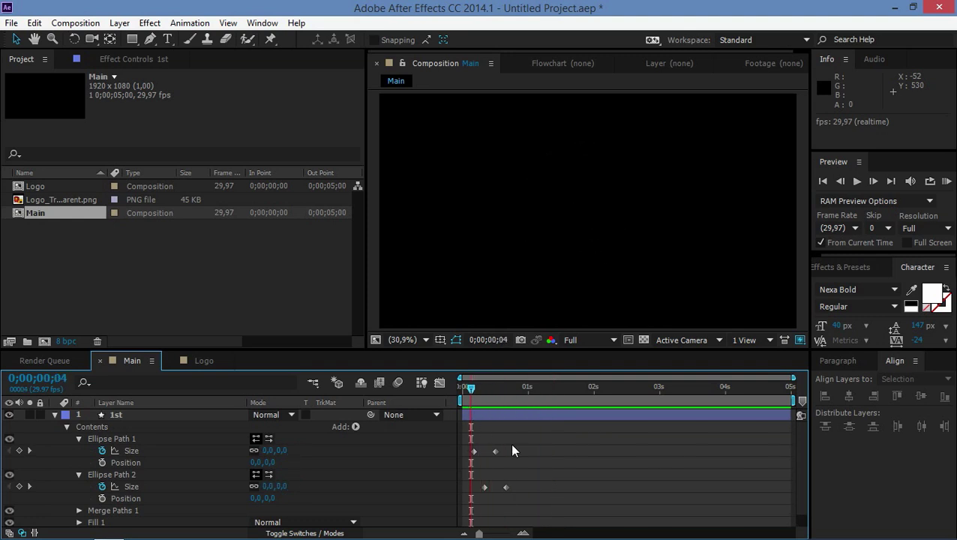
# Apply Easy Ease to all Size keyframes of both ellipse paths and check the ring at 0;00;00;20
pyautogui.moveTo(523, 441); pyautogui.dragTo(465, 509)
pyautogui.press('F9')
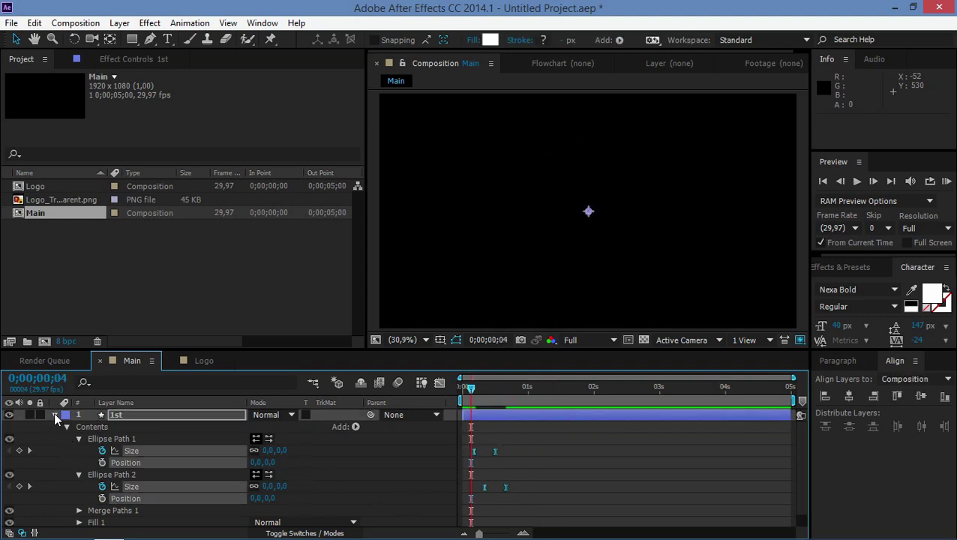
pyautogui.click(55, 415)
pyautogui.click(185, 455)
pyautogui.moveTo(474, 384); pyautogui.dragTo(506, 387)
pyautogui.click(537, 188)
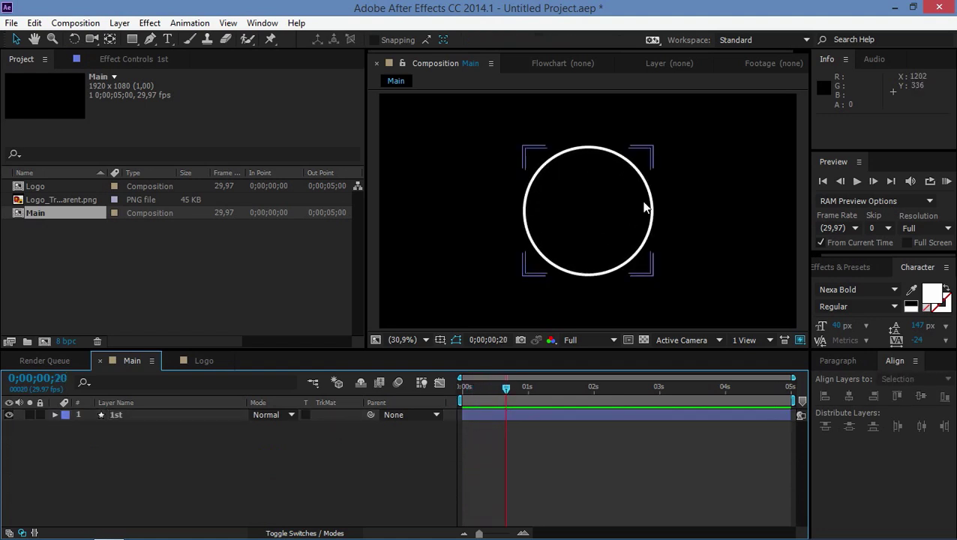
# Add another empty shape layer to the Main composition and rename it 2nd
pyautogui.click(135, 480)
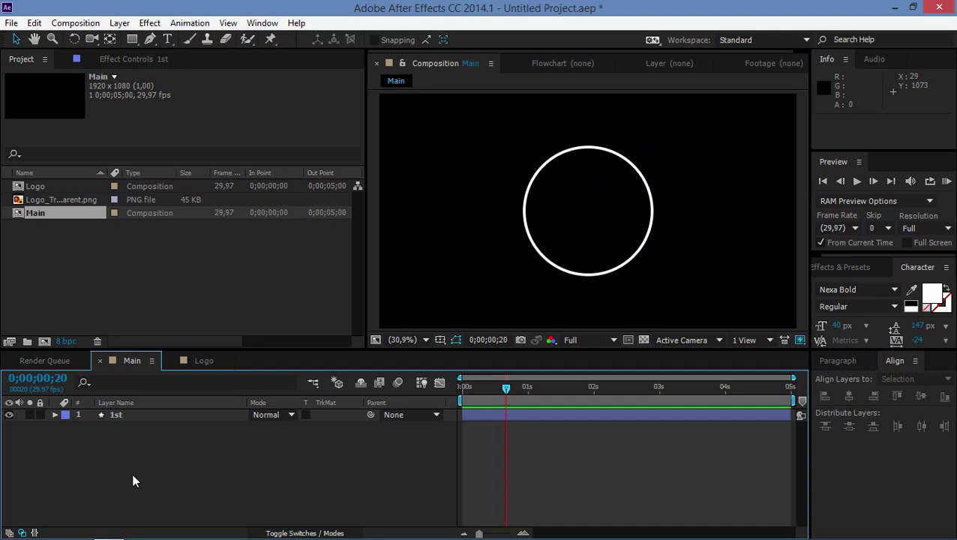
pyautogui.rightClick(134, 475)
pyautogui.moveTo(288, 330)
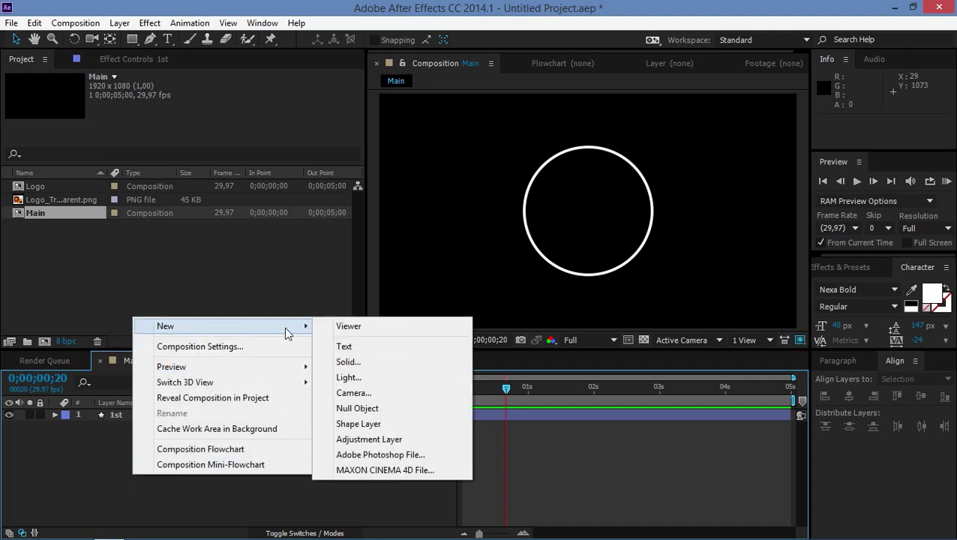
pyautogui.click(357, 423)
pyautogui.rightClick(196, 411)
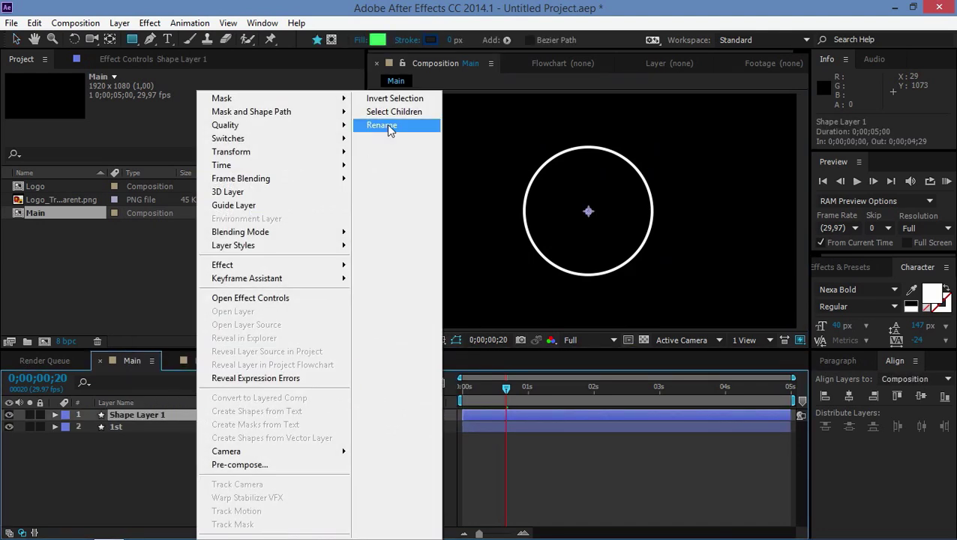
pyautogui.click(389, 127)
pyautogui.write('2nd')
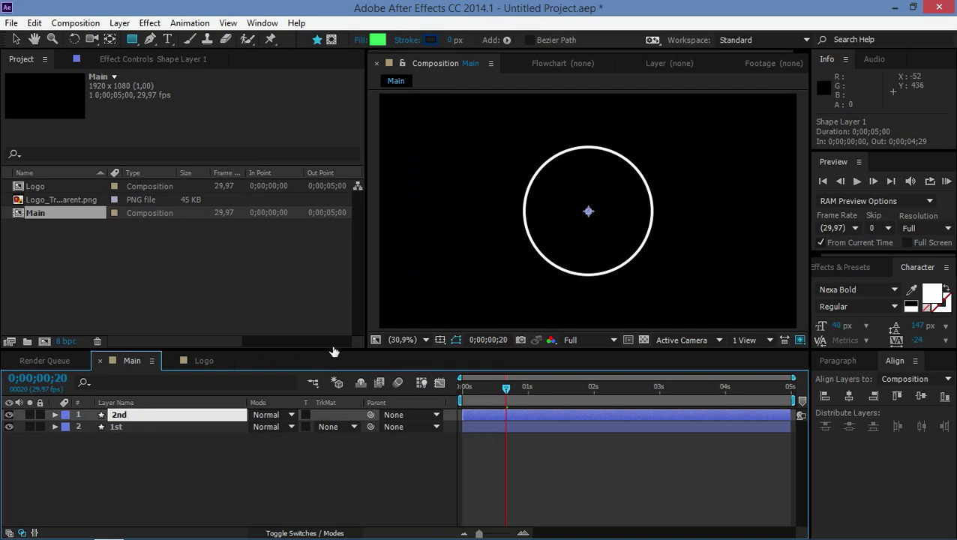
pyautogui.click(180, 475)
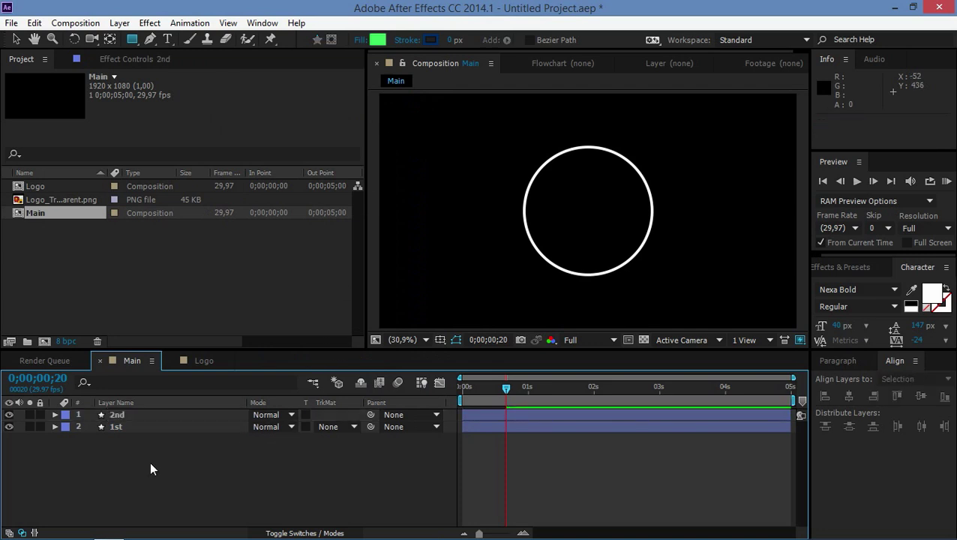
# Add an ellipse, a stroke and a repeater to the contents of the 2nd shape layer
pyautogui.click(57, 417)
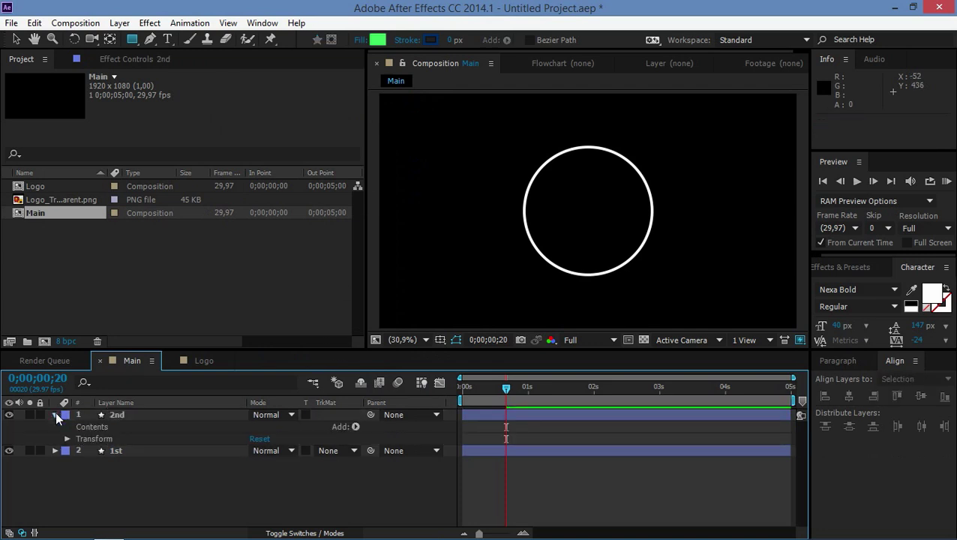
pyautogui.click(356, 427)
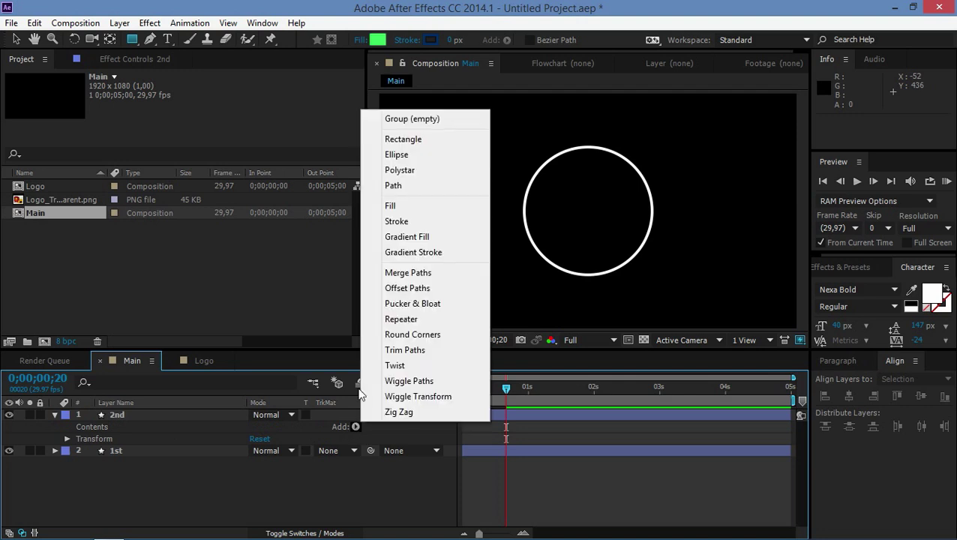
pyautogui.click(396, 154)
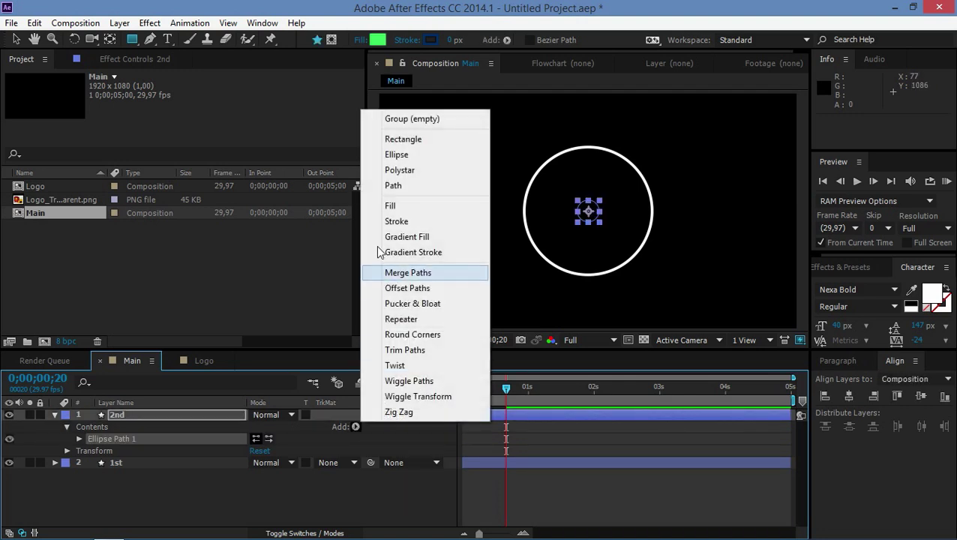
pyautogui.click(396, 221)
pyautogui.click(355, 426)
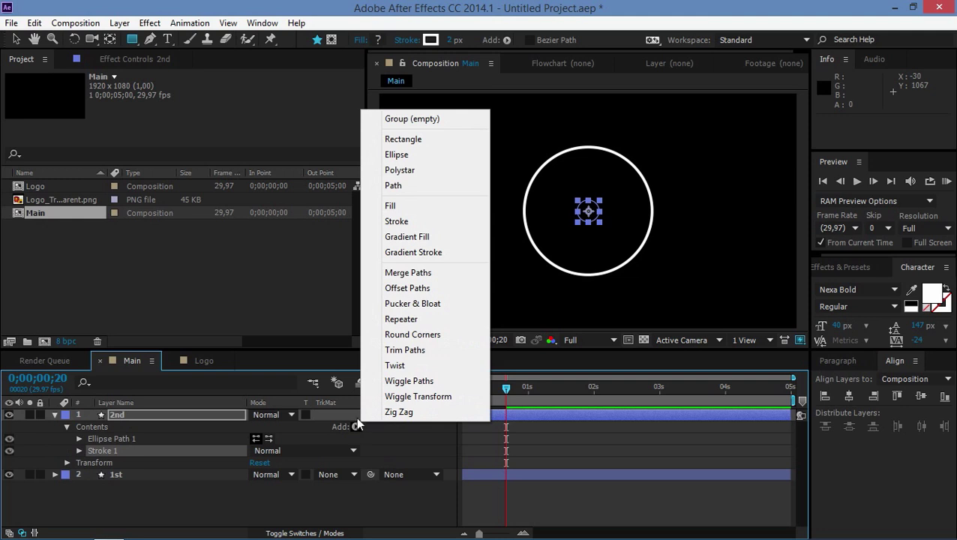
pyautogui.click(379, 319)
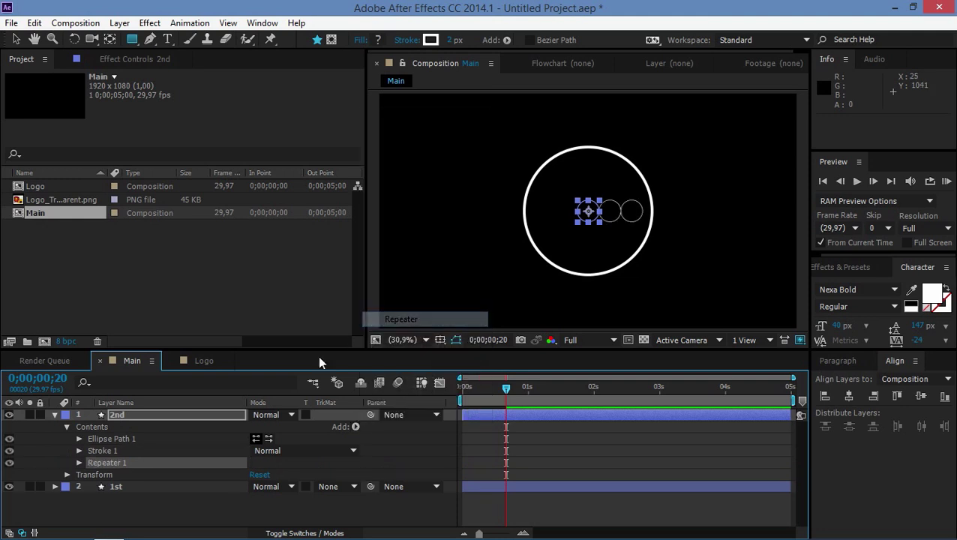
# Set the size of the 2nd layer's Ellipse Path 1 to 550 and hide Repeater 1
pyautogui.click(79, 439)
pyautogui.click(296, 450)
pyautogui.write('550')
pyautogui.click(339, 448)
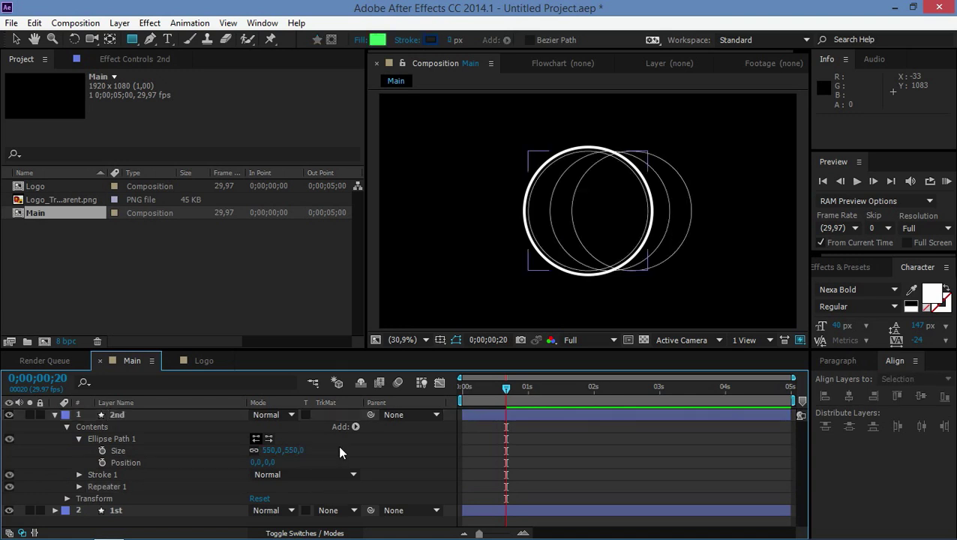
pyautogui.click(9, 486)
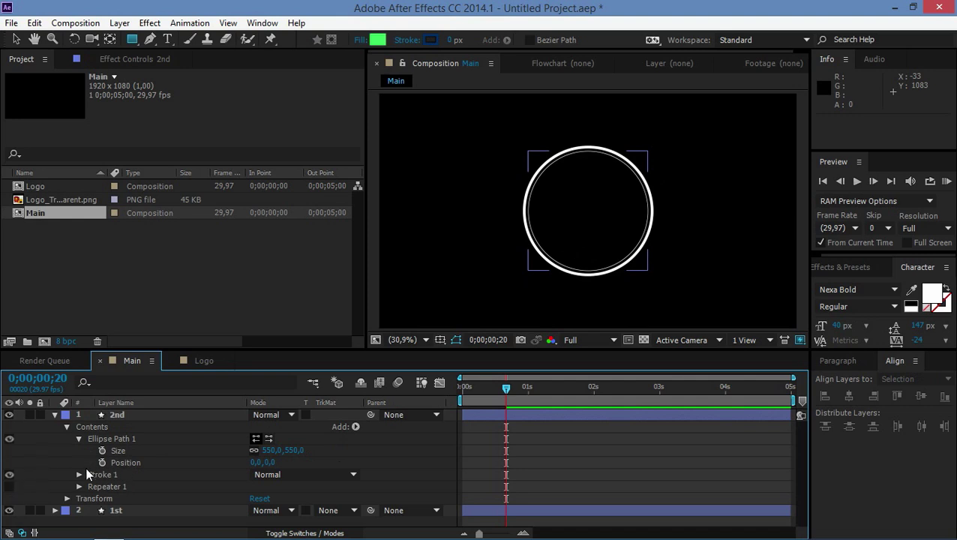
# Set the stroke width of the 2nd layer's Stroke 1 to 8
pyautogui.click(79, 440)
pyautogui.click(79, 450)
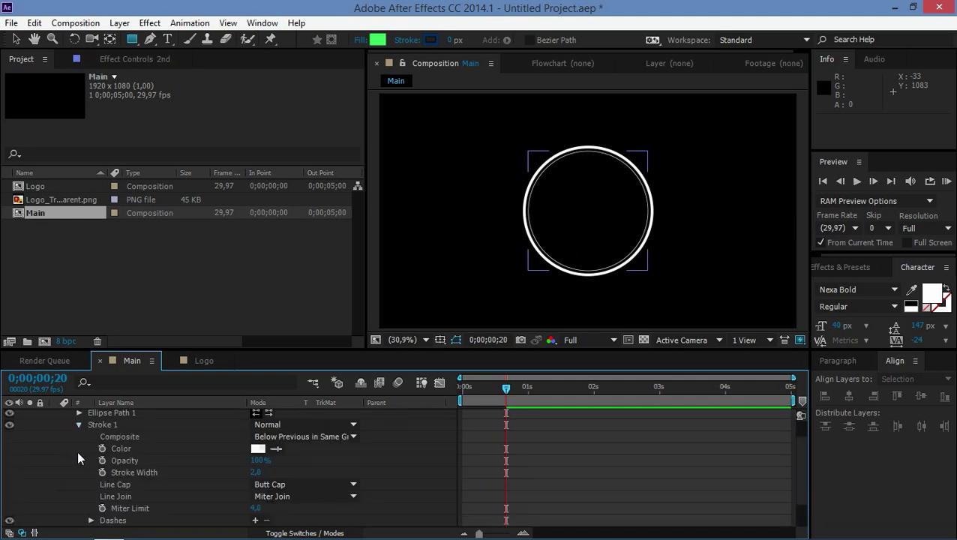
pyautogui.click(257, 472)
pyautogui.write('8')
pyautogui.press('Return')
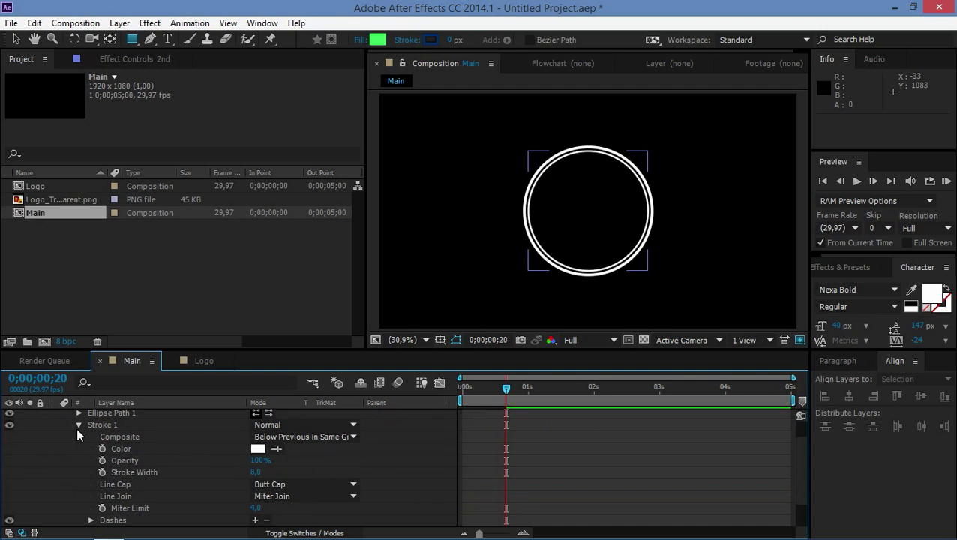
pyautogui.click(79, 425)
# Make Repeater 1 visible again with 7 copies and set its transform position to 0, 0
pyautogui.click(79, 463)
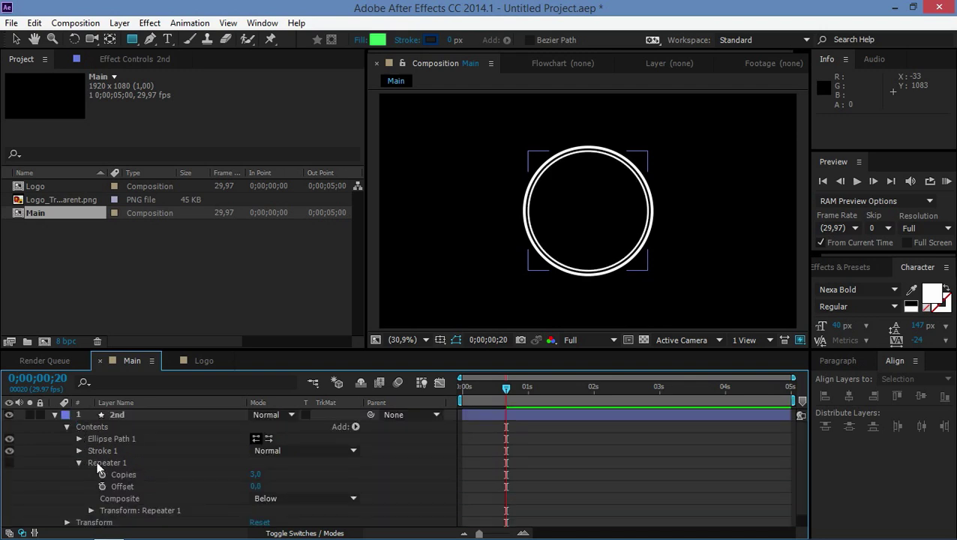
pyautogui.click(255, 474)
pyautogui.write('7')
pyautogui.press('Return')
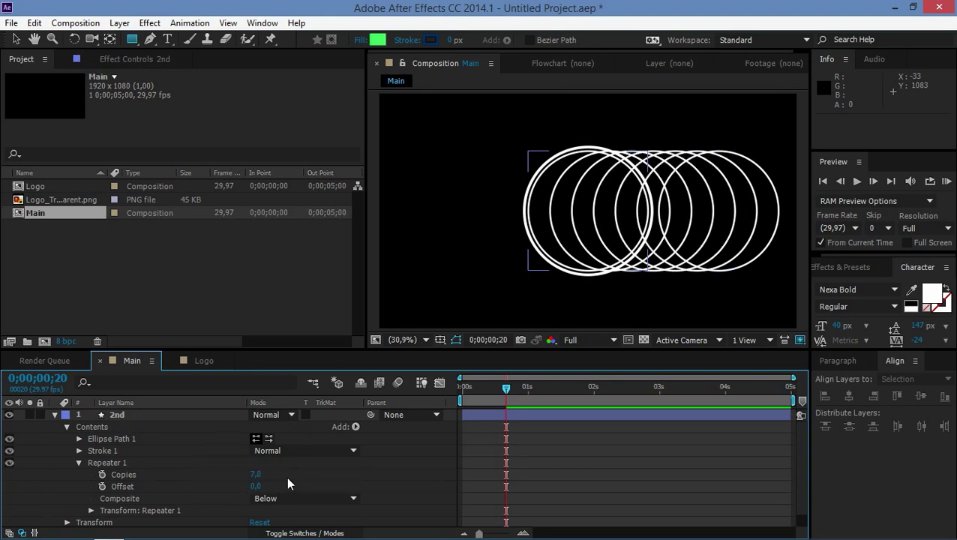
pyautogui.click(91, 510)
pyautogui.scroll(-3, 91, 510)
pyautogui.click(259, 448)
pyautogui.write('0')
pyautogui.press('Return')
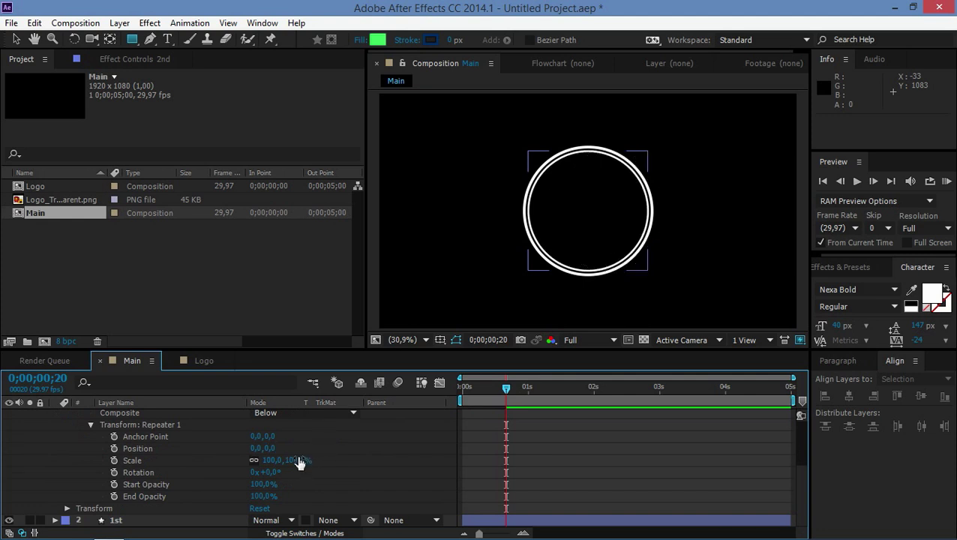
# Set the transform scale of Repeater 1 to 94% and its end opacity to 0%
pyautogui.click(298, 460)
pyautogui.write('94')
pyautogui.press('Return')
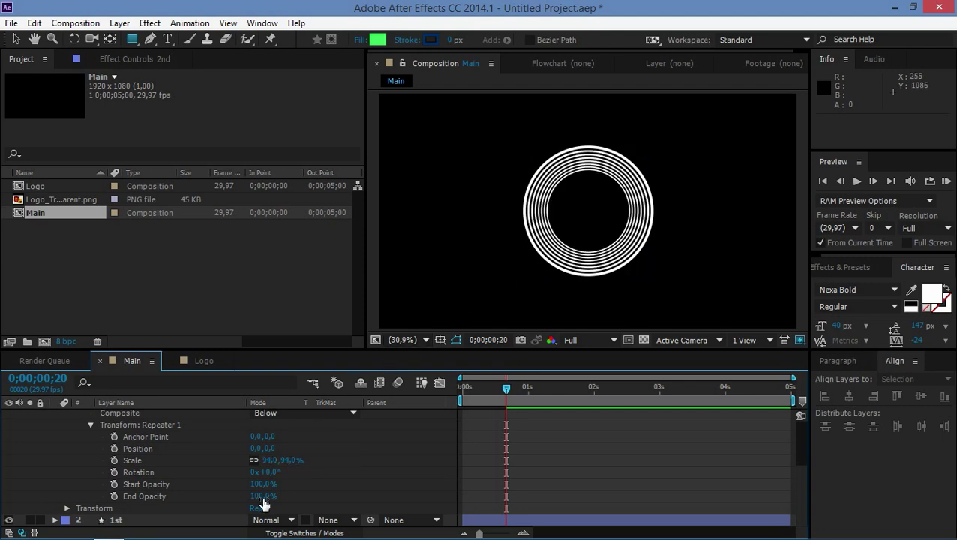
pyautogui.moveTo(263, 501); pyautogui.dragTo(188, 501)
pyautogui.click(345, 480)
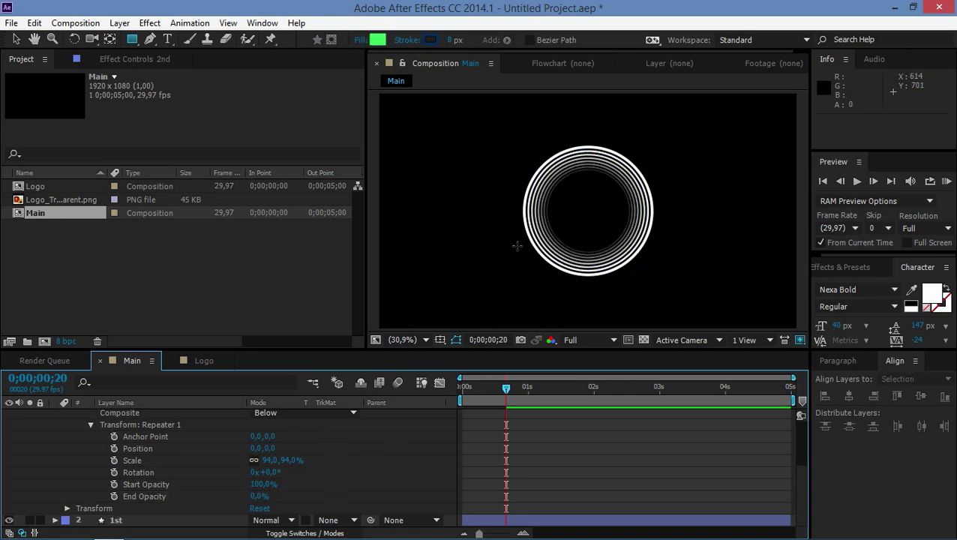
# Split the 2nd layer at 0;00;00;15 and delete the part before the split
pyautogui.scroll(4, 121, 454)
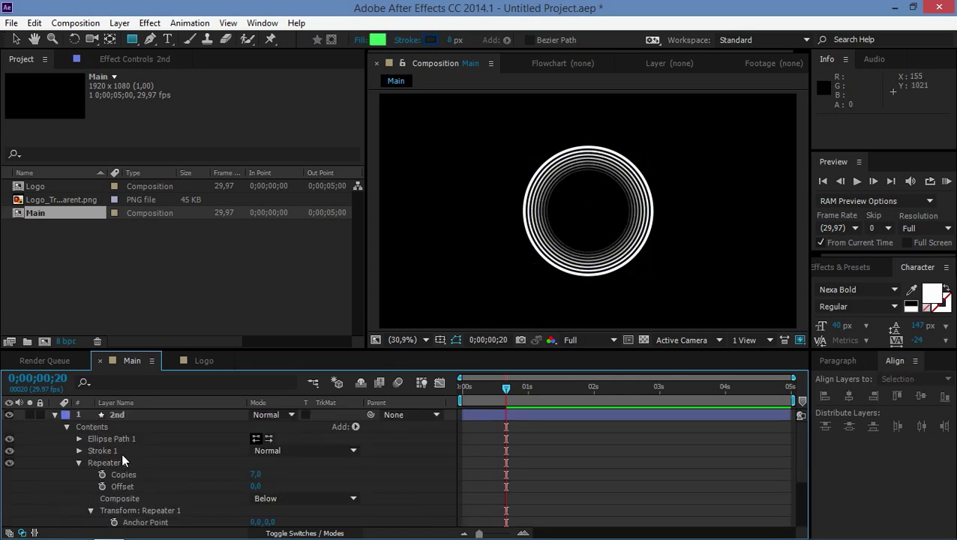
pyautogui.click(55, 414)
pyautogui.moveTo(505, 390); pyautogui.dragTo(481, 396)
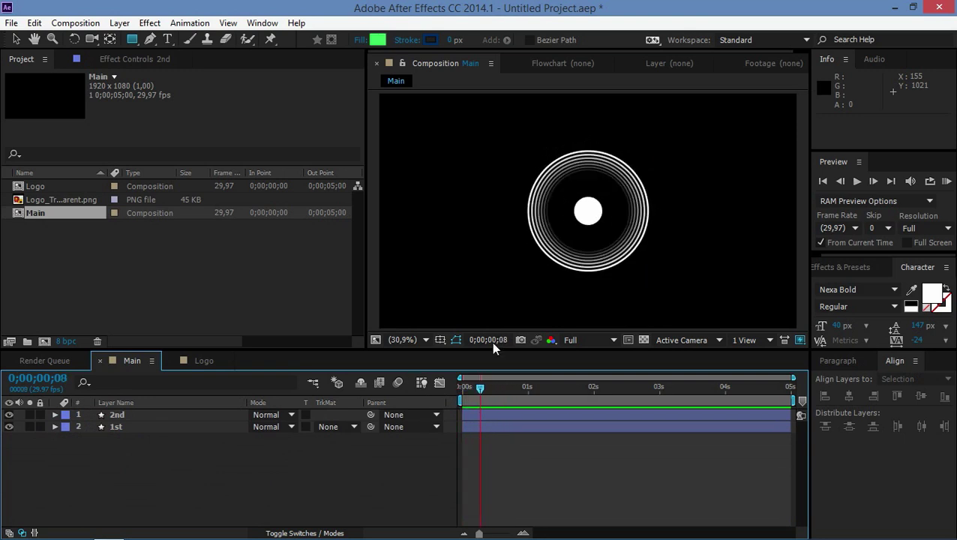
pyautogui.click(484, 426)
pyautogui.moveTo(481, 387)
pyautogui.mouseDown()
pyautogui.moveTo(508, 386)
pyautogui.moveTo(474, 390)
pyautogui.moveTo(495, 396)
pyautogui.mouseUp()
pyautogui.click(483, 415)
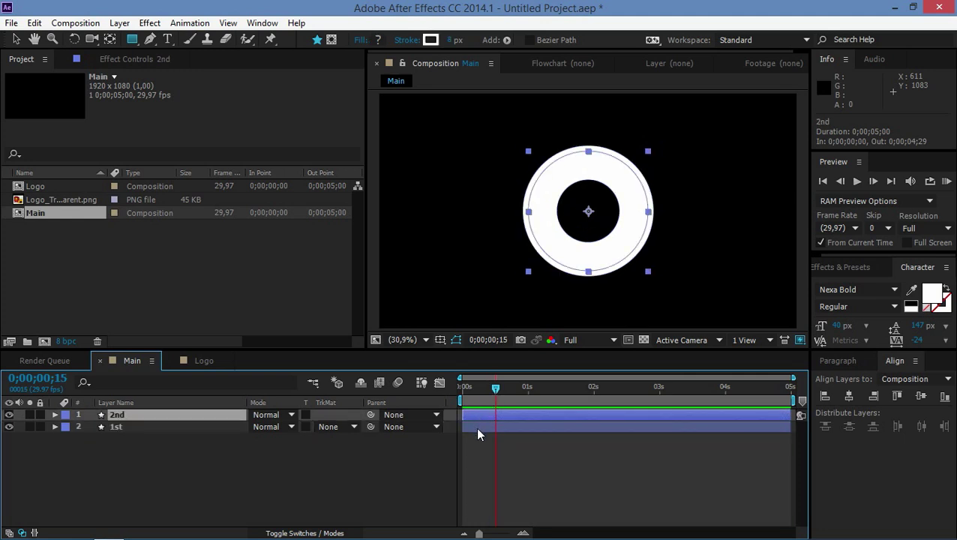
pyautogui.hotkey('ctrl', 'shift', 'd')
pyautogui.click(481, 427)
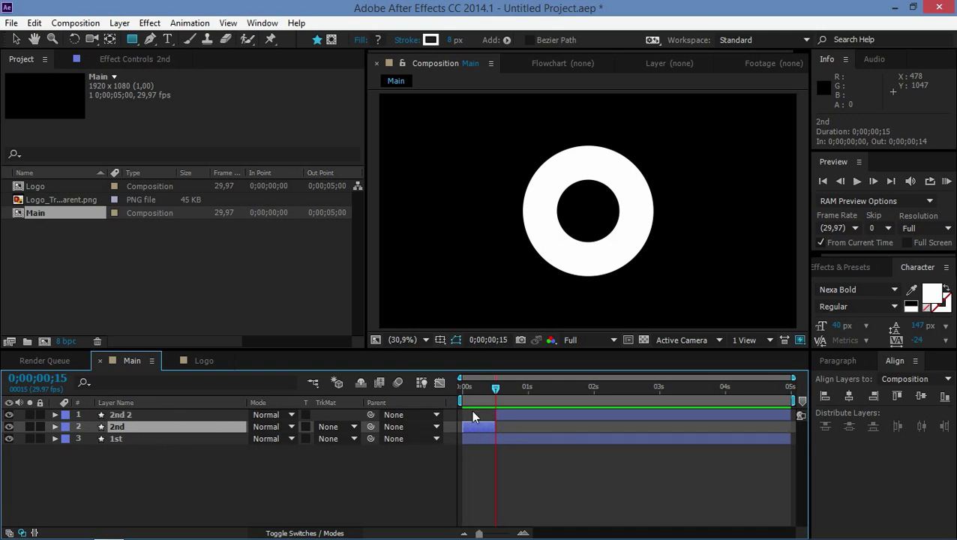
pyautogui.press('Delete')
# Preview the ring animation from the start of Main and move the current time to 0;00;00;23
pyautogui.moveTo(495, 388); pyautogui.dragTo(453, 389)
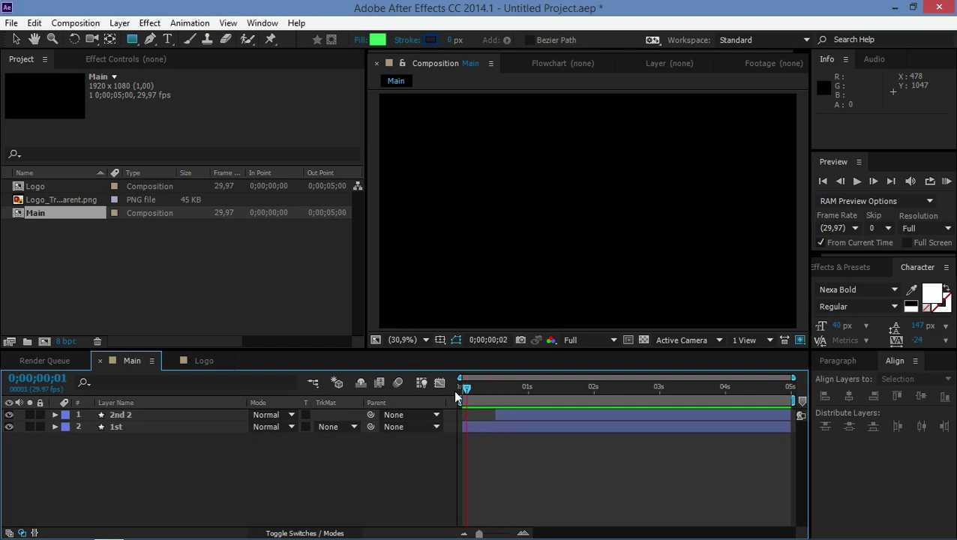
pyautogui.press('space')
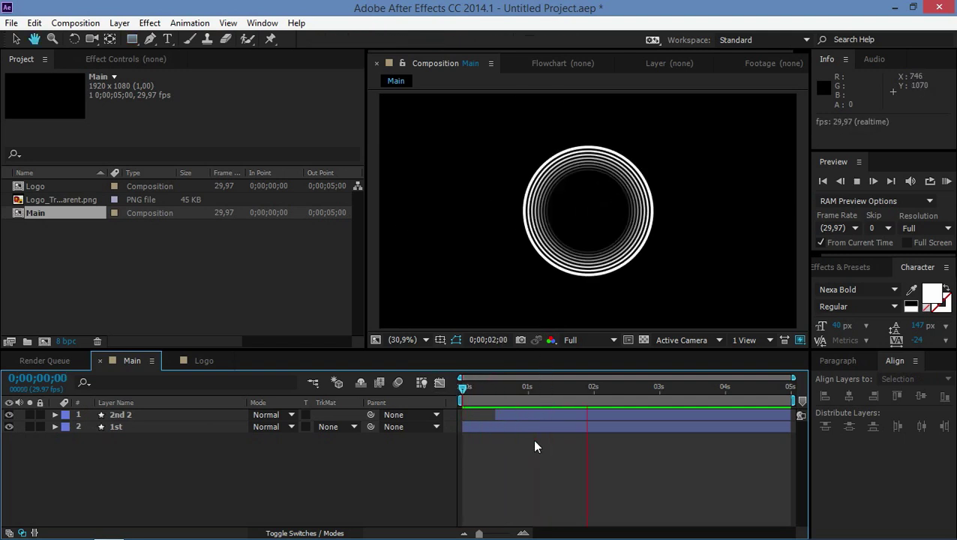
pyautogui.press('space')
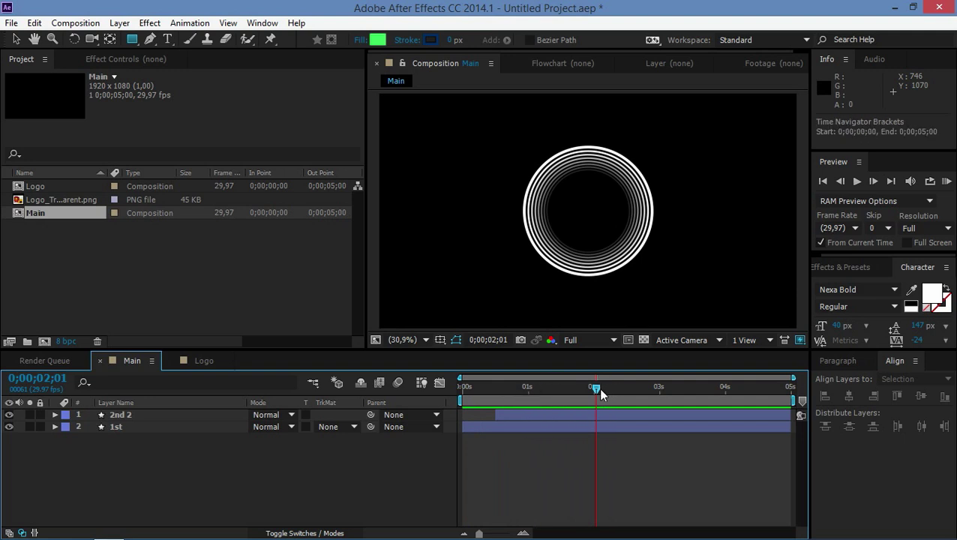
pyautogui.moveTo(597, 388); pyautogui.dragTo(512, 388)
# Add a new empty shape layer to the Main composition and rename it Logo Decoration
pyautogui.click(45, 185)
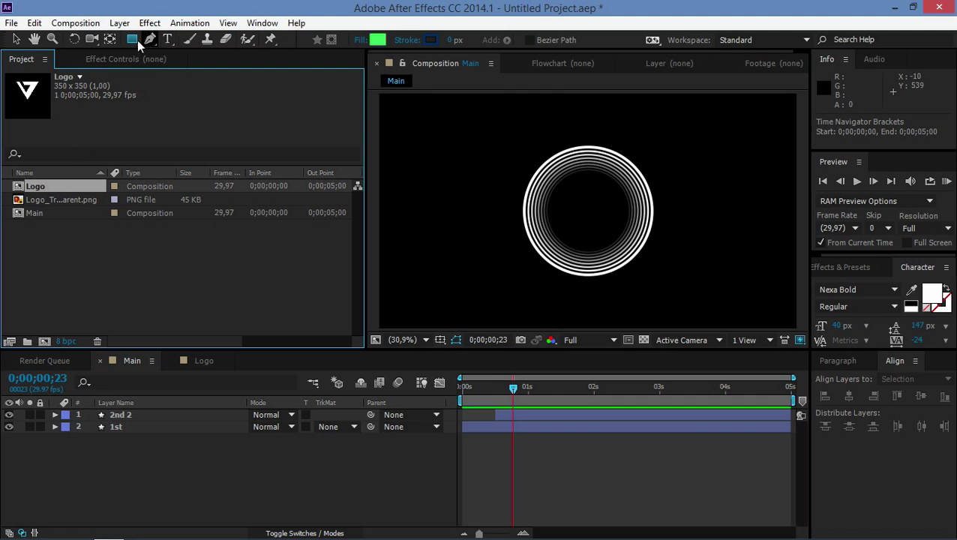
pyautogui.rightClick(181, 472)
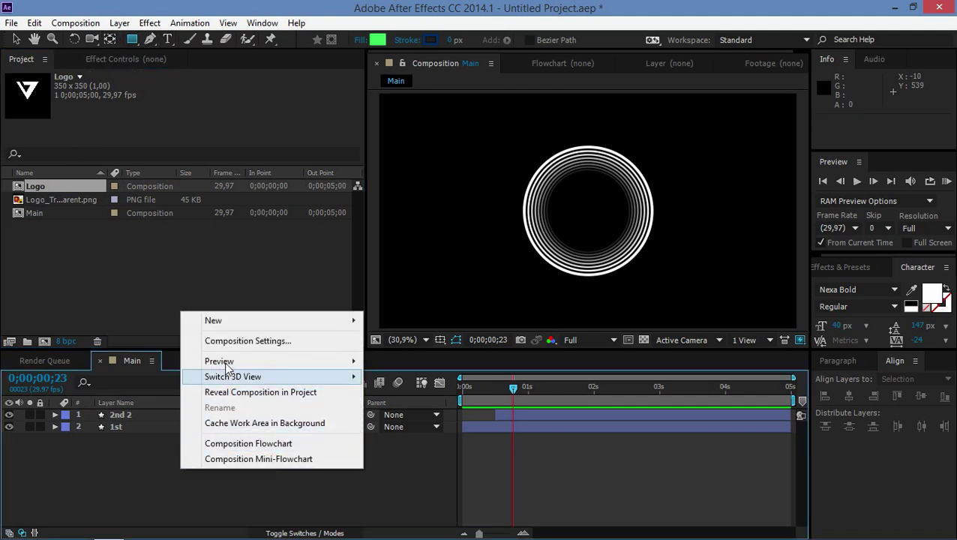
pyautogui.moveTo(341, 324)
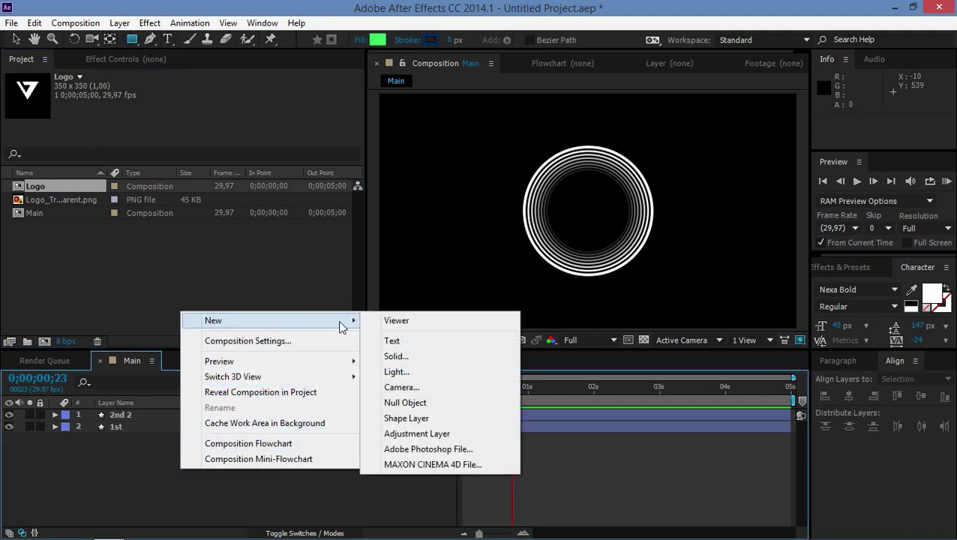
pyautogui.click(406, 418)
pyautogui.rightClick(214, 420)
pyautogui.click(395, 124)
pyautogui.write('Logo')
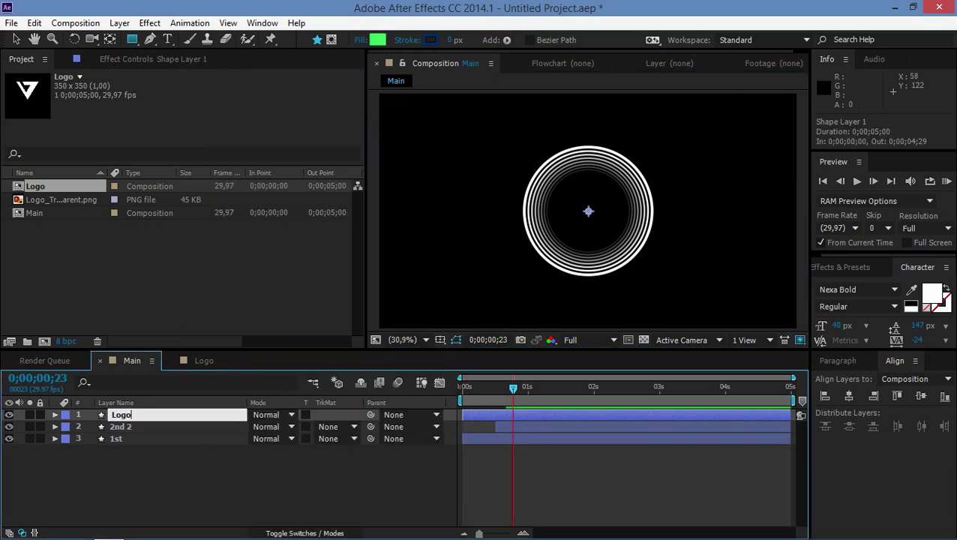
pyautogui.write(' Decorati')
pyautogui.press('Return')
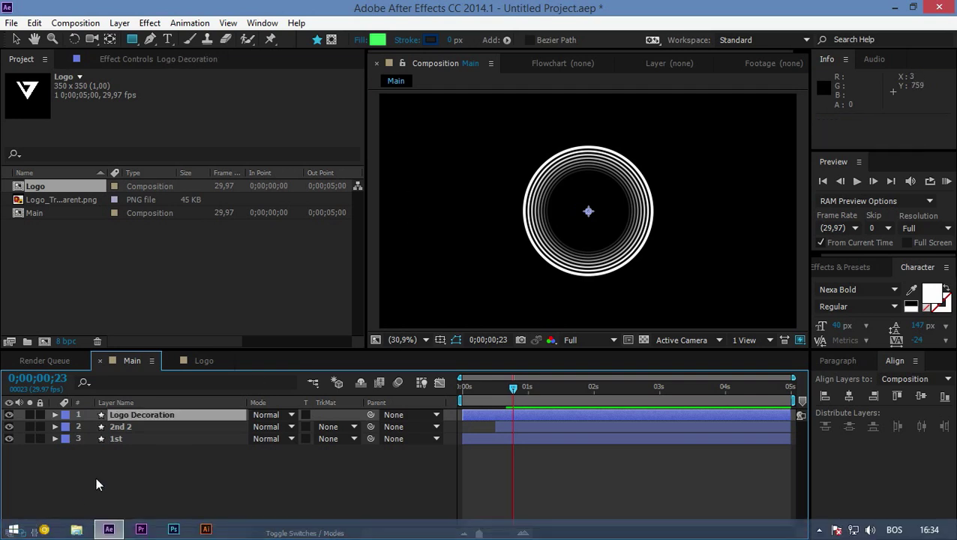
pyautogui.click(72, 447)
# Add an ellipse and a stroke to the contents of the Logo Decoration layer
pyautogui.click(54, 414)
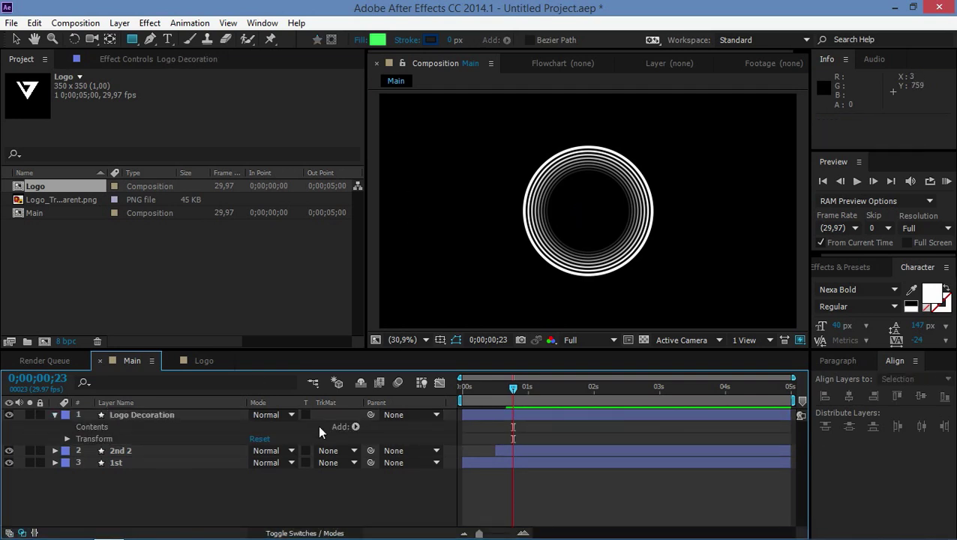
pyautogui.click(354, 429)
pyautogui.click(401, 154)
pyautogui.click(356, 426)
pyautogui.click(398, 222)
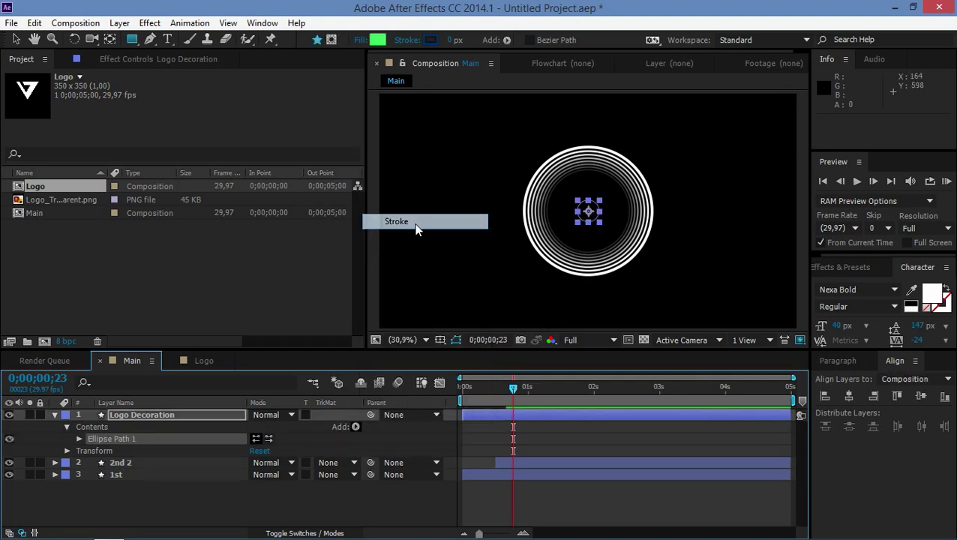
# Add Trim Paths and a repeater to Logo Decoration and place Stroke 1 directly above Trim Paths 1
pyautogui.click(356, 427)
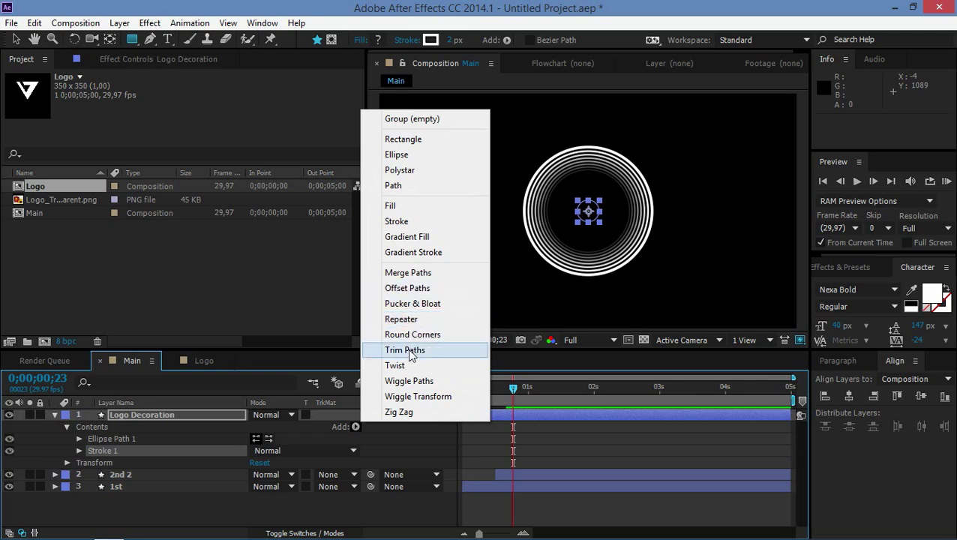
pyautogui.click(406, 350)
pyautogui.click(355, 427)
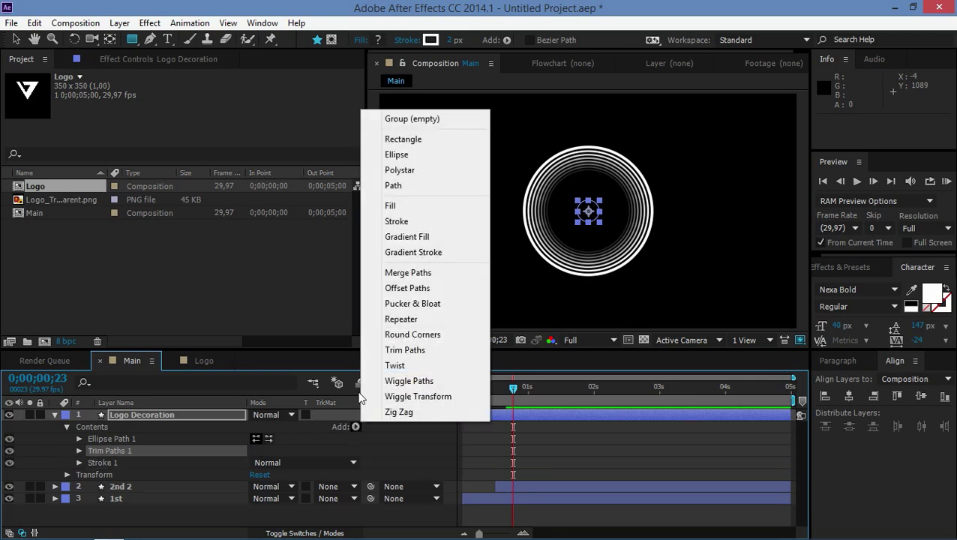
pyautogui.click(387, 320)
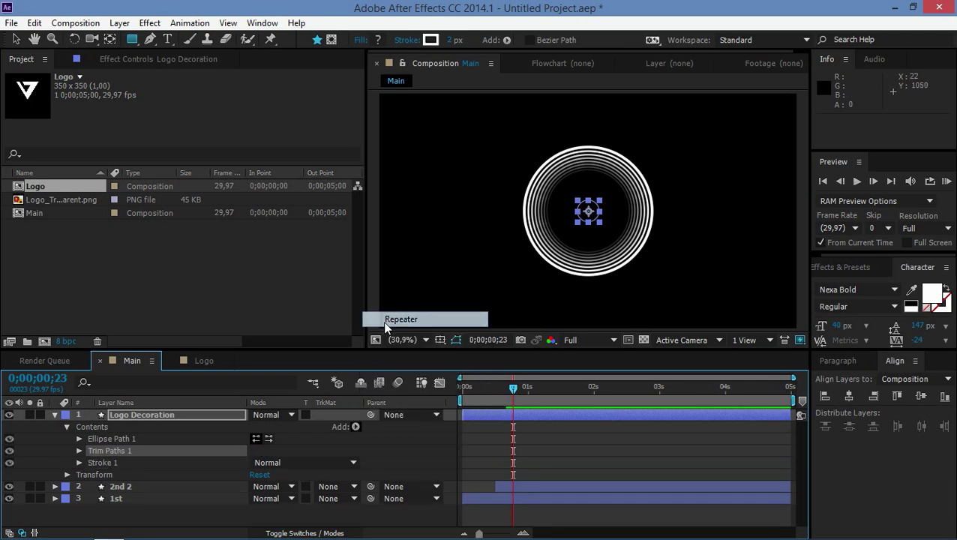
pyautogui.moveTo(101, 465); pyautogui.dragTo(107, 447)
# Set the size of Ellipse Path 1 on the Logo Decoration layer to 370 by 370
pyautogui.click(79, 439)
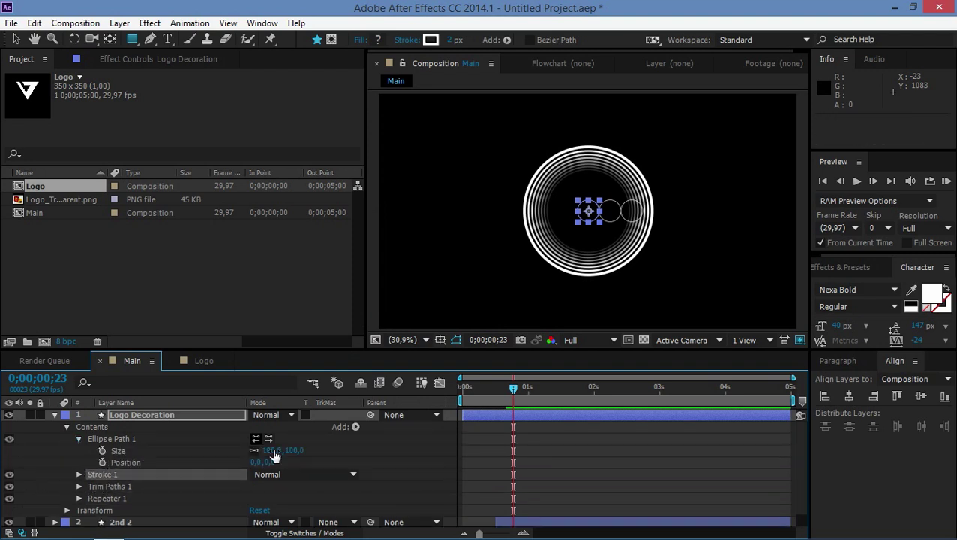
pyautogui.click(272, 450)
pyautogui.write('380')
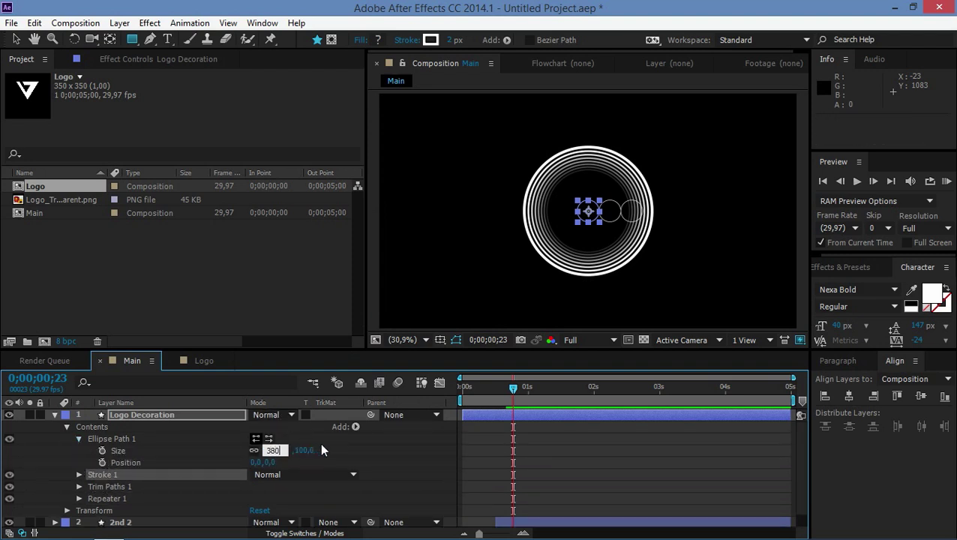
pyautogui.click(341, 449)
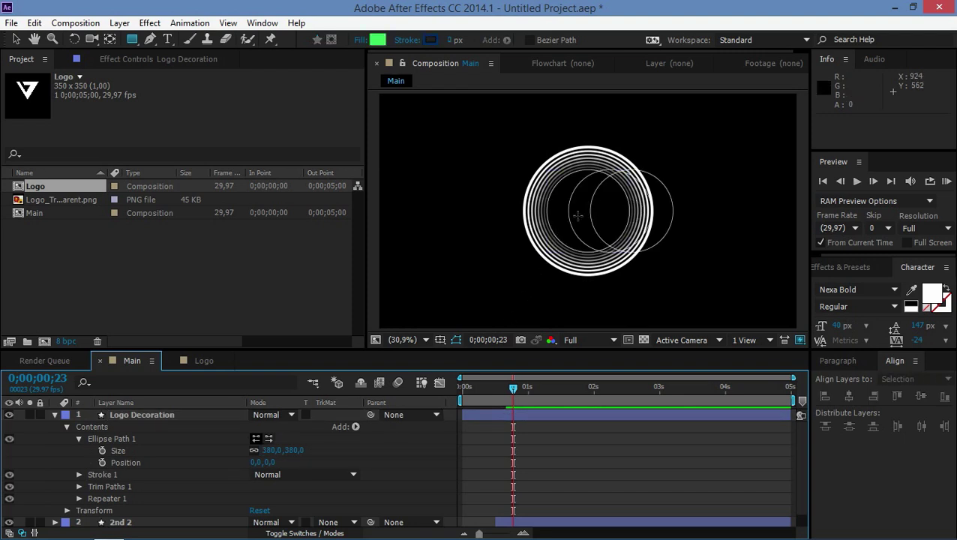
pyautogui.click(293, 450)
pyautogui.write('370')
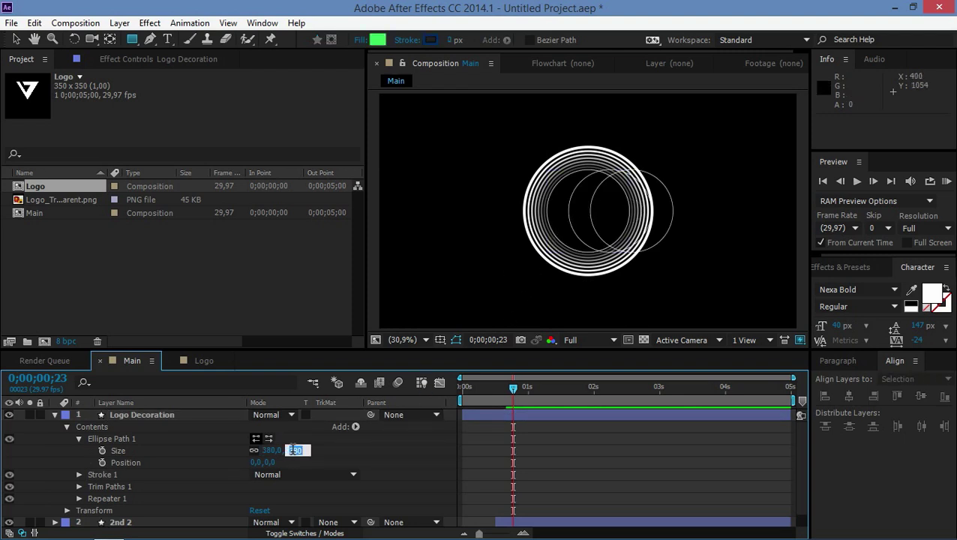
pyautogui.click(375, 453)
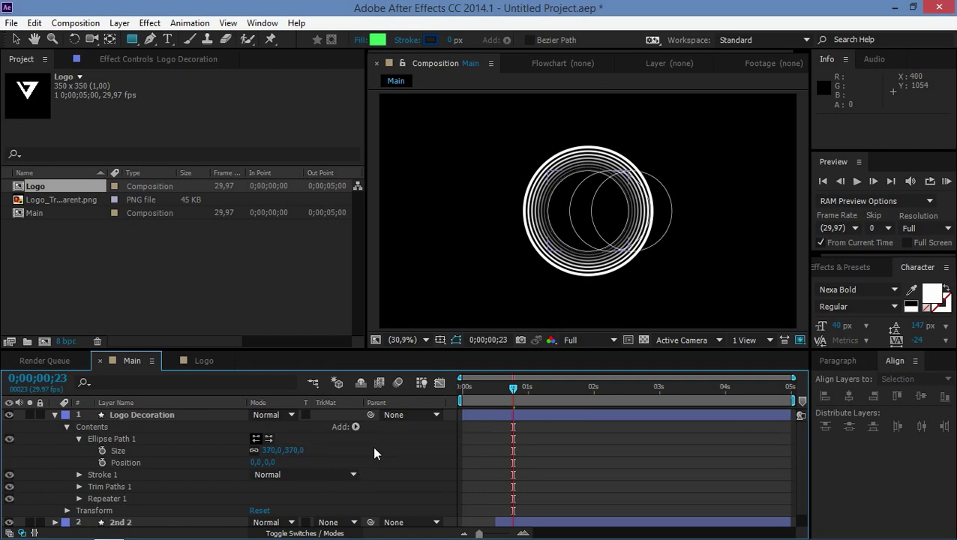
# Turn off Repeater 1 on the Logo Decoration layer and set the width of Stroke 1 to 3
pyautogui.click(9, 498)
pyautogui.click(78, 438)
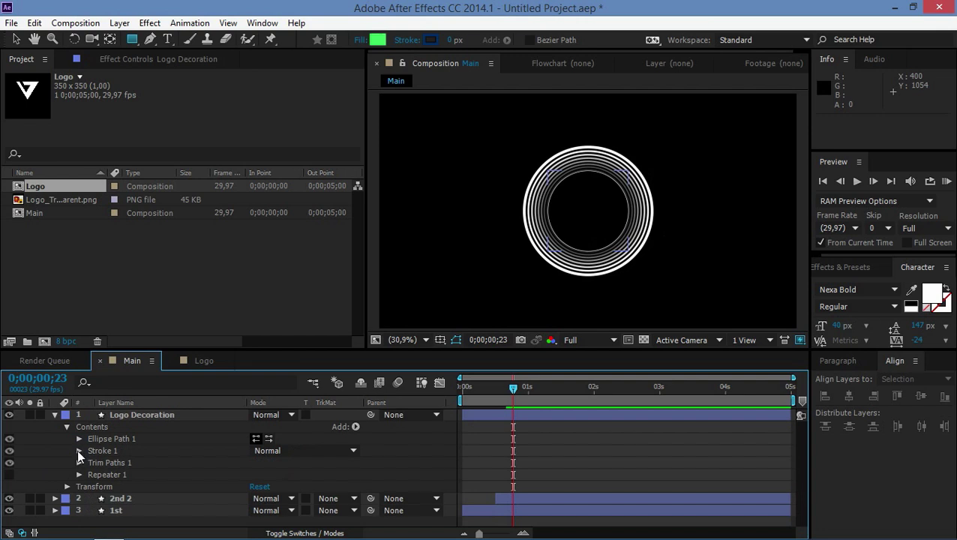
pyautogui.click(78, 451)
pyautogui.click(255, 473)
pyautogui.write('3')
pyautogui.press('Return')
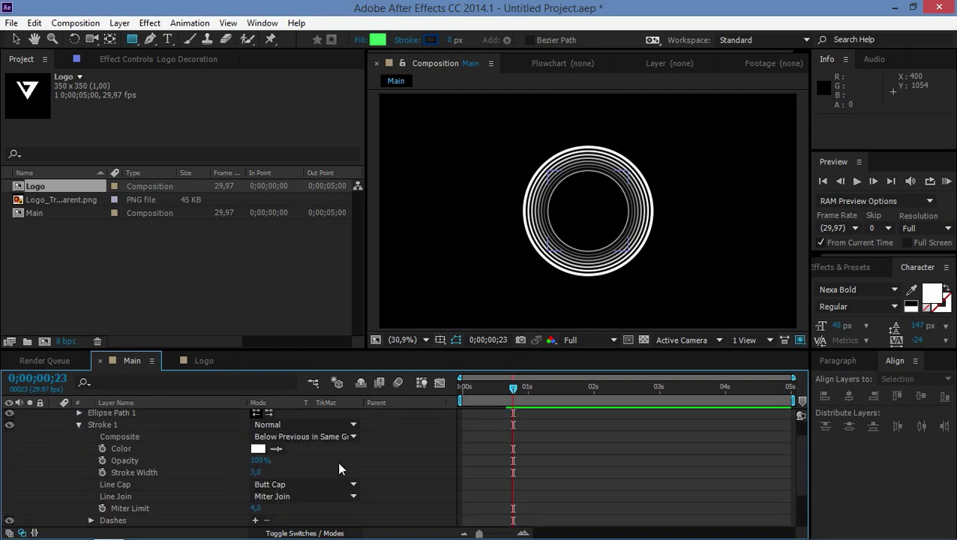
pyautogui.scroll(2, 88, 462)
pyautogui.click(79, 451)
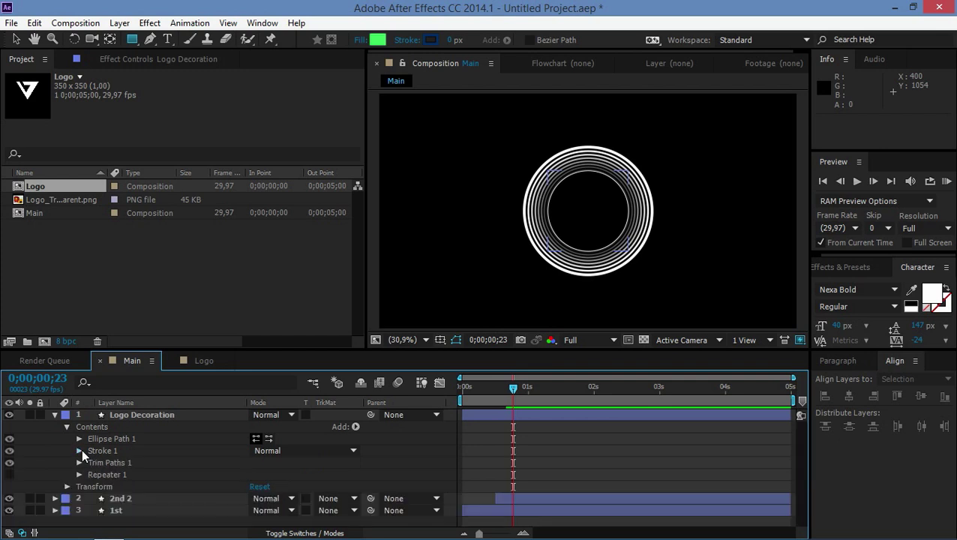
# Split the Logo Decoration layer at 0;00;00;11 and delete the part before the split
pyautogui.click(79, 463)
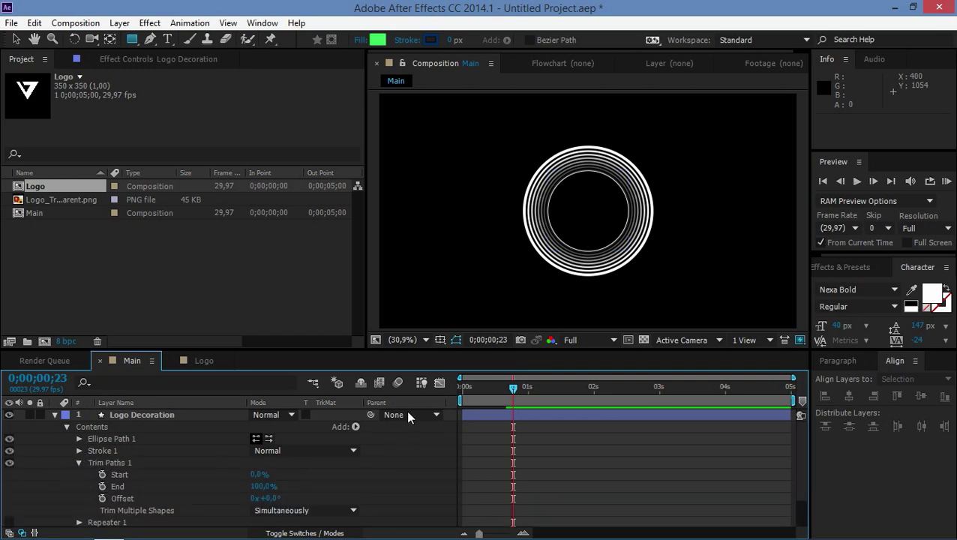
pyautogui.moveTo(514, 395); pyautogui.dragTo(483, 402)
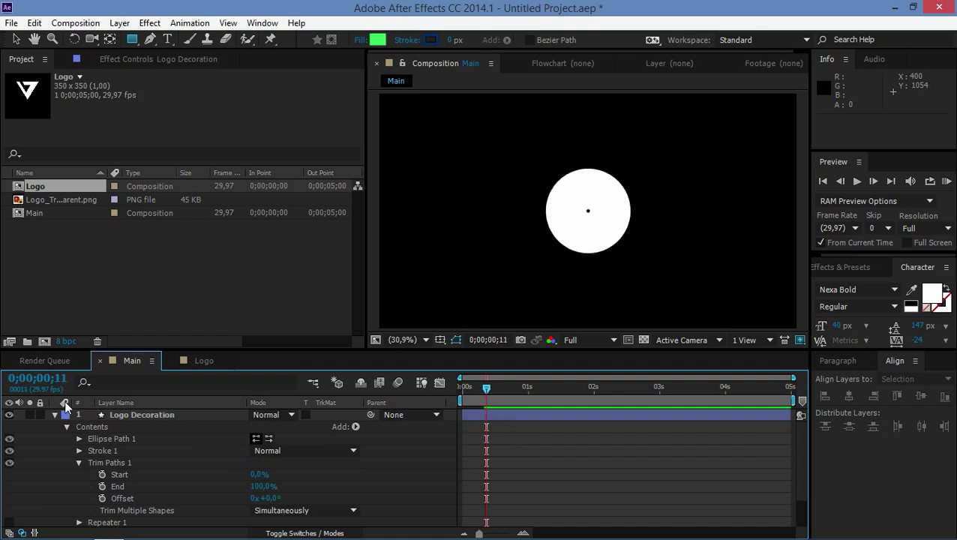
pyautogui.click(503, 415)
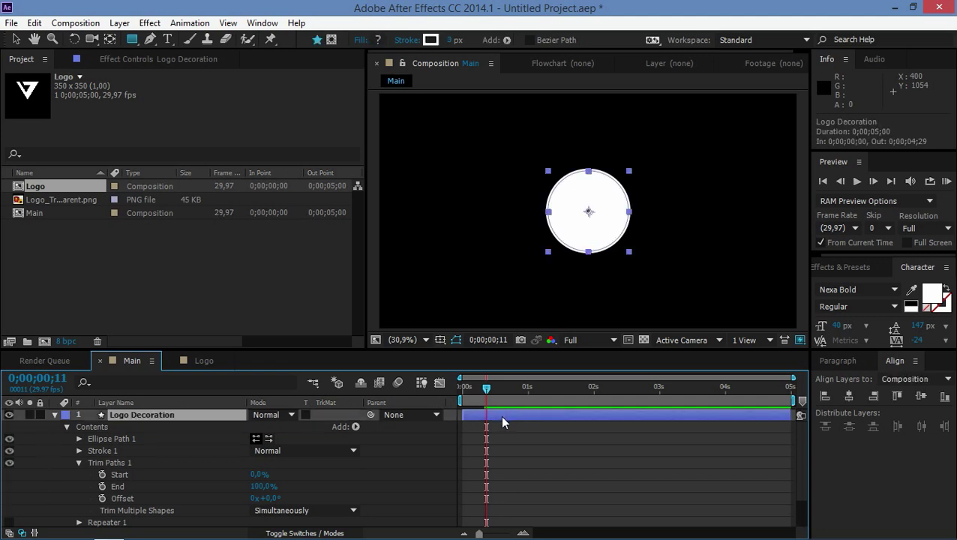
pyautogui.hotkey('ctrl', 'shift', 'd')
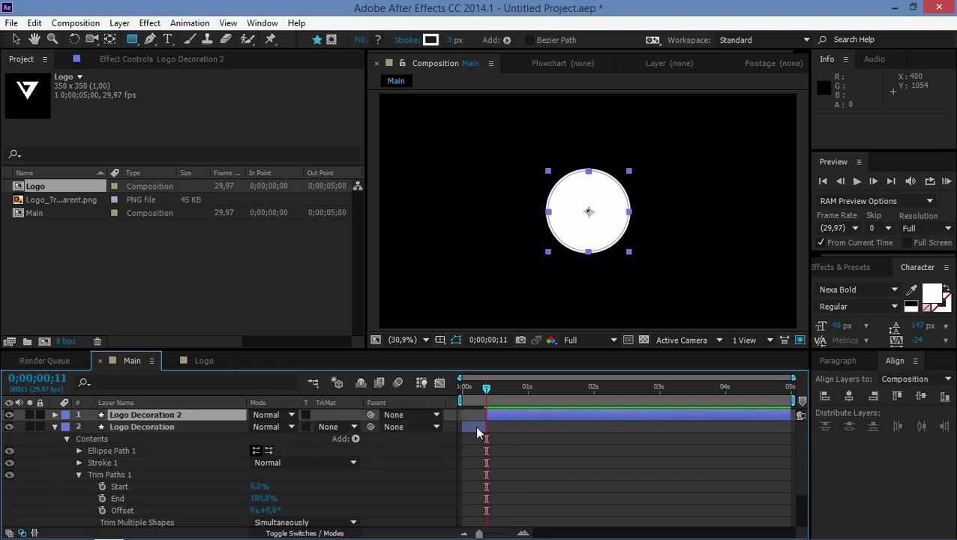
pyautogui.click(477, 429)
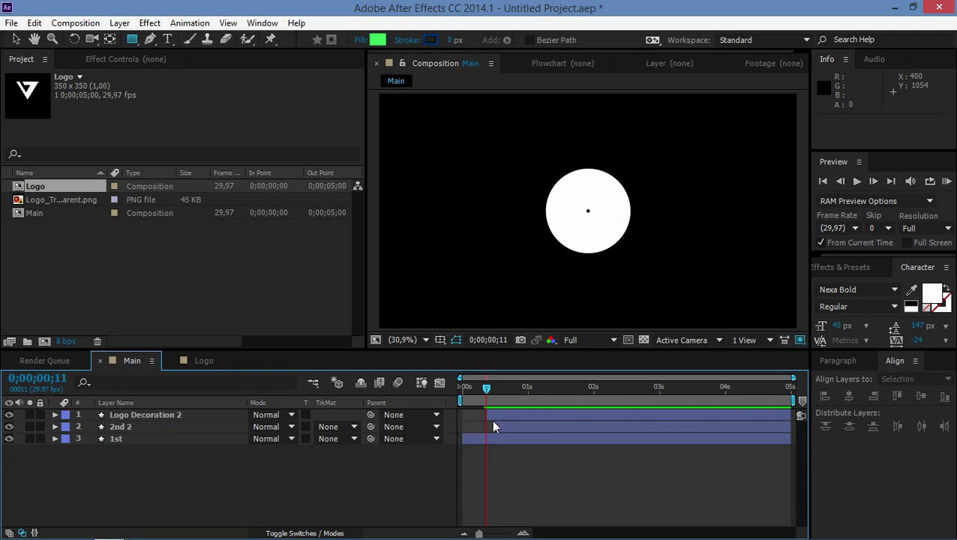
# Keyframe the Trim Paths Start of Logo Decoration 2 at 0% on 0;00;00;11 and 25% on 0;00;00;25
pyautogui.click(55, 415)
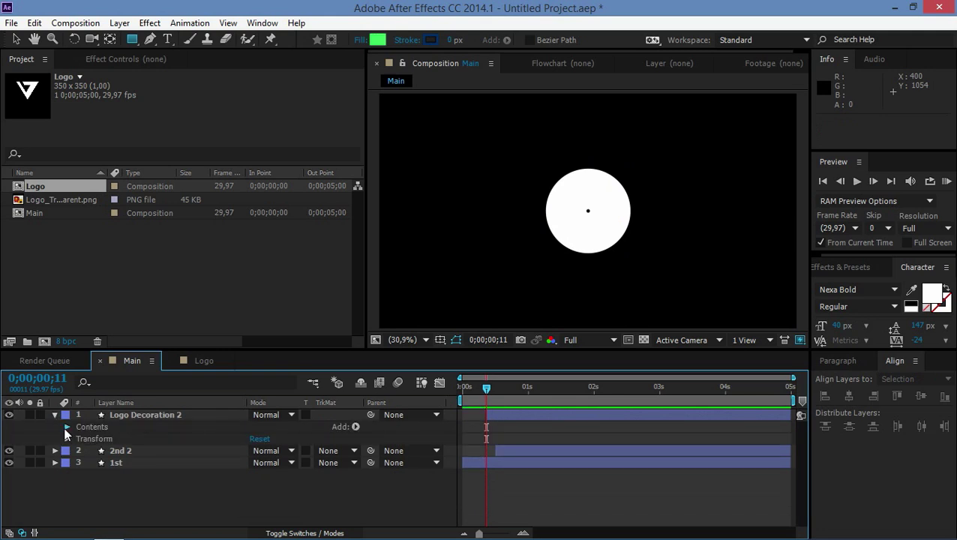
pyautogui.click(67, 426)
pyautogui.click(79, 462)
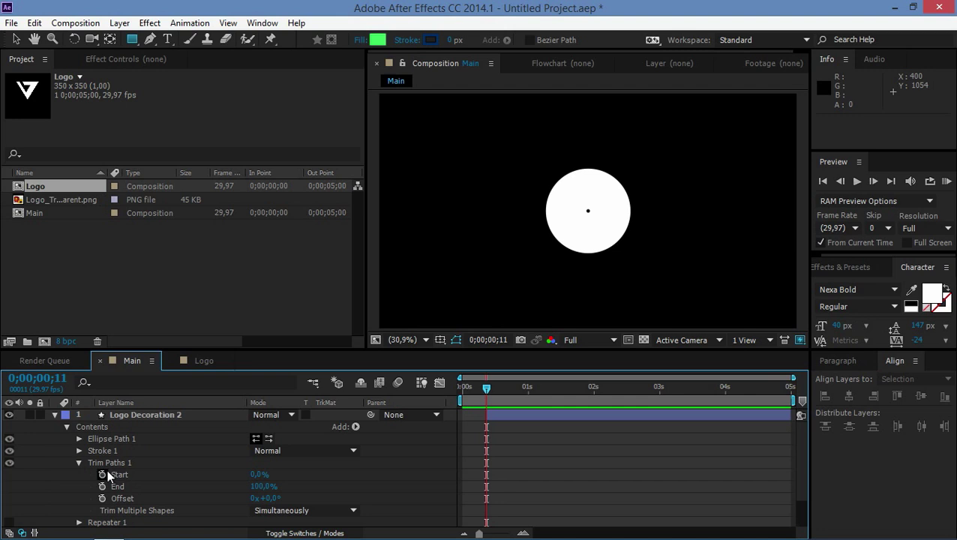
pyautogui.click(103, 475)
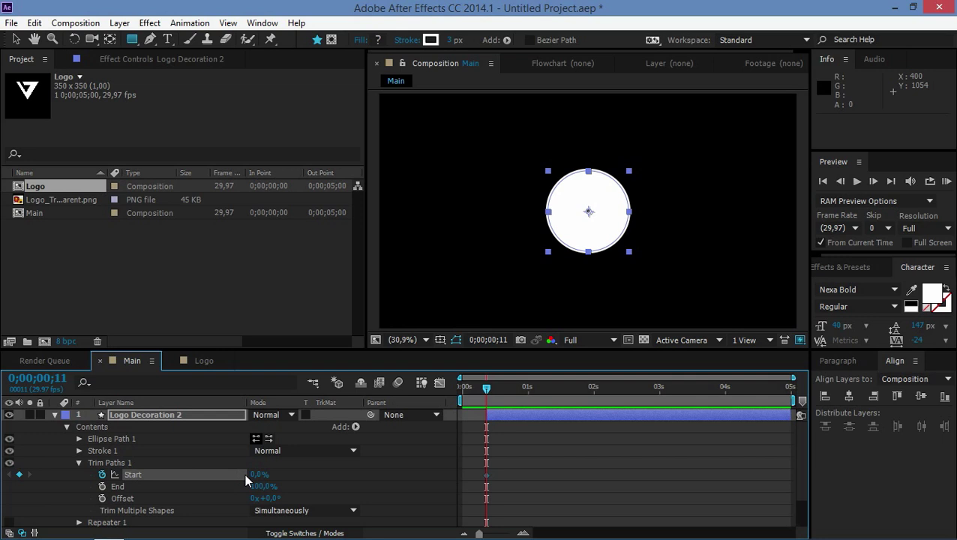
pyautogui.press('space')
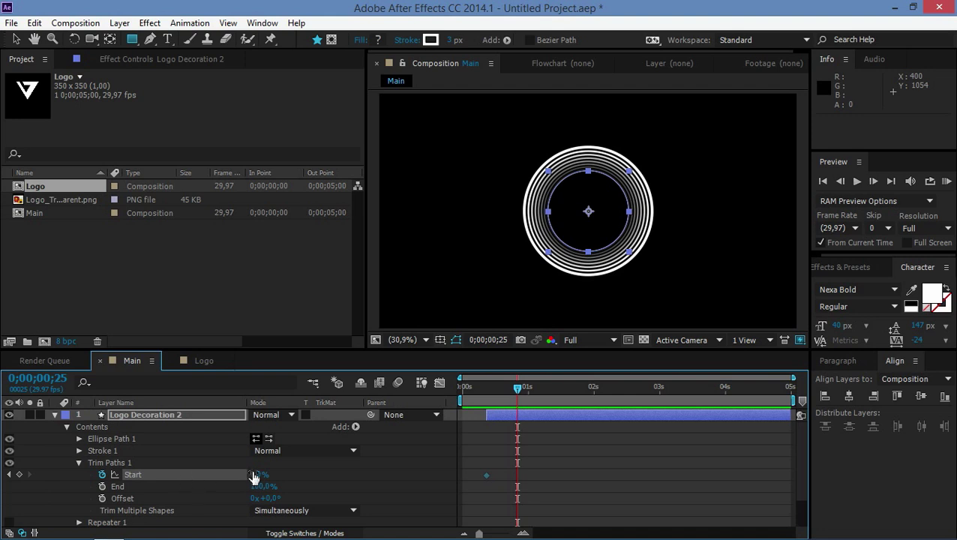
pyautogui.click(256, 475)
pyautogui.write('25')
pyautogui.click(329, 462)
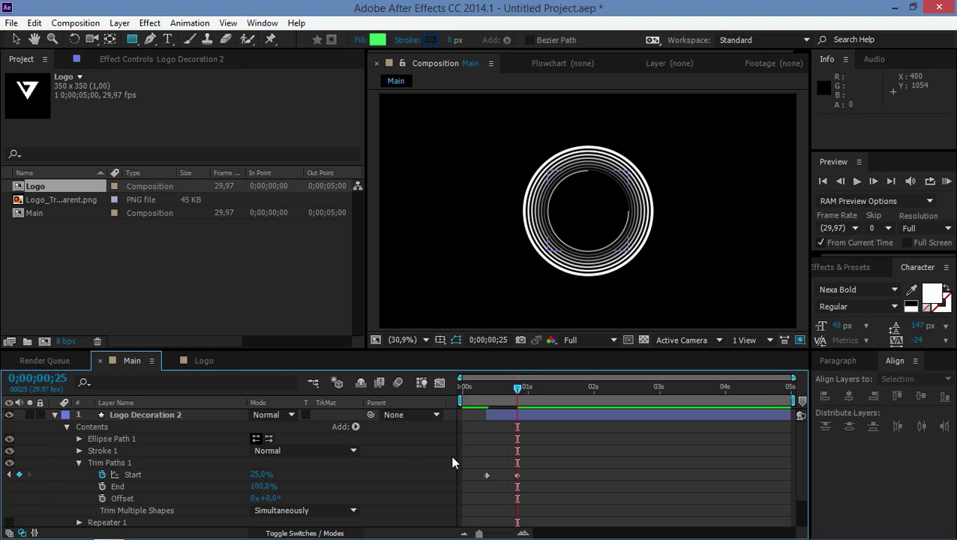
# Keyframe the Trim Paths End of Logo Decoration 2 at 0% on 0;00;00;25 and 25% around 0;00;01;09
pyautogui.click(102, 485)
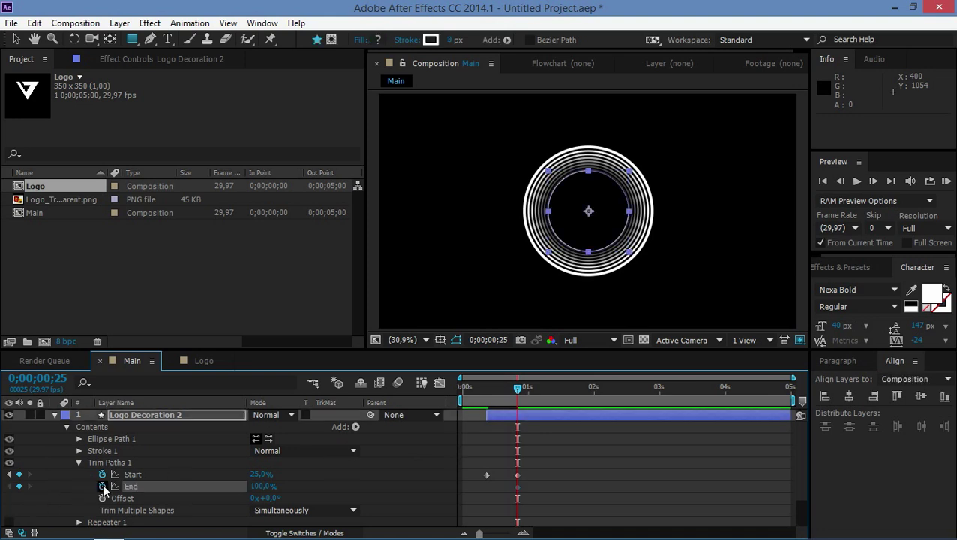
pyautogui.click(263, 486)
pyautogui.write('0')
pyautogui.click(335, 465)
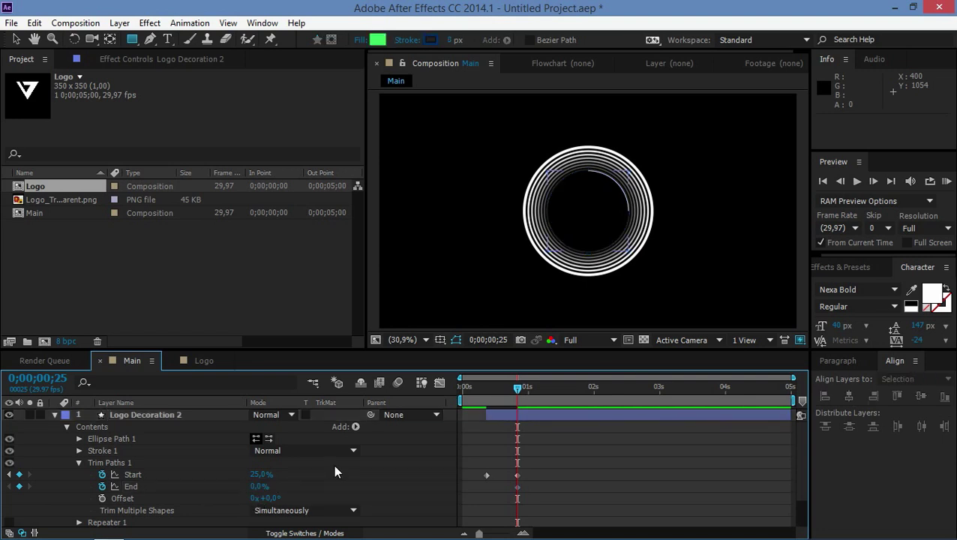
pyautogui.press('space')
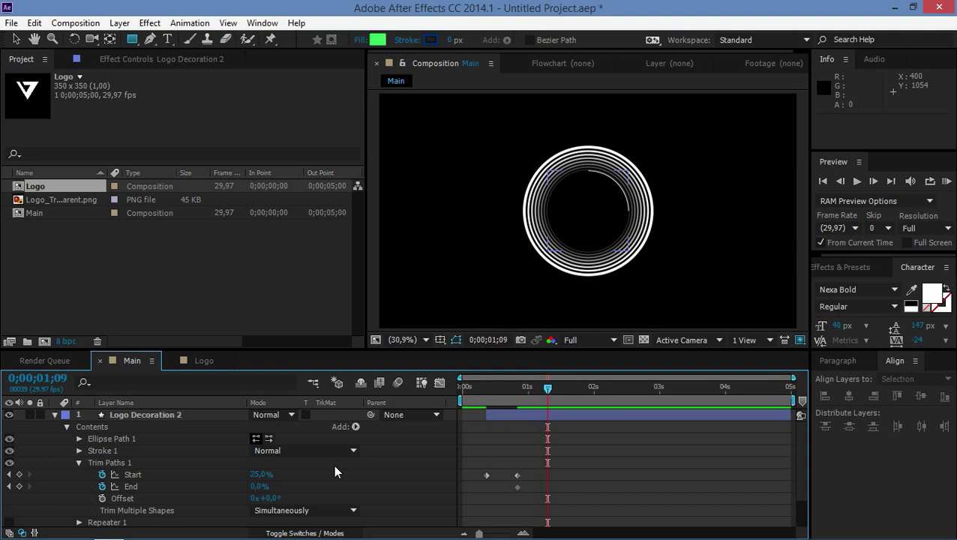
pyautogui.click(252, 487)
pyautogui.write('25')
pyautogui.press('Return')
# Preview the trim animation from near the start of Main and return the current time to 0;00;00;11
pyautogui.moveTo(551, 392); pyautogui.dragTo(473, 396)
pyautogui.press('space')
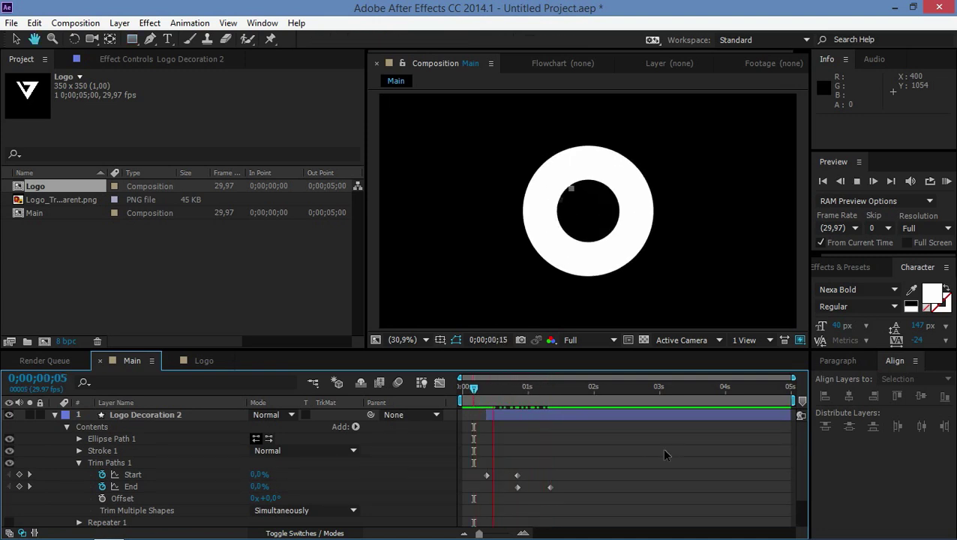
pyautogui.press('q')
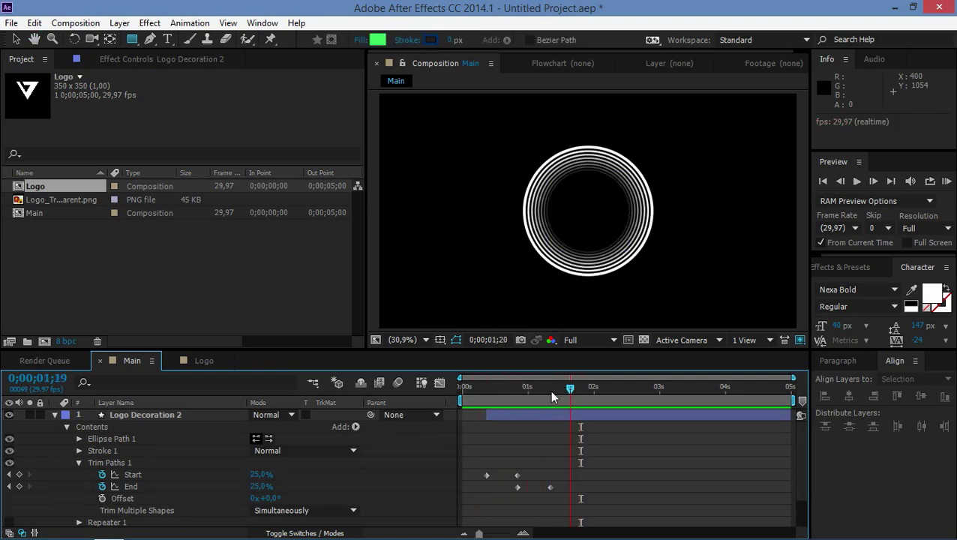
pyautogui.moveTo(563, 391); pyautogui.dragTo(484, 398)
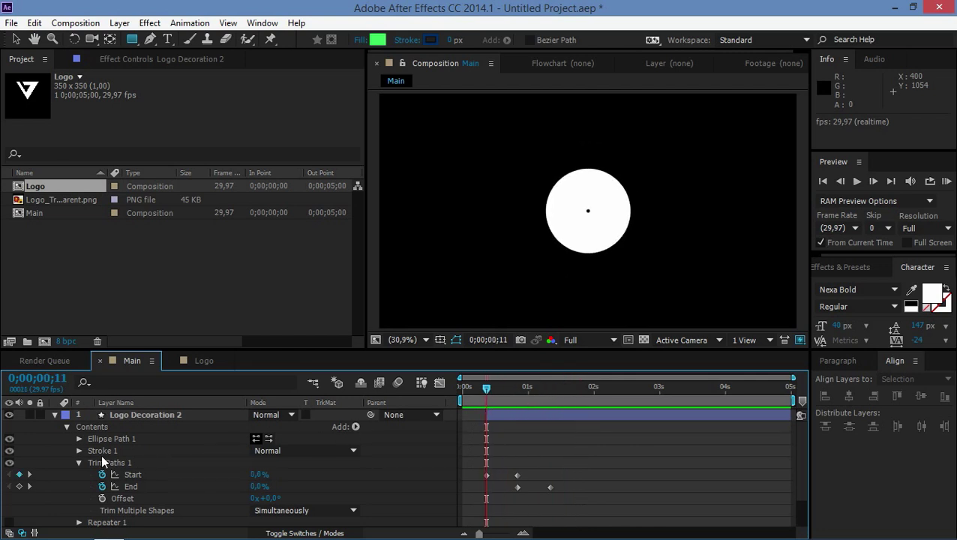
# Turn Repeater 1 on Logo Decoration 2 back on and set its number of copies to 4
pyautogui.scroll(-1, 46, 486)
pyautogui.click(27, 477)
pyautogui.click(79, 426)
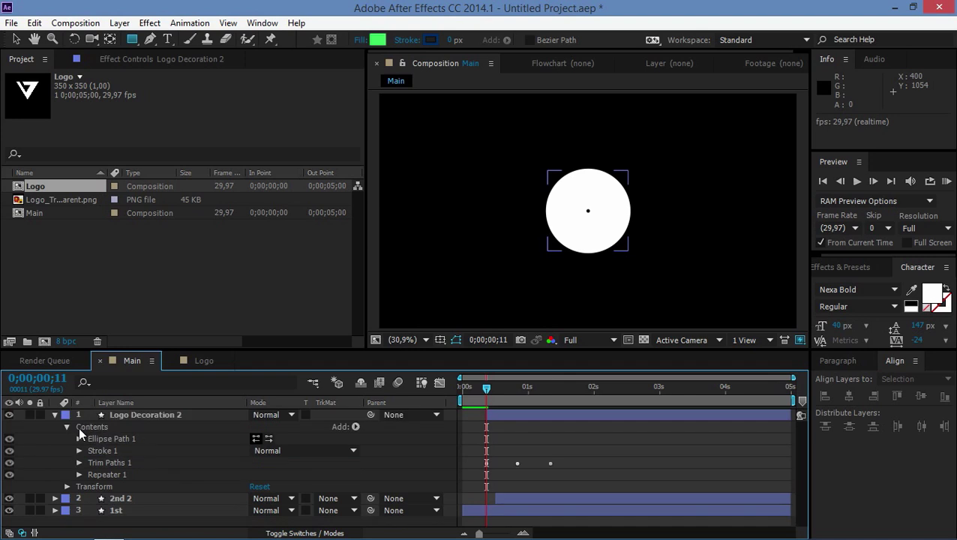
pyautogui.click(78, 475)
pyautogui.click(259, 485)
pyautogui.write('4')
pyautogui.press('Return')
# Set Repeater 1's horizontal position offset to 0 and its rotation to 90°, and scrub to 0;00;01;14 to check the arcs
pyautogui.click(78, 473)
pyautogui.click(79, 472)
pyautogui.click(90, 520)
pyautogui.scroll(-1, 87, 511)
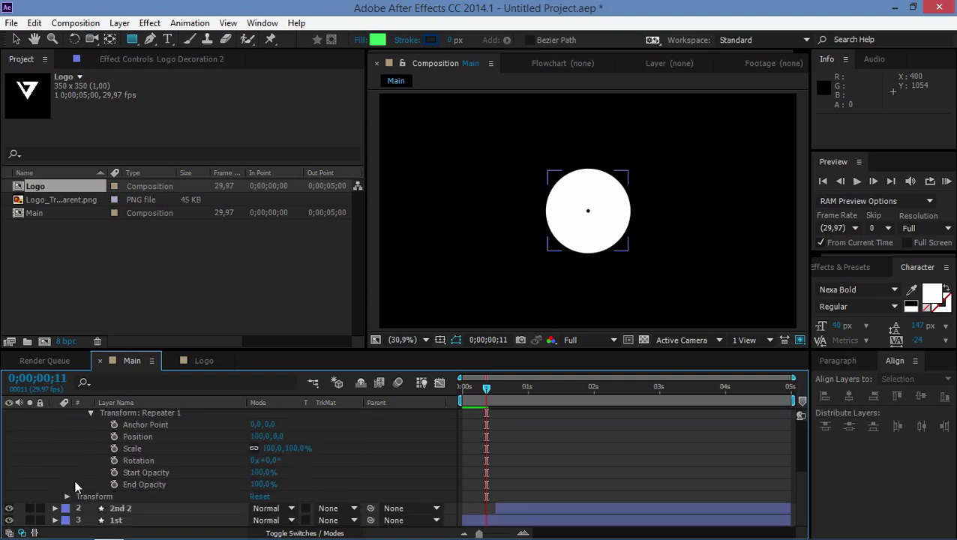
pyautogui.click(260, 437)
pyautogui.write('0')
pyautogui.press('Return')
pyautogui.click(272, 460)
pyautogui.write('90')
pyautogui.press('Return')
pyautogui.moveTo(486, 388); pyautogui.dragTo(558, 393)
pyautogui.scroll(3, 77, 431)
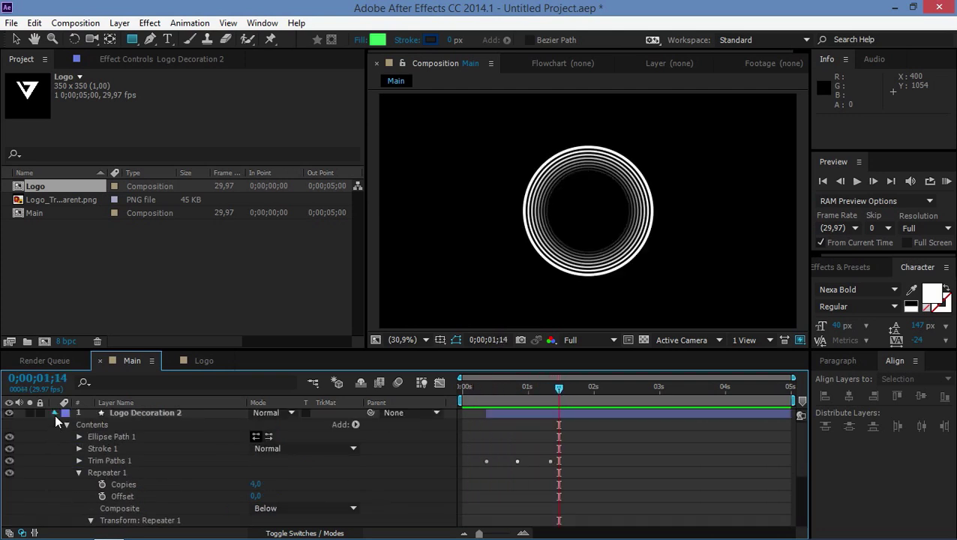
# Add the Logo composition to Main above Logo Decoration 2, starting at 0;00;00;11
pyautogui.click(55, 415)
pyautogui.moveTo(33, 185); pyautogui.dragTo(223, 419)
pyautogui.moveTo(564, 388); pyautogui.dragTo(493, 412)
pyautogui.click(484, 387)
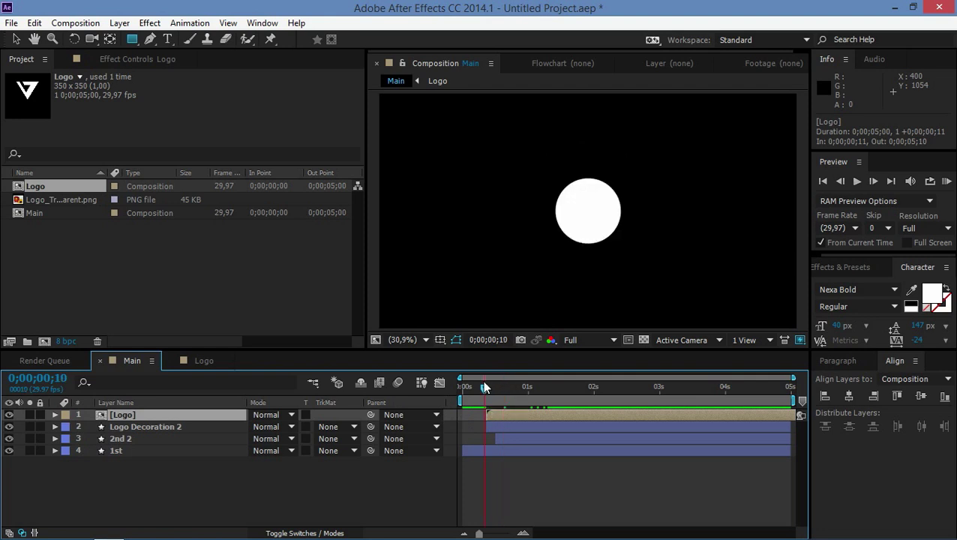
# Parent the Logo Decoration 2 layer to the Logo layer with the current time at 0;00;00;11
pyautogui.click(492, 428)
pyautogui.moveTo(485, 391)
pyautogui.mouseDown()
pyautogui.moveTo(550, 390)
pyautogui.moveTo(485, 392)
pyautogui.mouseUp()
pyautogui.moveTo(369, 427); pyautogui.dragTo(121, 417)
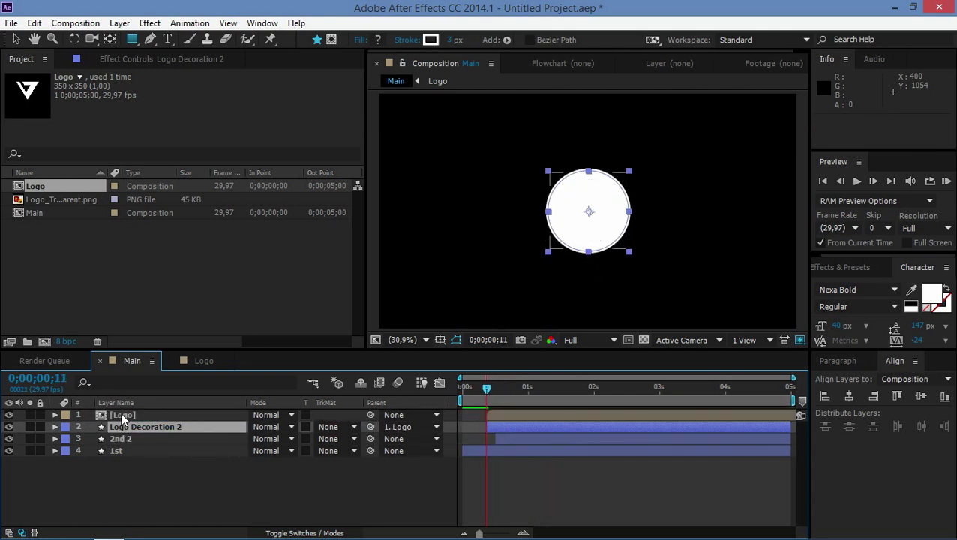
# Keyframe the Logo layer's scale at 100% on 0;00;00;11 and 110% on 0;00;00;21
pyautogui.click(124, 415)
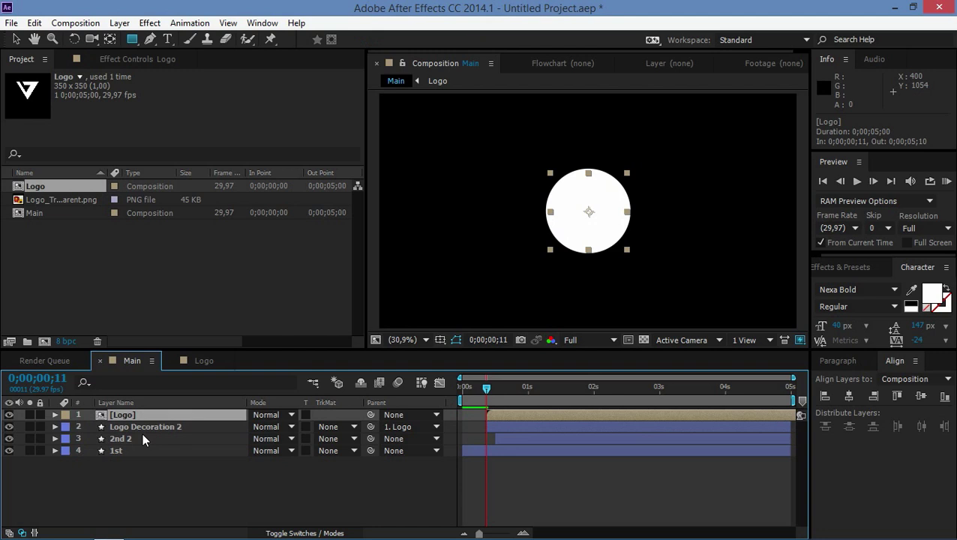
pyautogui.press('s')
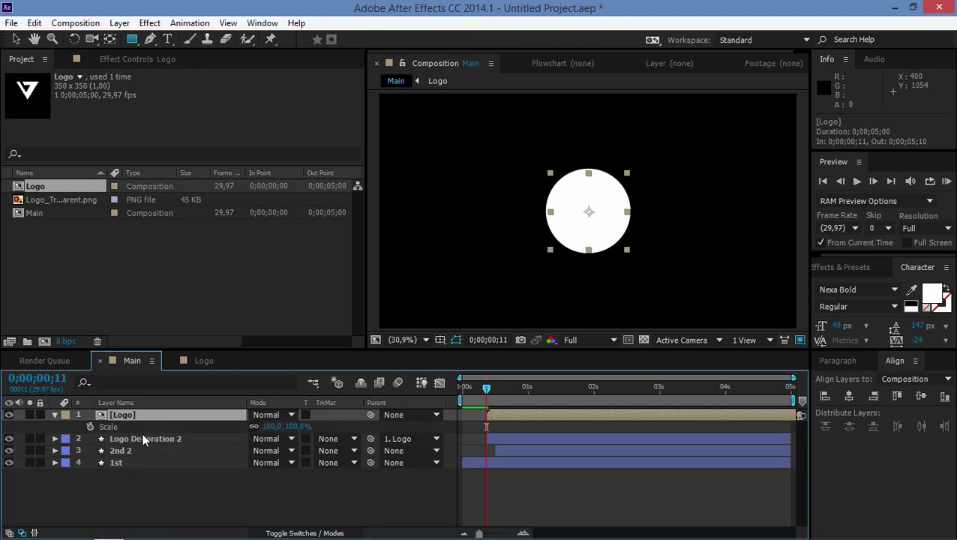
pyautogui.click(89, 427)
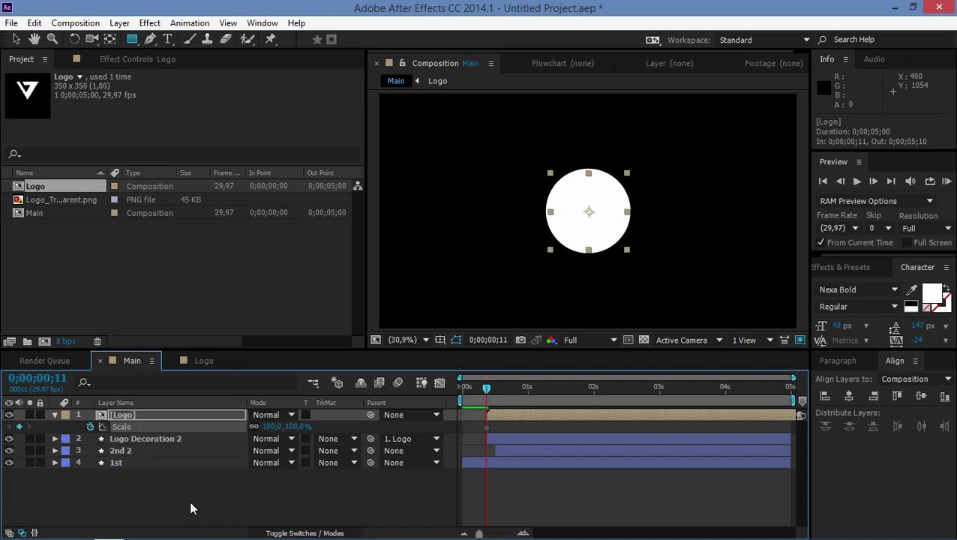
pyautogui.hotkey('shift', 'pagedown')
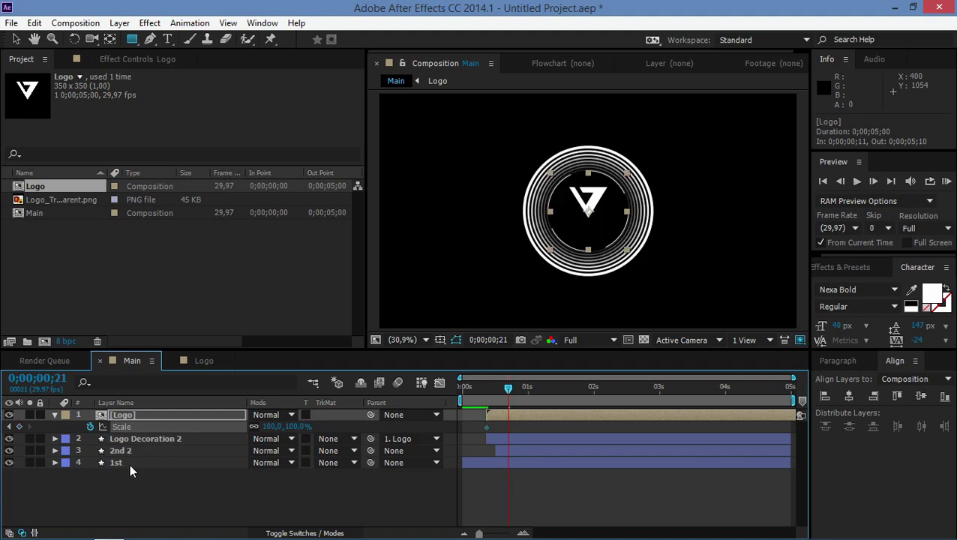
pyautogui.click(273, 428)
pyautogui.write('110')
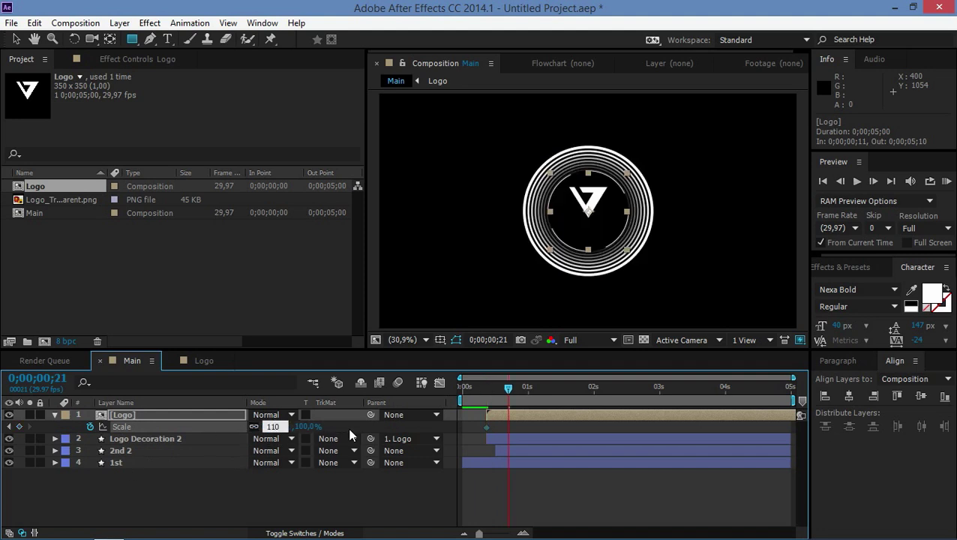
pyautogui.press('Return')
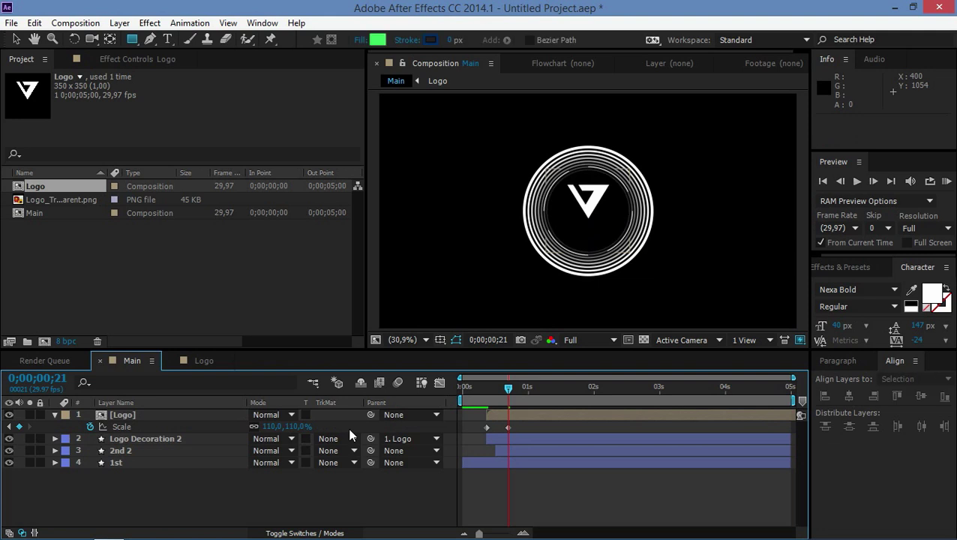
# Keyframe the Logo layer's scale at 100% on 0;00;01;11
pyautogui.press('space')
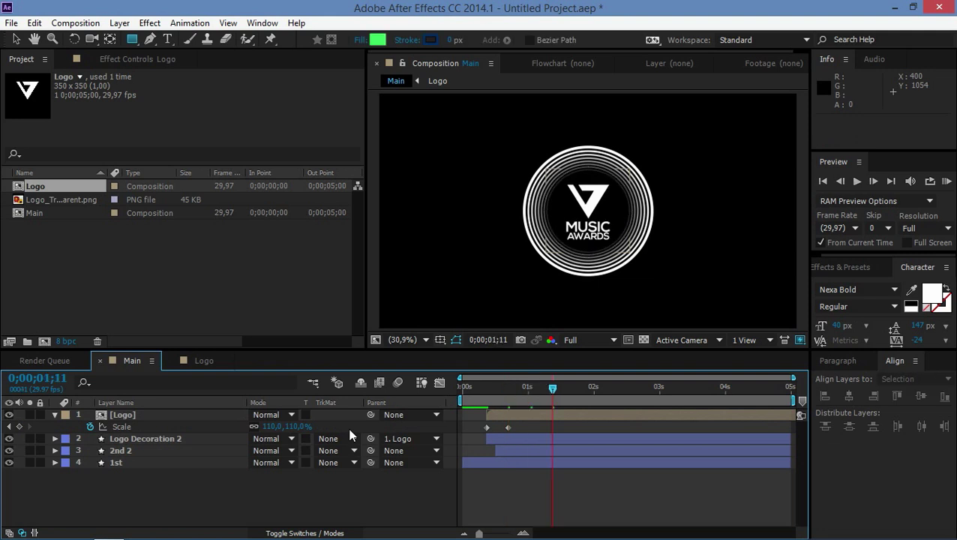
pyautogui.click(299, 426)
pyautogui.write('100')
pyautogui.press('Return')
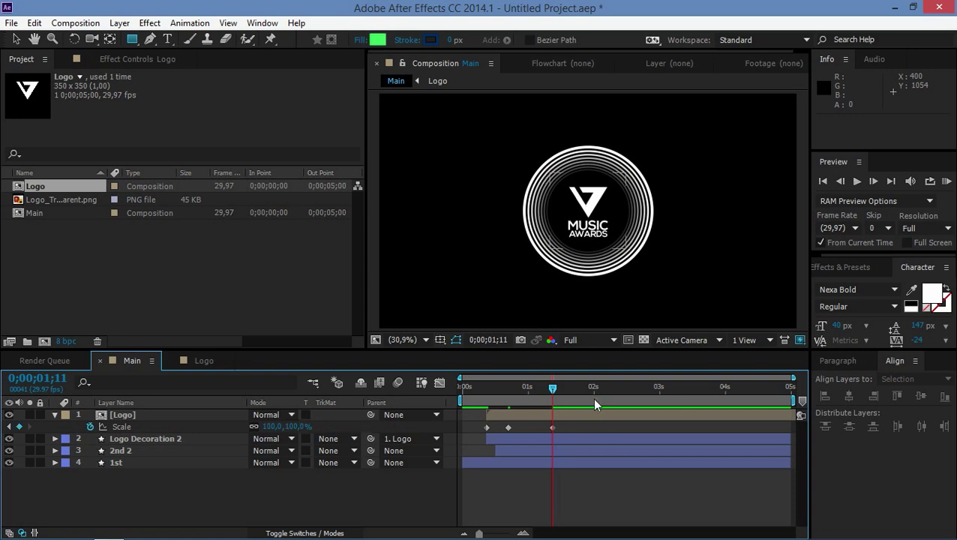
# Set the size of Logo Decoration 2's Ellipse Path 1 to 360 with the current time at 0;00;00;27
pyautogui.moveTo(537, 387); pyautogui.dragTo(521, 387)
pyautogui.click(17, 39)
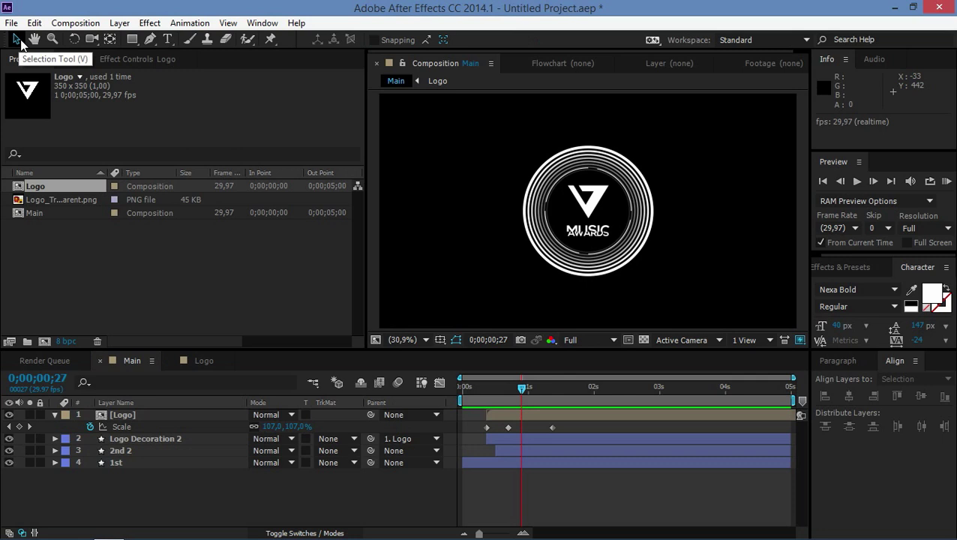
pyautogui.moveTo(523, 388)
pyautogui.mouseDown()
pyautogui.moveTo(552, 391)
pyautogui.moveTo(491, 393)
pyautogui.moveTo(522, 398)
pyautogui.mouseUp()
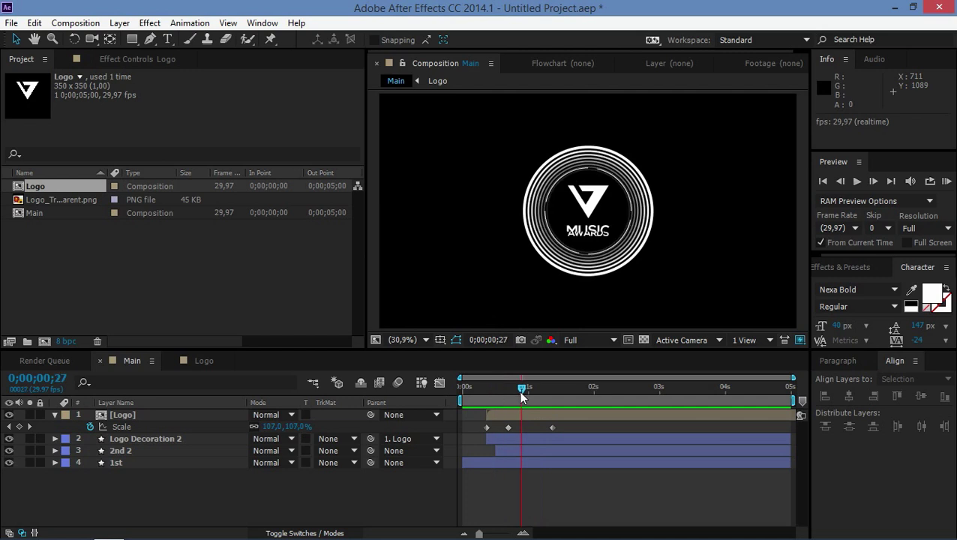
pyautogui.click(54, 439)
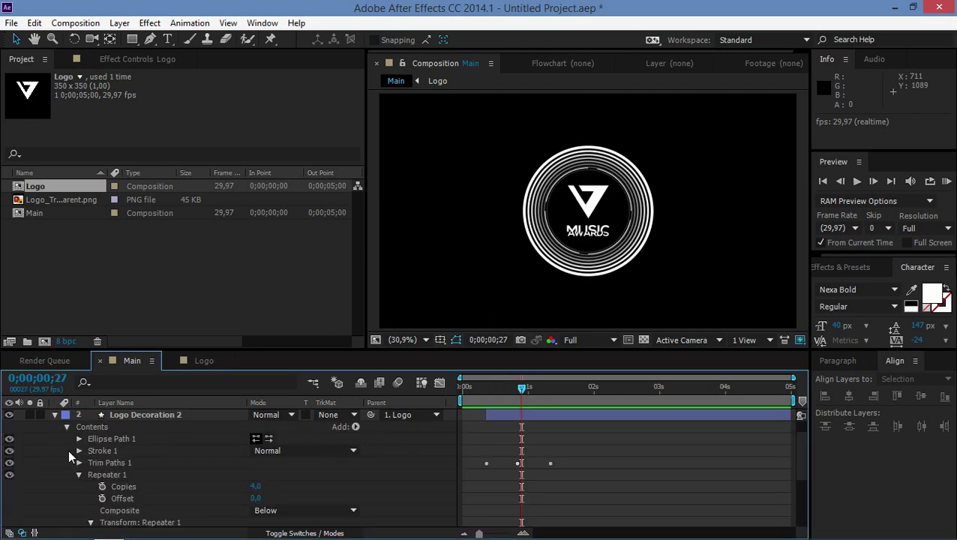
pyautogui.click(79, 440)
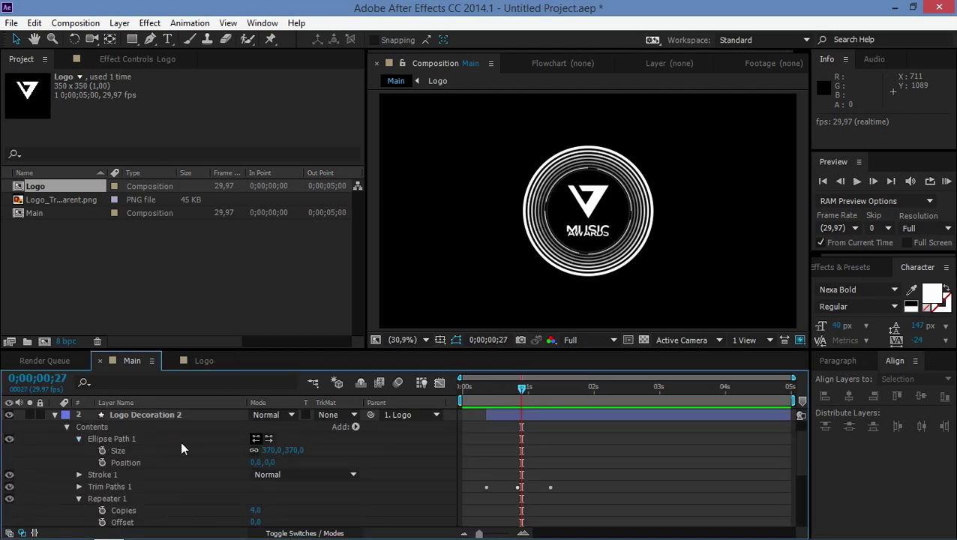
pyautogui.click(270, 451)
pyautogui.write('360')
pyautogui.press('Return')
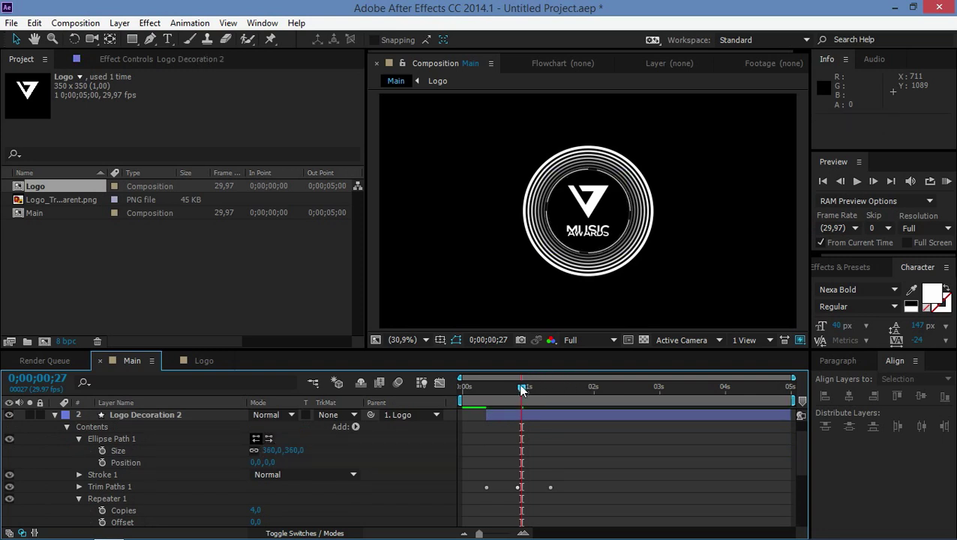
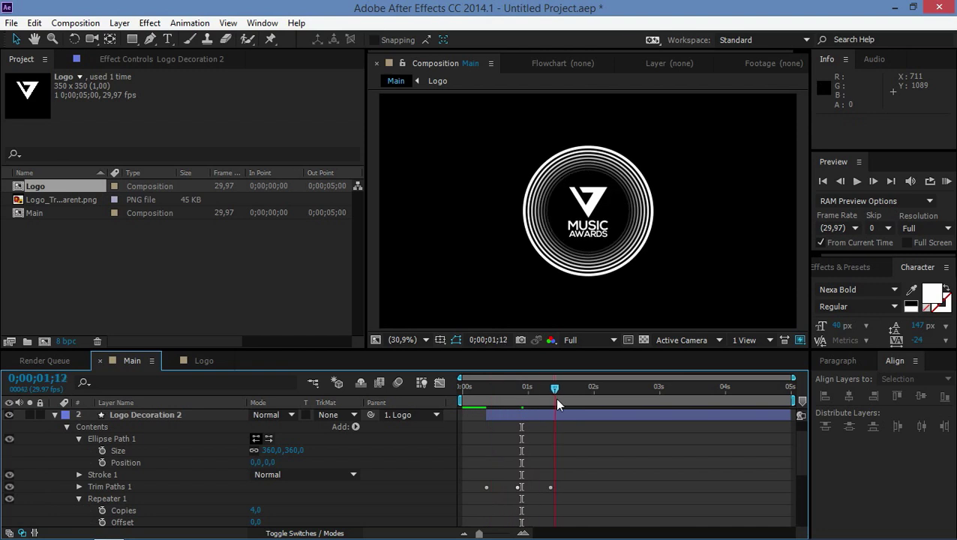
# Collapse the expanded layers and add a 1920 × 1080 px deep purple solid to the Main composition
pyautogui.scroll(1, 52, 440)
pyautogui.click(53, 438)
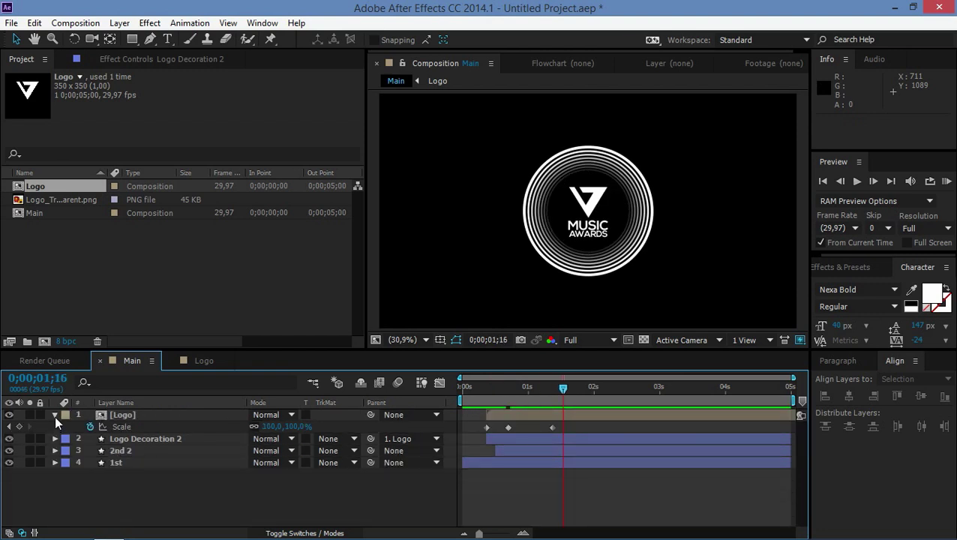
pyautogui.click(55, 415)
pyautogui.rightClick(171, 481)
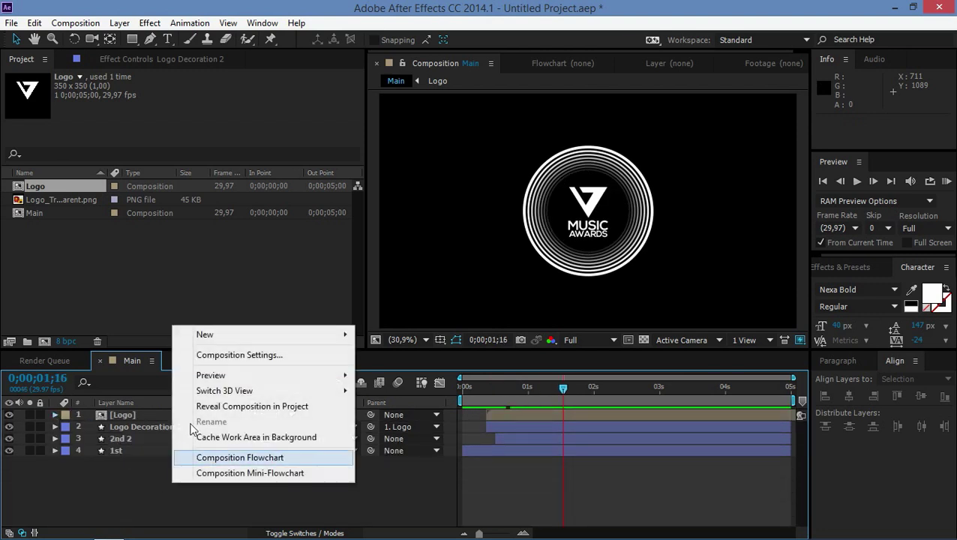
pyautogui.moveTo(338, 337)
pyautogui.click(395, 370)
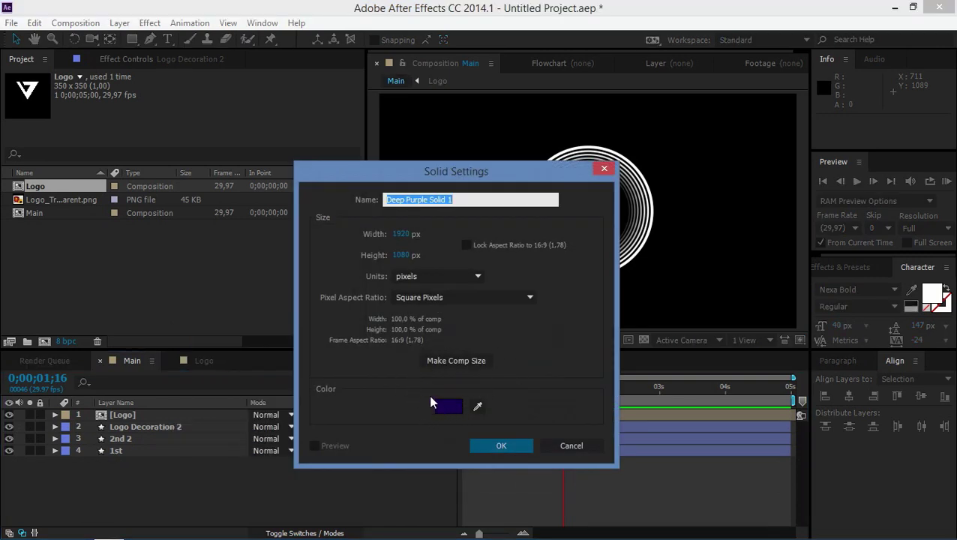
pyautogui.click(501, 445)
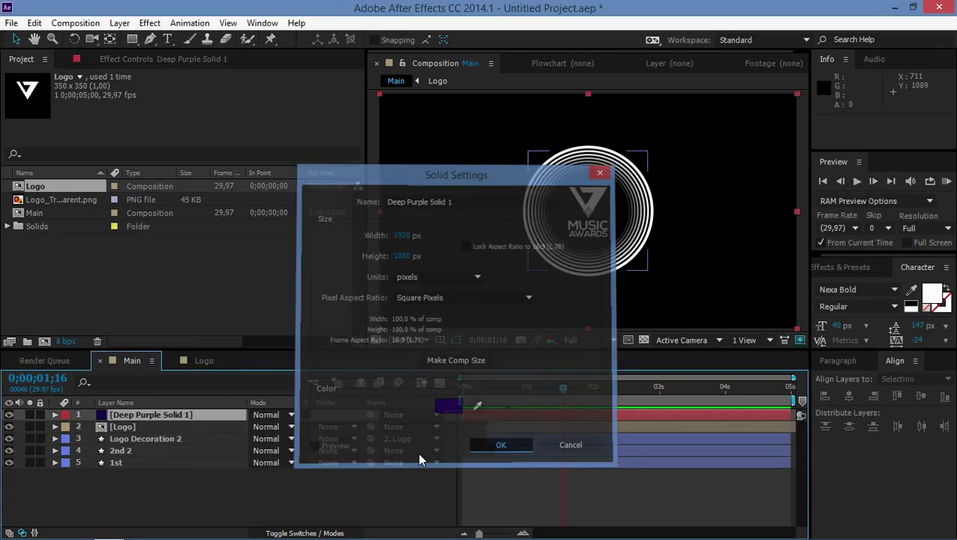
# Add a red solid coloured ED0D37 and place both solids beneath the 1st layer, with red above deep purple
pyautogui.rightClick(193, 497)
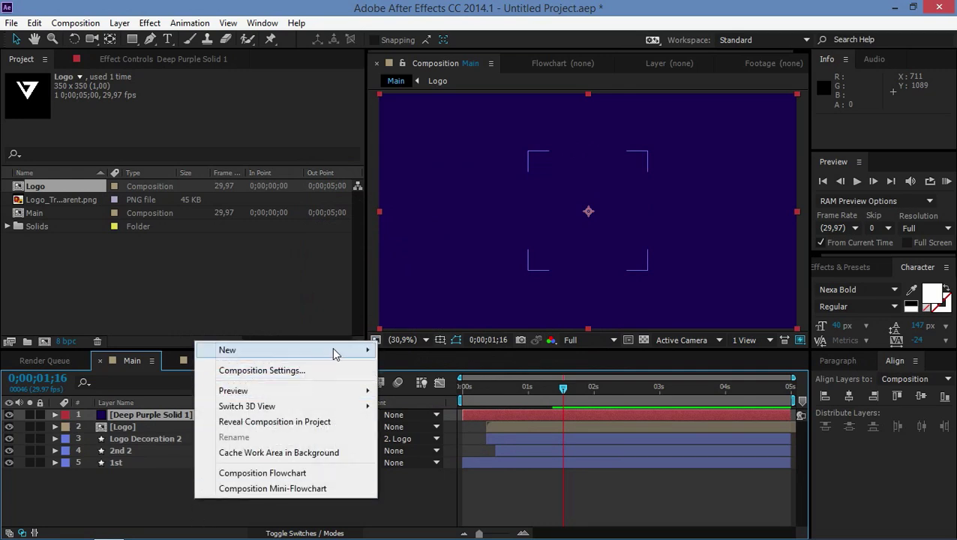
pyautogui.moveTo(330, 351)
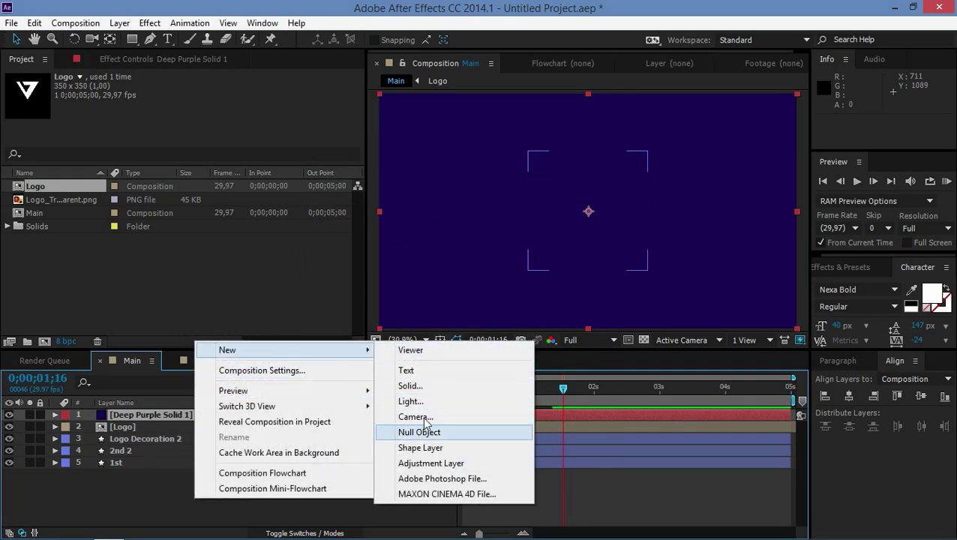
pyautogui.click(421, 387)
pyautogui.click(447, 408)
pyautogui.moveTo(552, 321); pyautogui.dragTo(551, 294)
pyautogui.click(523, 291)
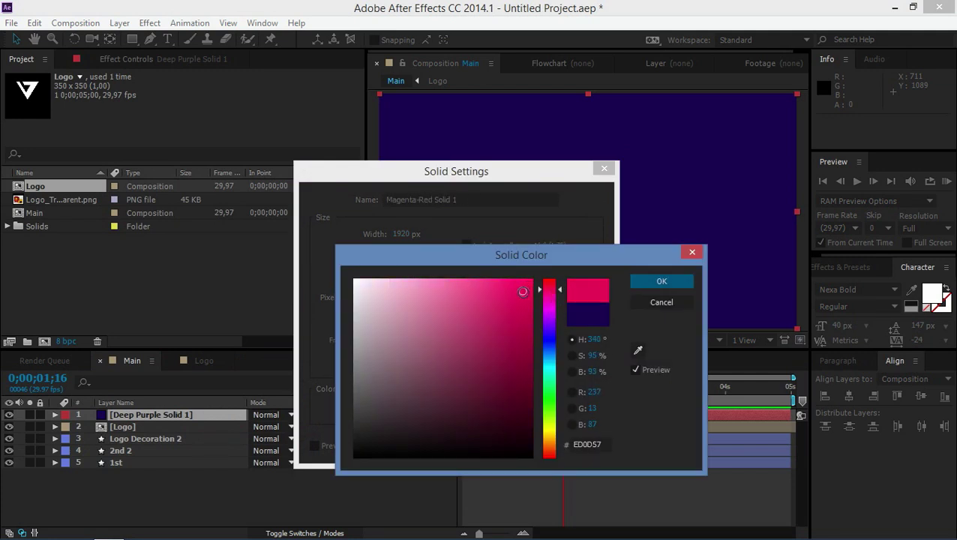
pyautogui.click(551, 285)
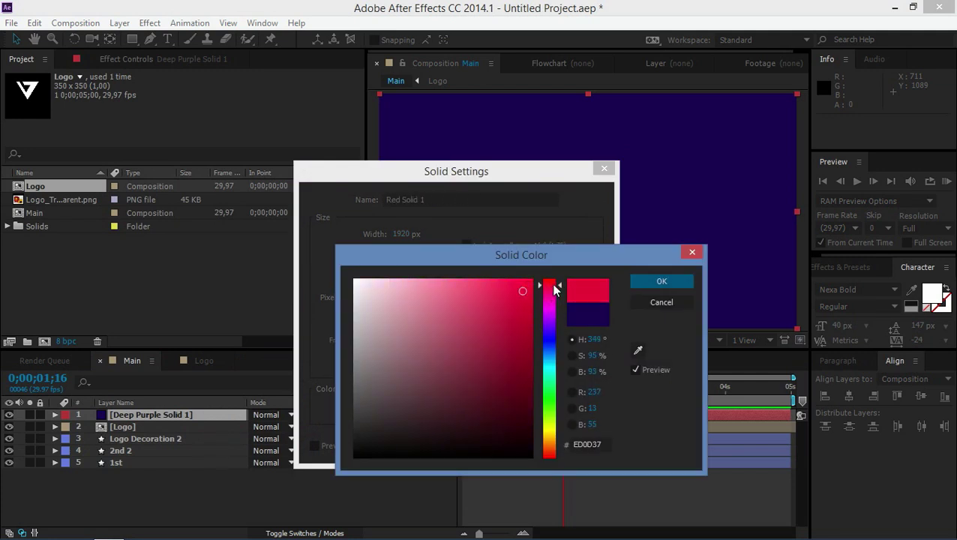
pyautogui.click(655, 281)
pyautogui.click(501, 446)
pyautogui.moveTo(139, 425); pyautogui.dragTo(134, 464)
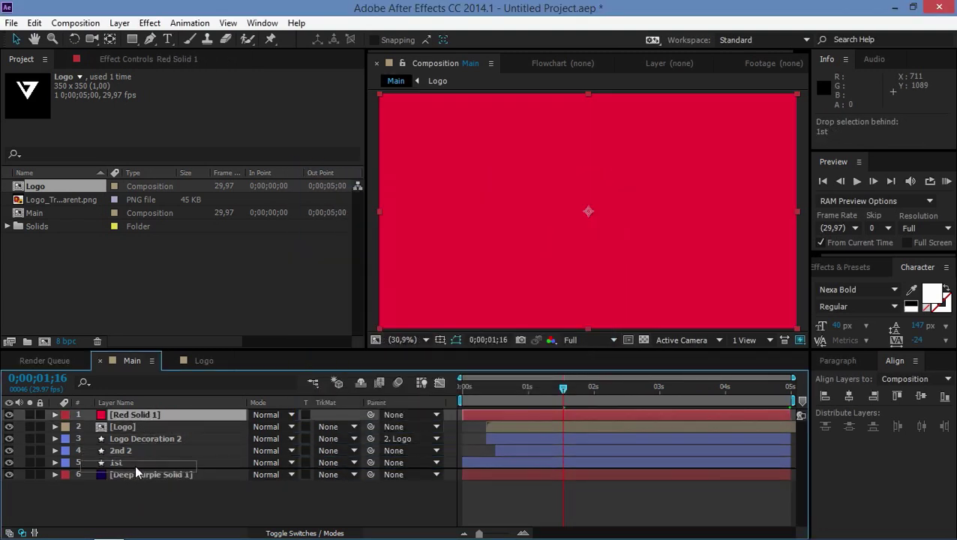
# Apply the Venetian Blinds transition effect to the red solid
pyautogui.click(830, 268)
pyautogui.click(838, 285)
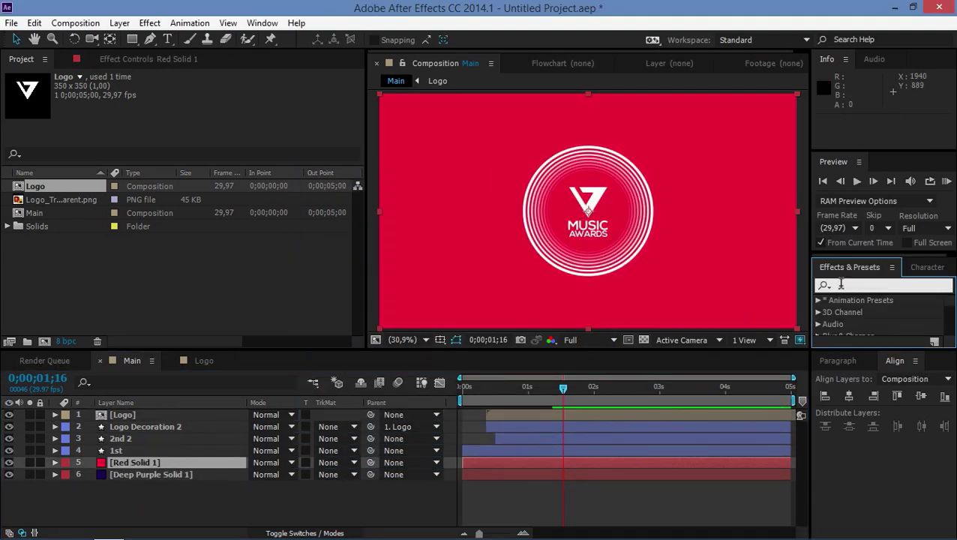
pyautogui.write('veneti')
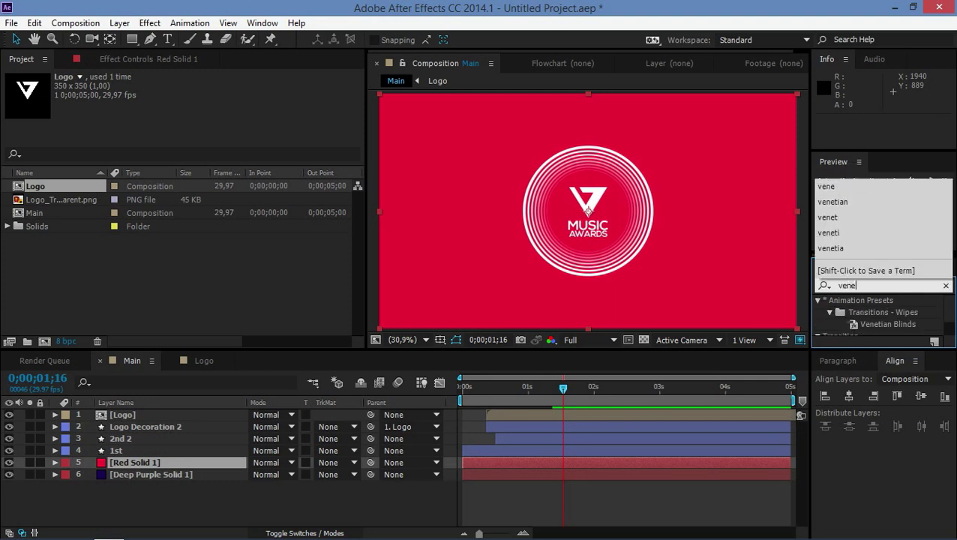
pyautogui.scroll(-1, 870, 321)
pyautogui.click(870, 330)
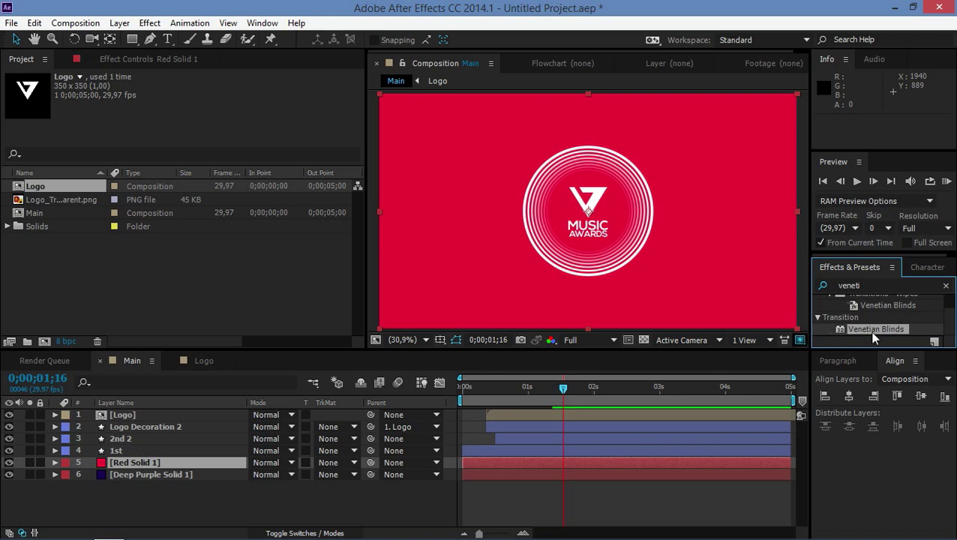
pyautogui.moveTo(869, 331); pyautogui.dragTo(425, 263)
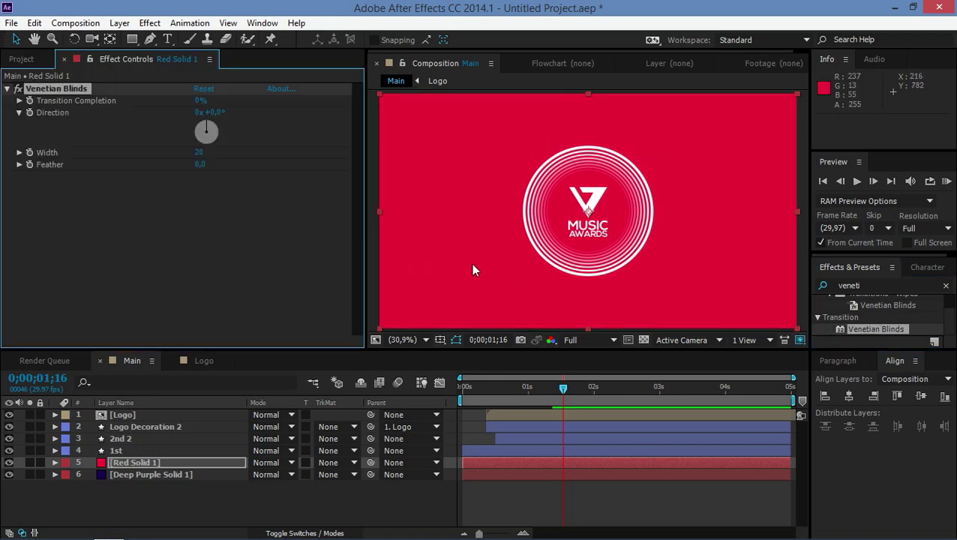
# Apply the Block Dissolve transition effect to the red solid after Venetian Blinds and clear the effect search
pyautogui.click(861, 284)
pyautogui.write('block diss')
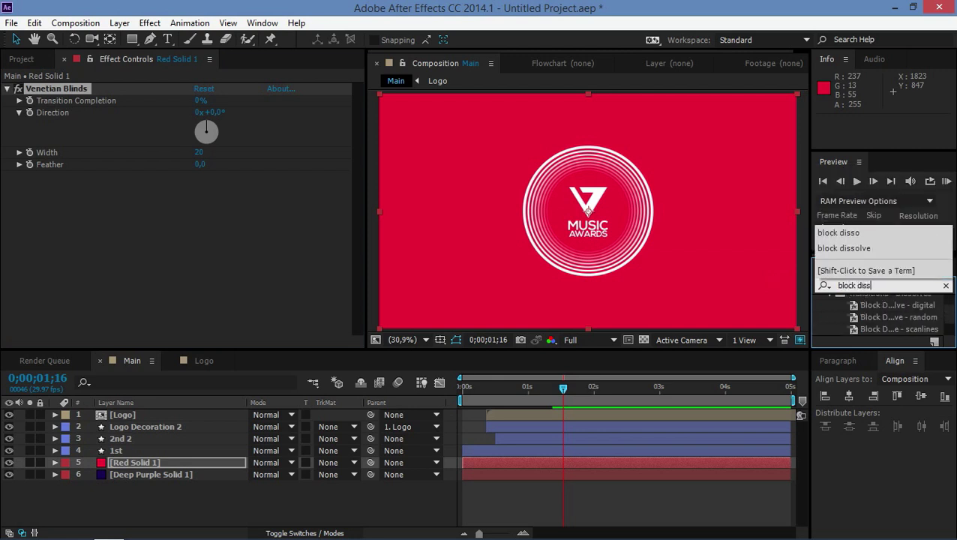
pyautogui.scroll(-1, 904, 321)
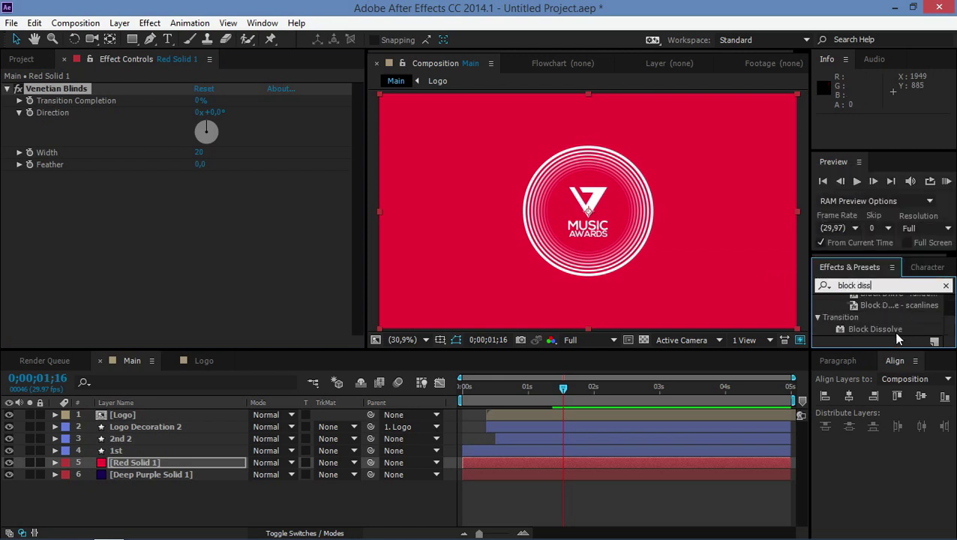
pyautogui.moveTo(895, 333); pyautogui.dragTo(135, 220)
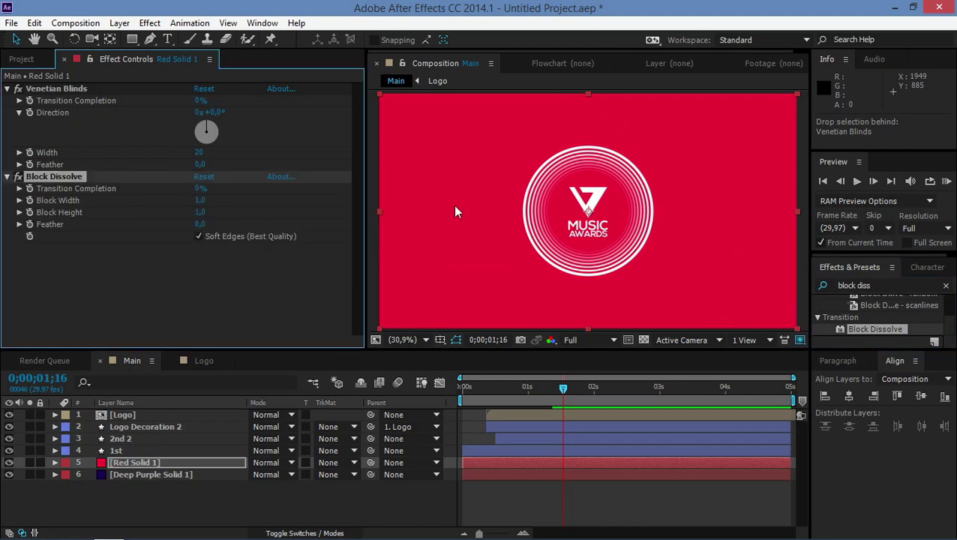
pyautogui.click(946, 286)
pyautogui.click(282, 311)
# Set Venetian Blinds to 35% transition completion, width 108 and direction -36° for diagonal stripes
pyautogui.moveTo(200, 100); pyautogui.dragTo(216, 111)
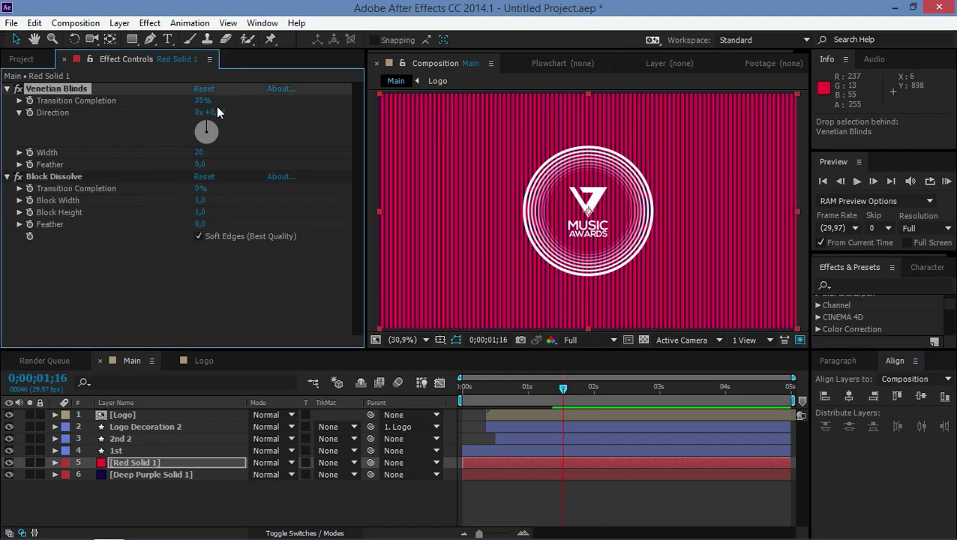
pyautogui.moveTo(199, 153); pyautogui.dragTo(264, 156)
pyautogui.moveTo(208, 133); pyautogui.dragTo(205, 159)
# Set Block Dissolve to 29% transition completion, block width 29 and block height 197, with Soft Edges off
pyautogui.moveTo(201, 213); pyautogui.dragTo(283, 218)
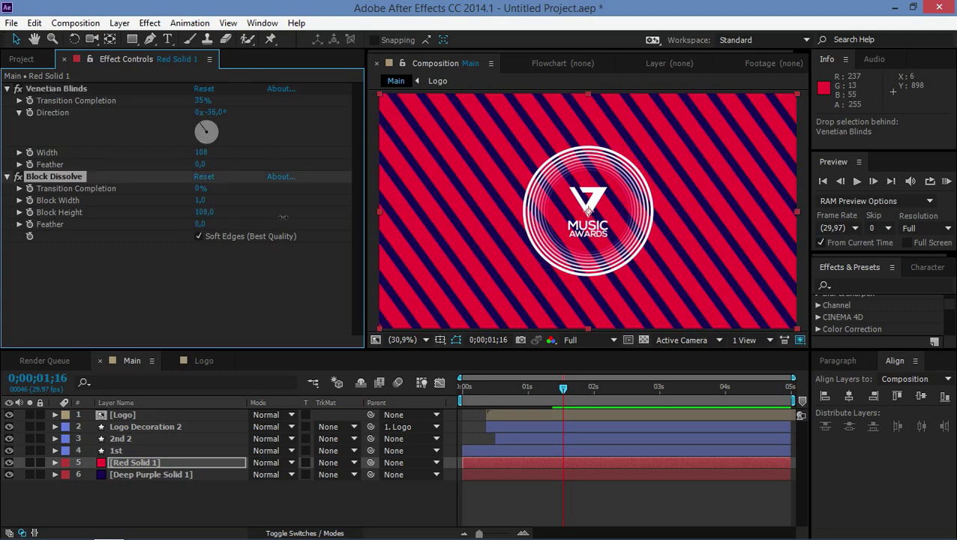
pyautogui.moveTo(377, 258); pyautogui.dragTo(382, 259)
pyautogui.moveTo(203, 201)
pyautogui.mouseDown()
pyautogui.moveTo(226, 203)
pyautogui.moveTo(215, 201)
pyautogui.mouseUp()
pyautogui.click(198, 236)
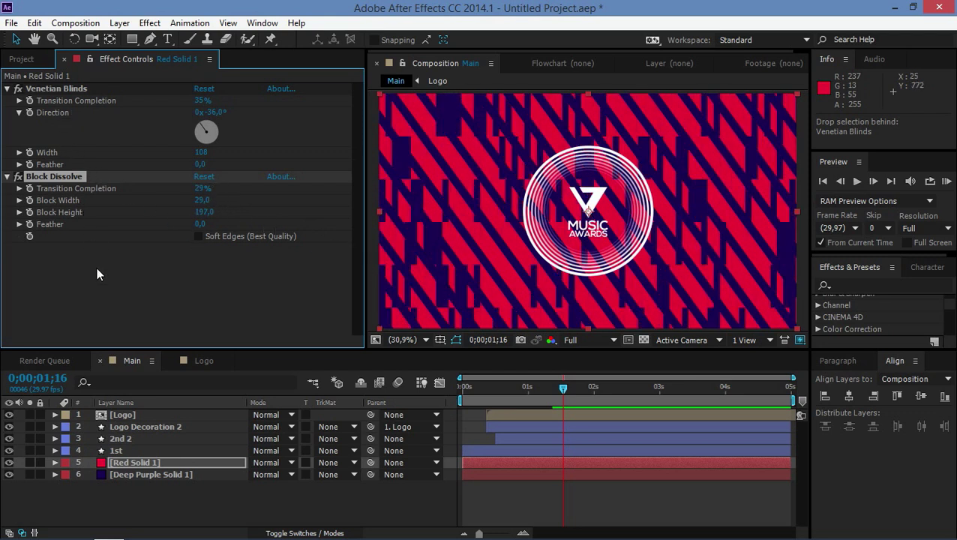
pyautogui.click(98, 274)
# Open both effects of the red solid in Brainstorm and generate variations at 100% randomness
pyautogui.click(60, 89)
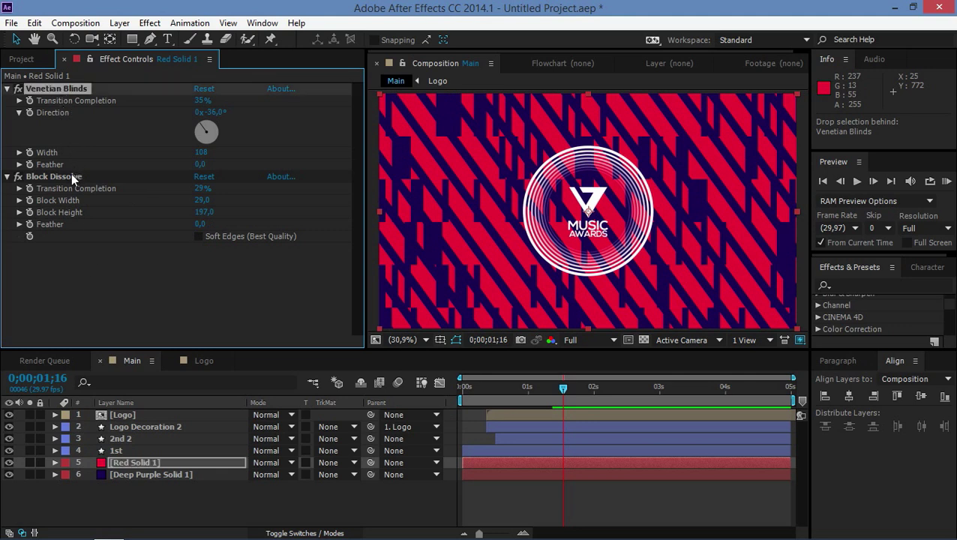
pyautogui.keyDown('ctrl'); pyautogui.click(71, 176); pyautogui.keyUp('ctrl')
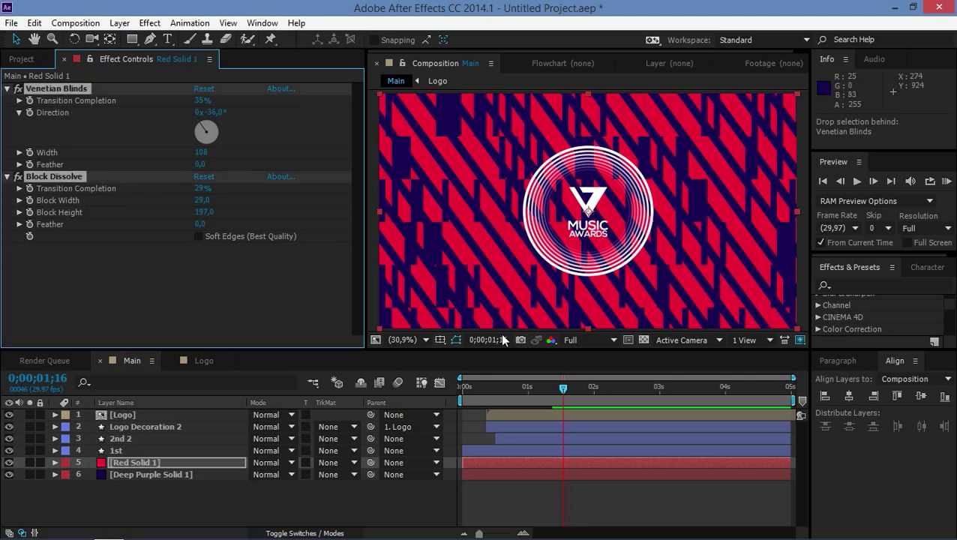
pyautogui.click(421, 384)
pyautogui.moveTo(445, 420); pyautogui.dragTo(608, 426)
pyautogui.click(491, 453)
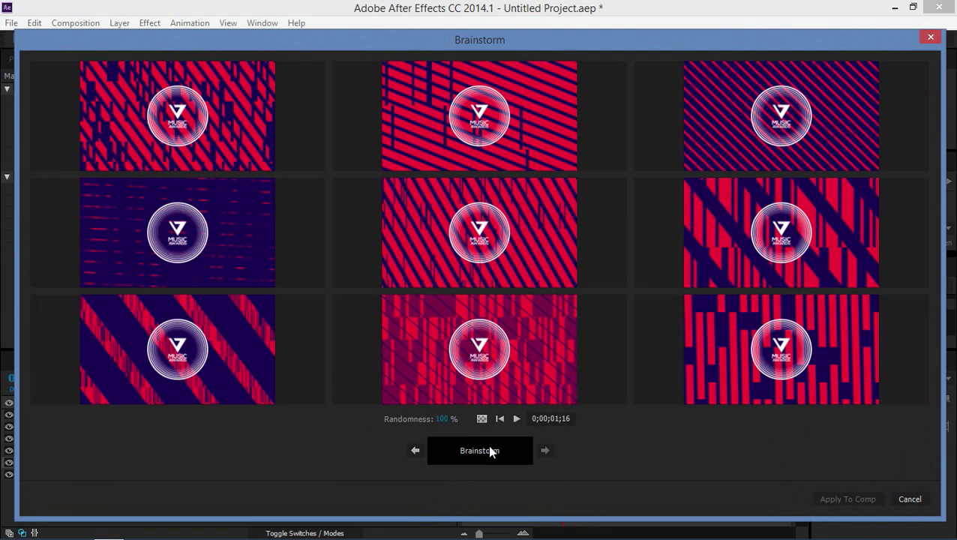
# Enlarge the purple and red block variation in the last row's middle and include it in the next Brainstorm
pyautogui.moveTo(471, 366)
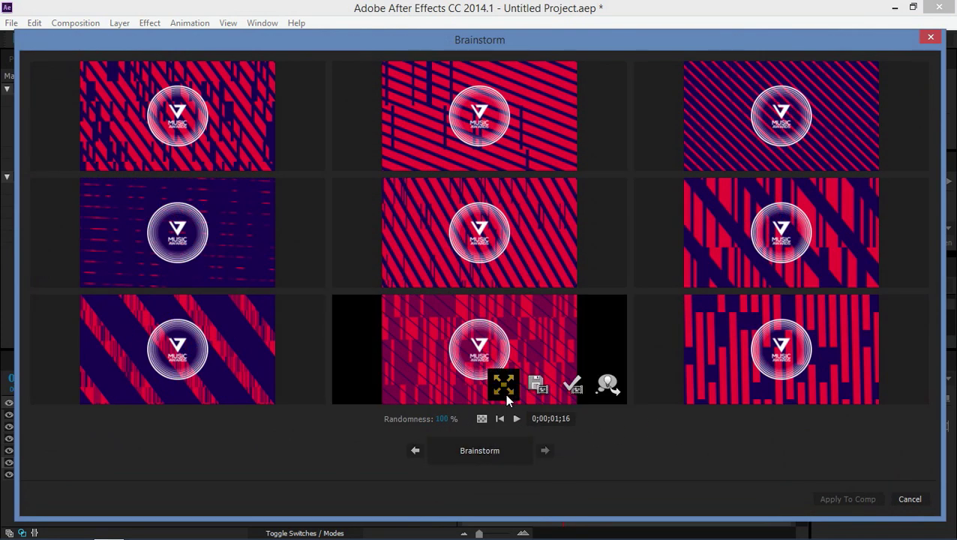
pyautogui.click(506, 389)
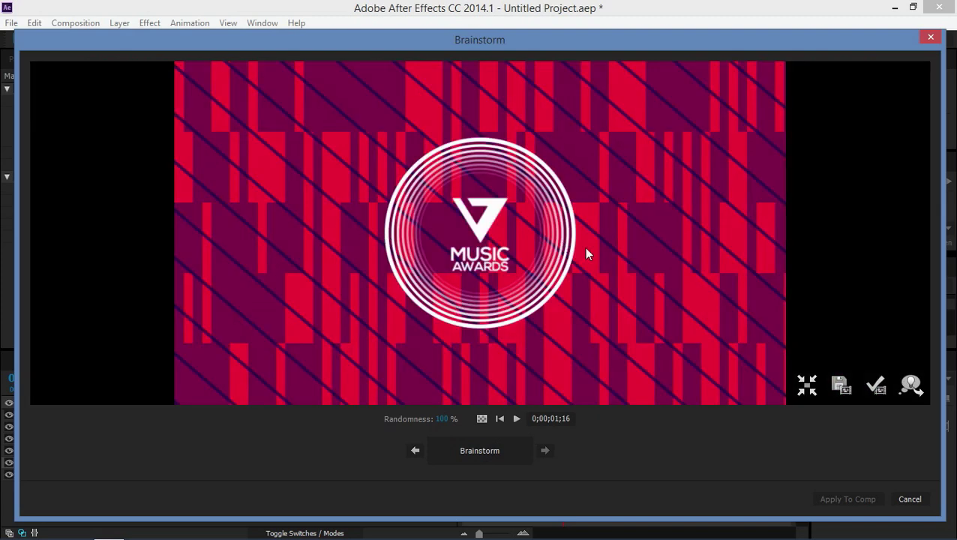
pyautogui.click(911, 386)
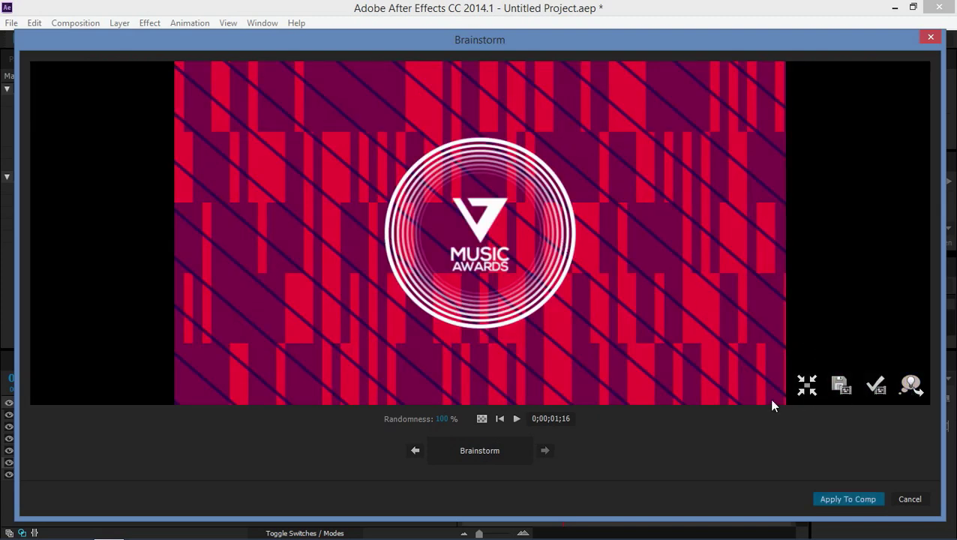
pyautogui.click(808, 387)
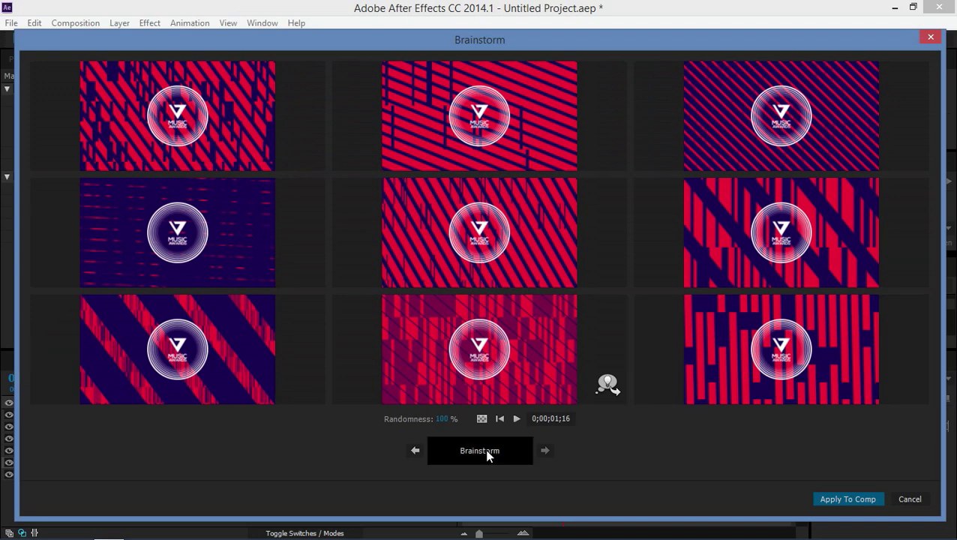
# Generate further Brainstorm variations and apply the last row's purple and red diagonal stripe variation to the composition
pyautogui.click(487, 455)
pyautogui.click(487, 455)
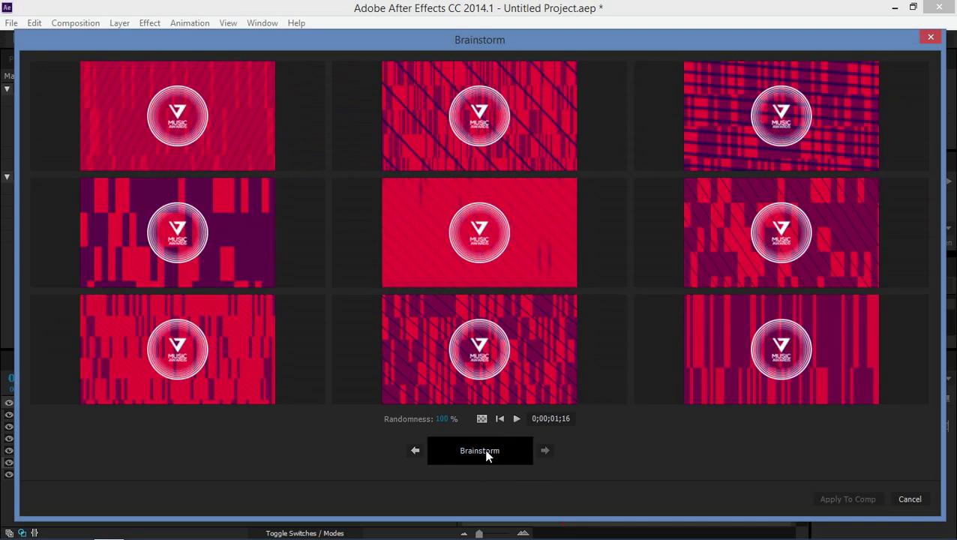
pyautogui.click(486, 456)
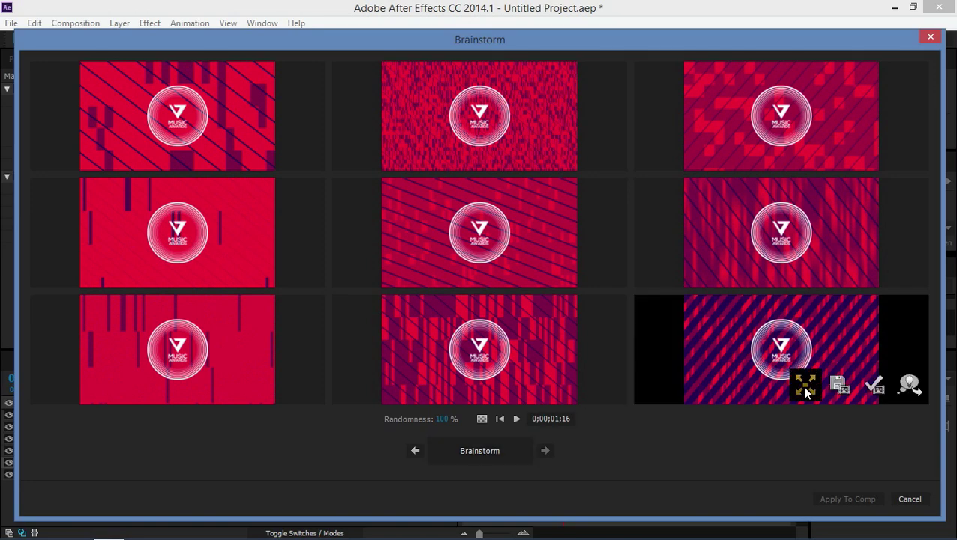
pyautogui.click(806, 386)
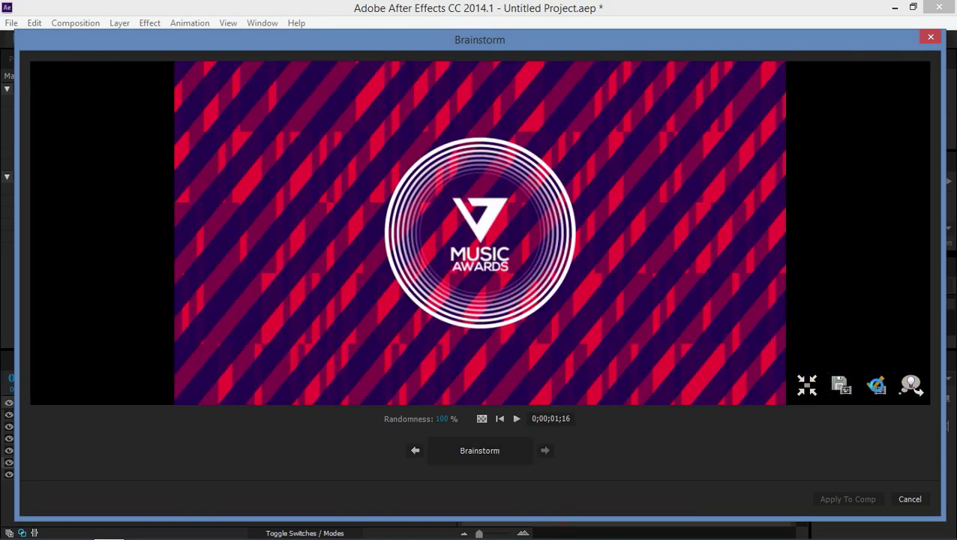
pyautogui.click(876, 386)
# Preview the whole Main animation from 0;00;00;00 with a RAM preview
pyautogui.moveTo(553, 391); pyautogui.dragTo(439, 391)
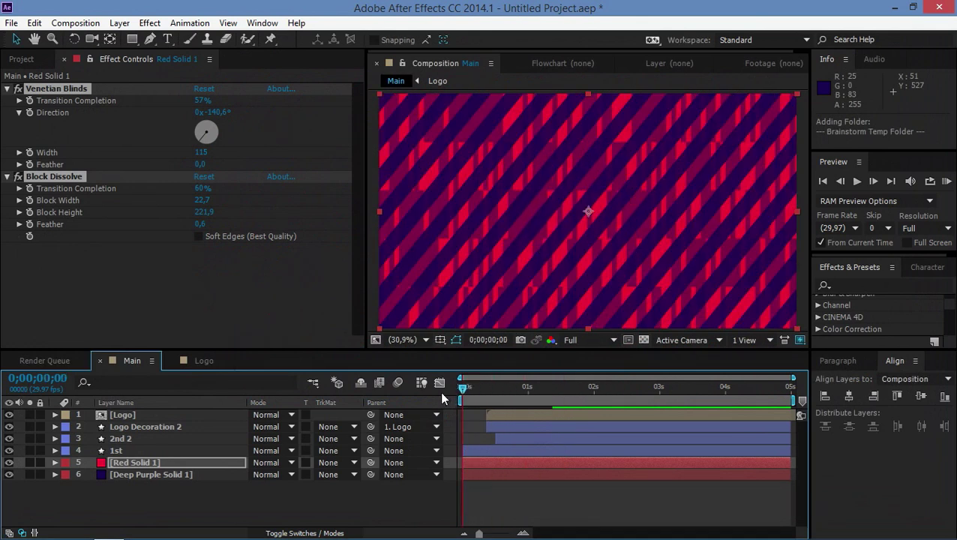
pyautogui.click(946, 181)
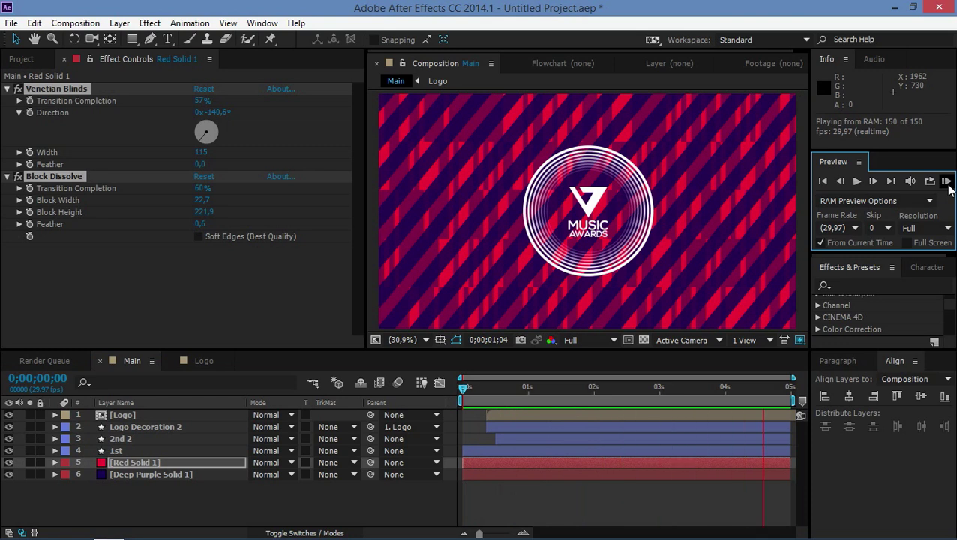
pyautogui.click(947, 183)
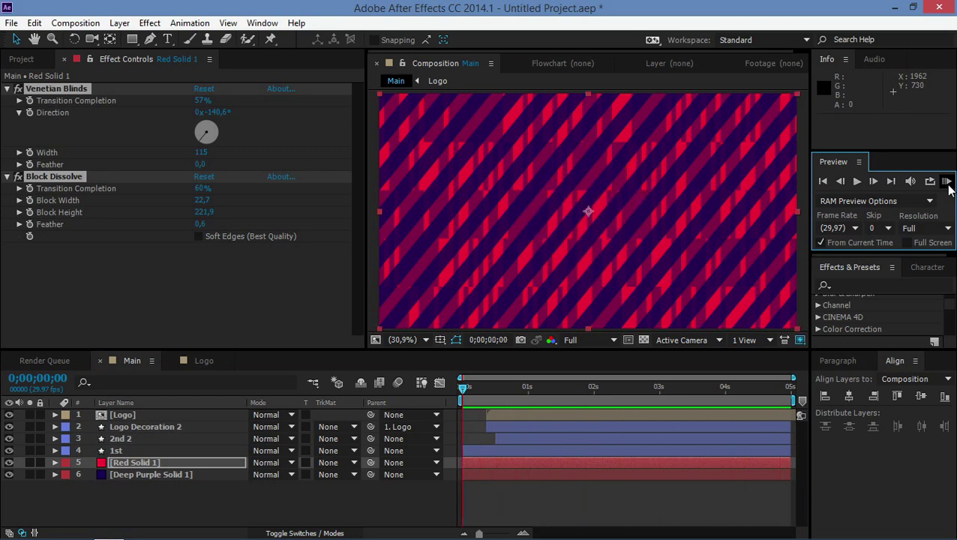